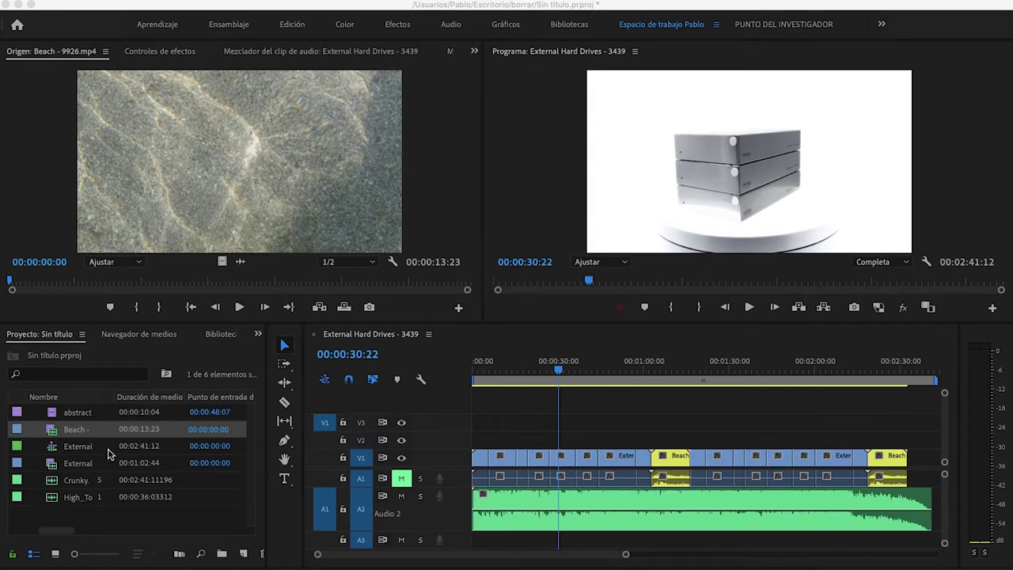
Audition the High_To_Low_Sweep sound, then load External Hard Drives - 3439.mp4 into the Source Monitor.
{"action": "left_click", "coordinate": [54, 428]}
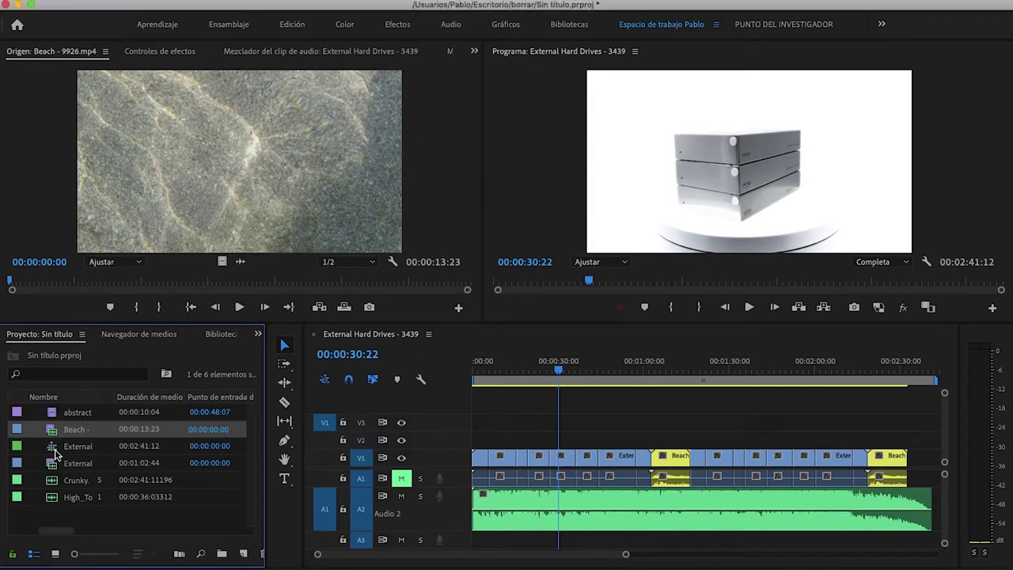
{"action": "left_click", "coordinate": [55, 420]}
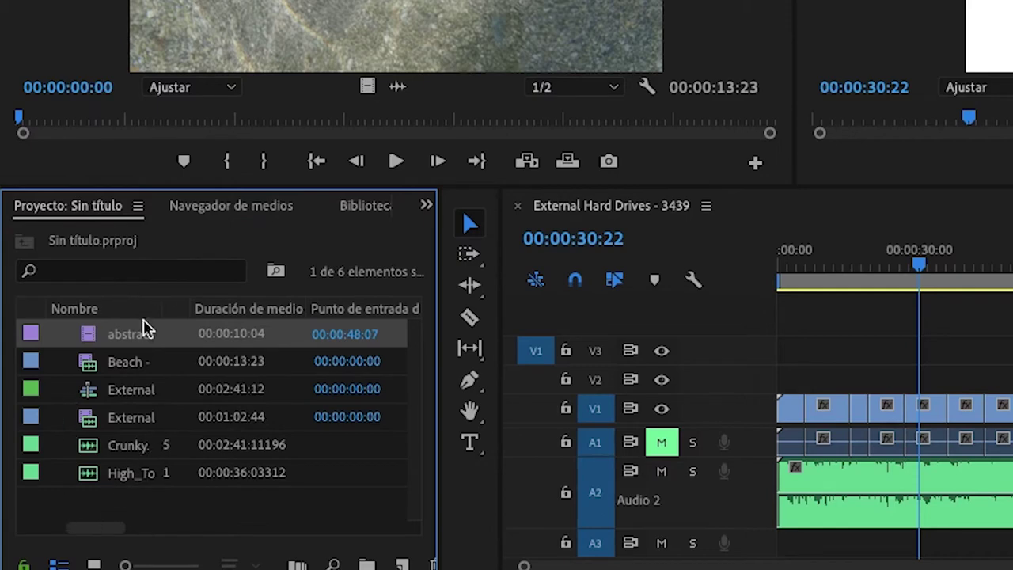
{"action": "left_click", "coordinate": [93, 482]}
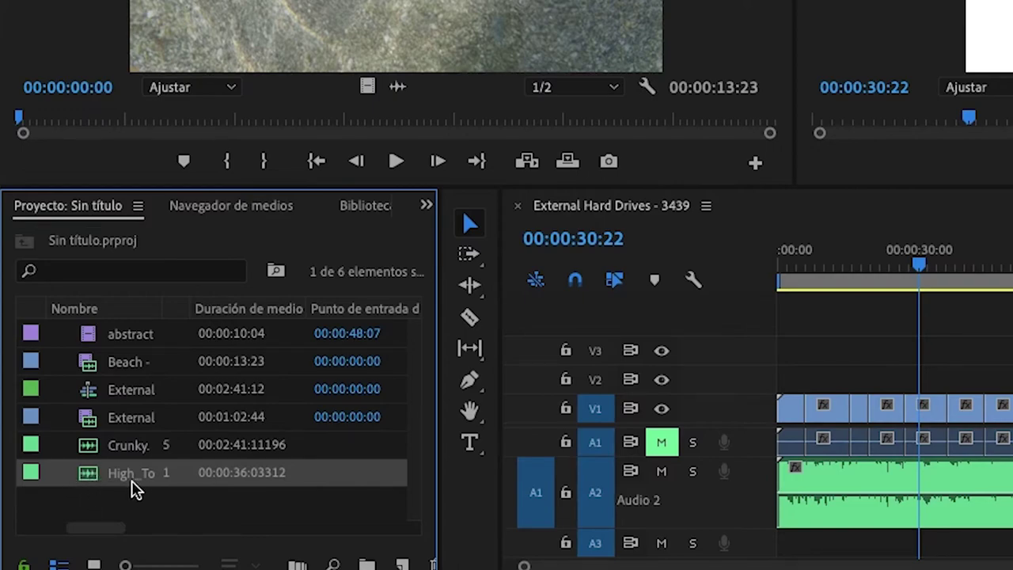
{"action": "double_click", "coordinate": [81, 480]}
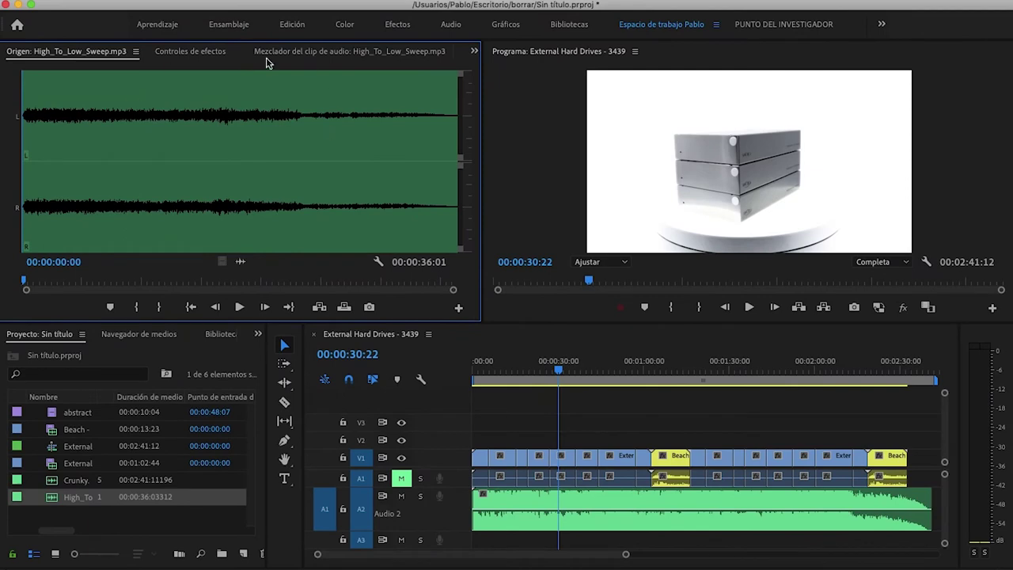
{"action": "left_click", "coordinate": [52, 467]}
{"action": "double_click", "coordinate": [53, 467]}
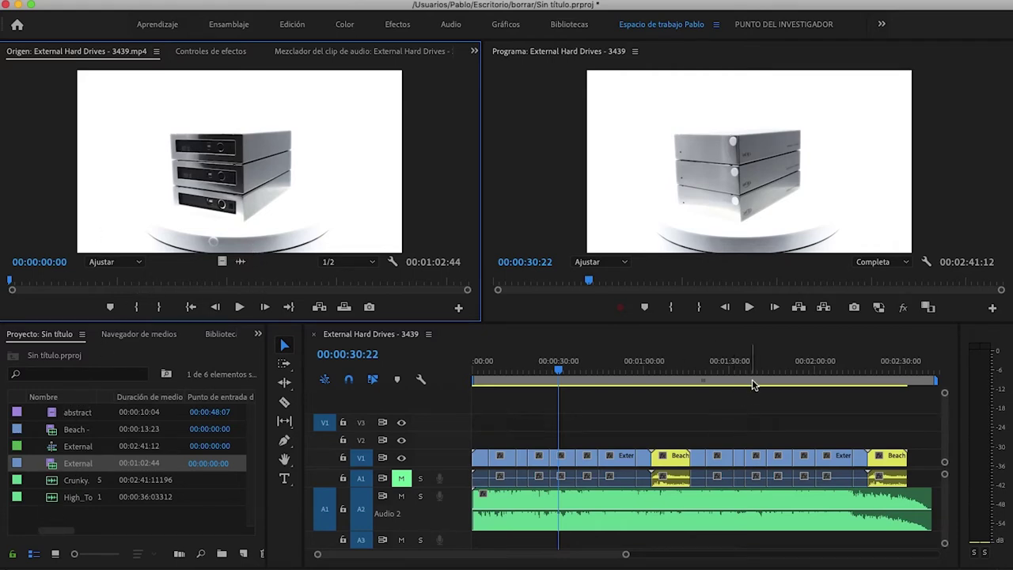
Mark the External Hard Drives clip with in 00:00:24:03 and out 00:00:38:08.
{"action": "left_click_drag", "start_coordinate": [752, 369], "coordinate": [837, 354]}
{"action": "left_click_drag", "start_coordinate": [173, 278], "coordinate": [185, 283]}
{"action": "key", "text": "i"}
{"action": "left_click", "coordinate": [286, 281]}
{"action": "key", "text": "o"}
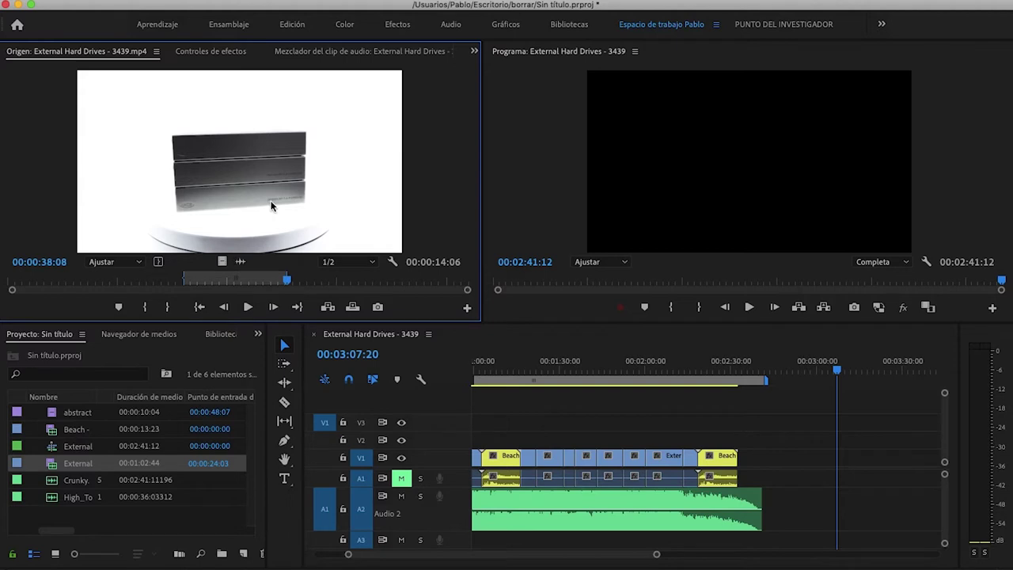
Patch the source to V1/A1, place the marked range in the timeline, and select it.
{"action": "left_click", "coordinate": [326, 478]}
{"action": "left_click", "coordinate": [325, 457]}
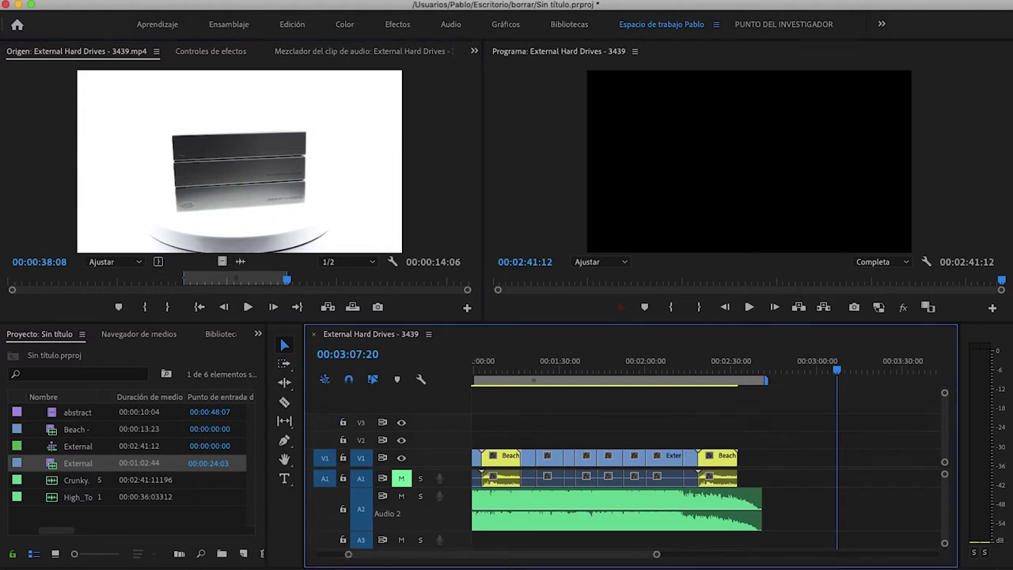
{"action": "left_click", "coordinate": [247, 128]}
{"action": "key", "text": "period"}
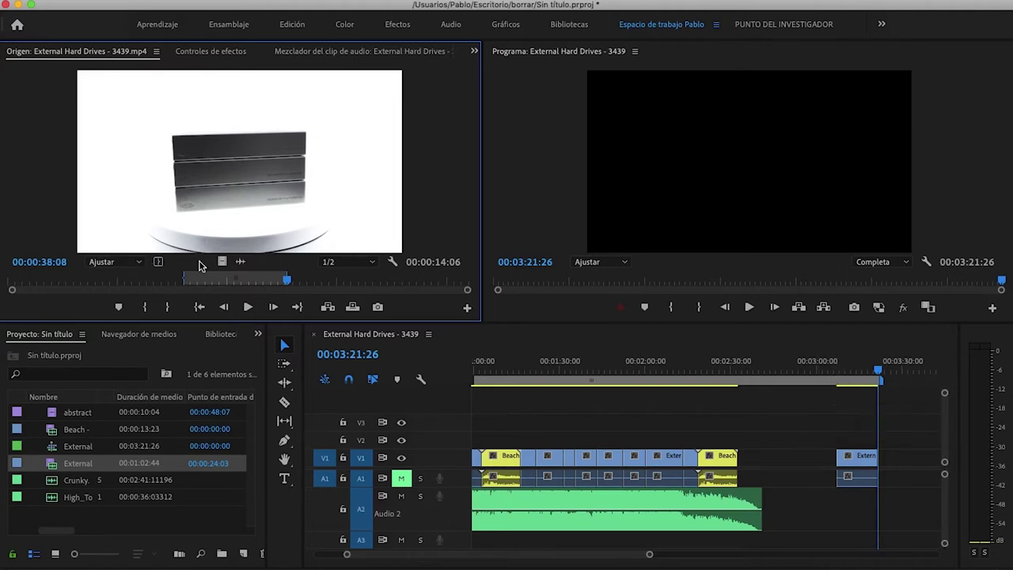
{"action": "mouse_move", "coordinate": [218, 262]}
{"action": "left_mouse_down"}
{"action": "mouse_move", "coordinate": [882, 517]}
{"action": "mouse_move", "coordinate": [900, 473]}
{"action": "mouse_move", "coordinate": [886, 314]}
{"action": "mouse_move", "coordinate": [857, 451]}
{"action": "left_mouse_up"}
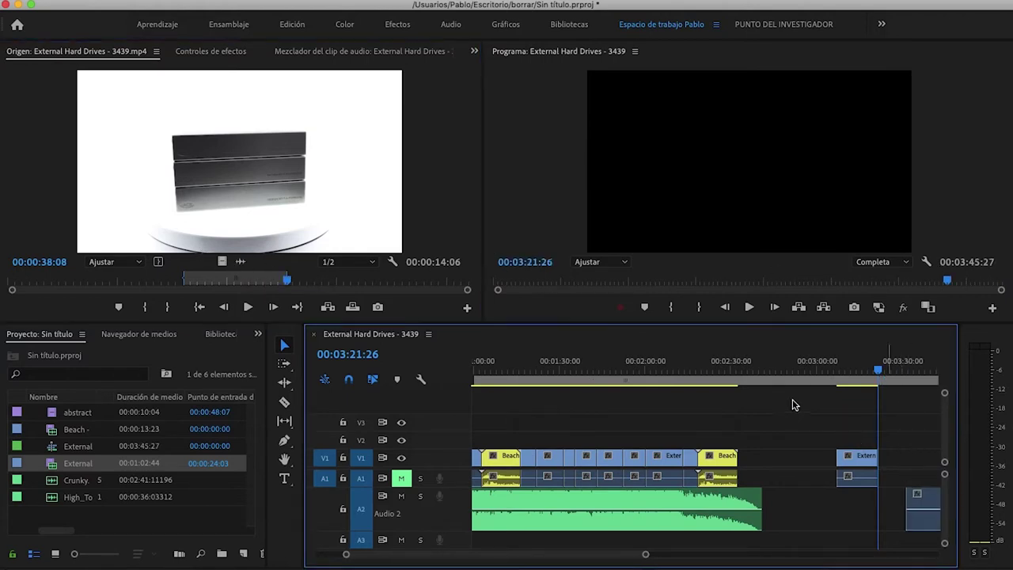
{"action": "left_click_drag", "start_coordinate": [839, 438], "coordinate": [911, 515]}
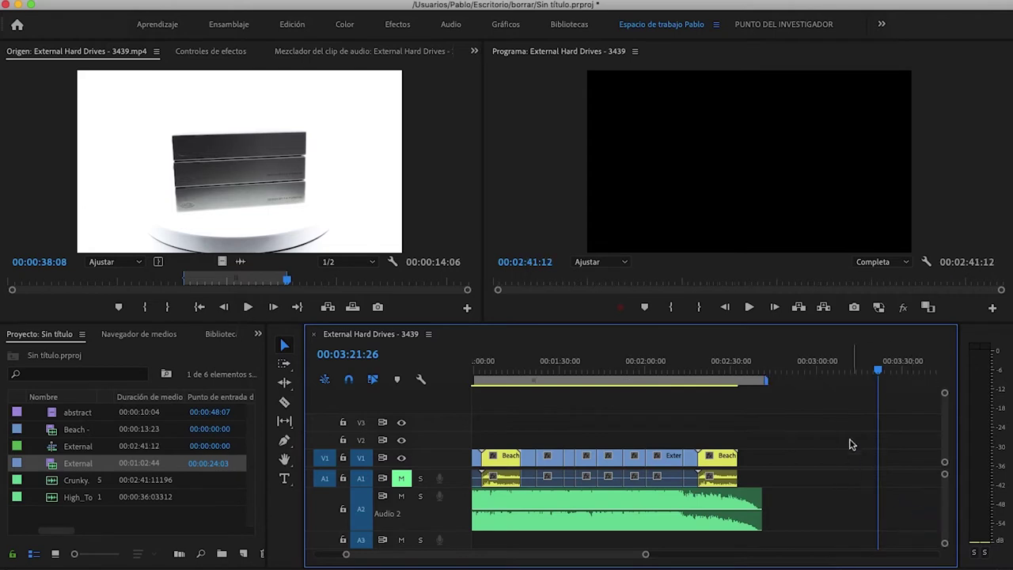
{"action": "left_click", "coordinate": [49, 445]}
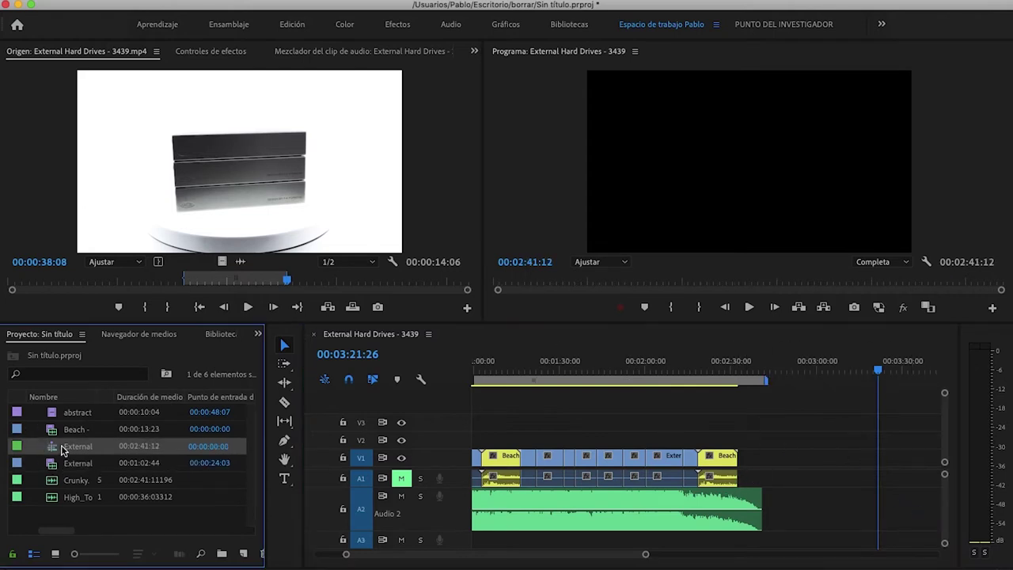
{"action": "left_click", "coordinate": [50, 412]}
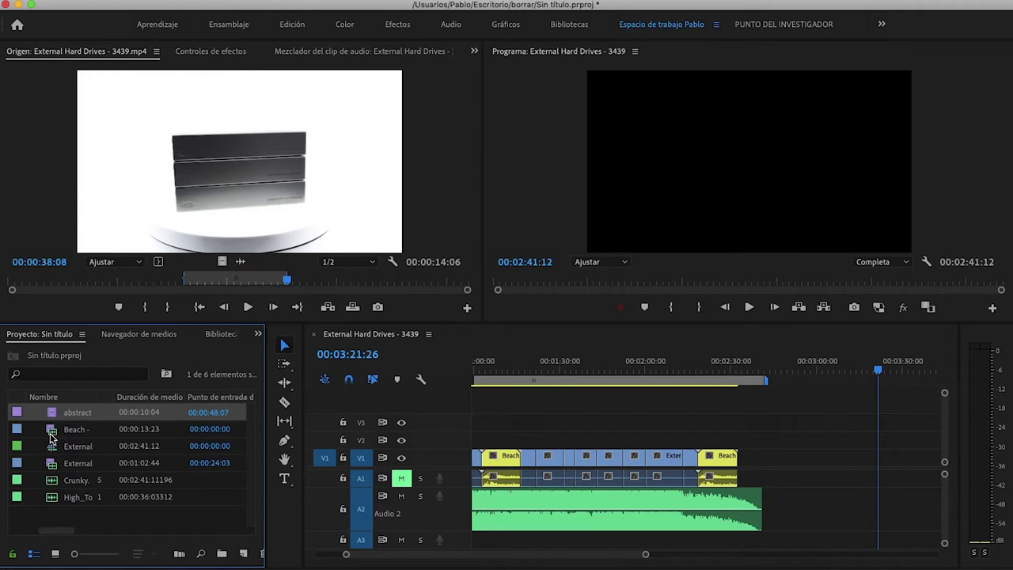
{"action": "double_click", "coordinate": [56, 417]}
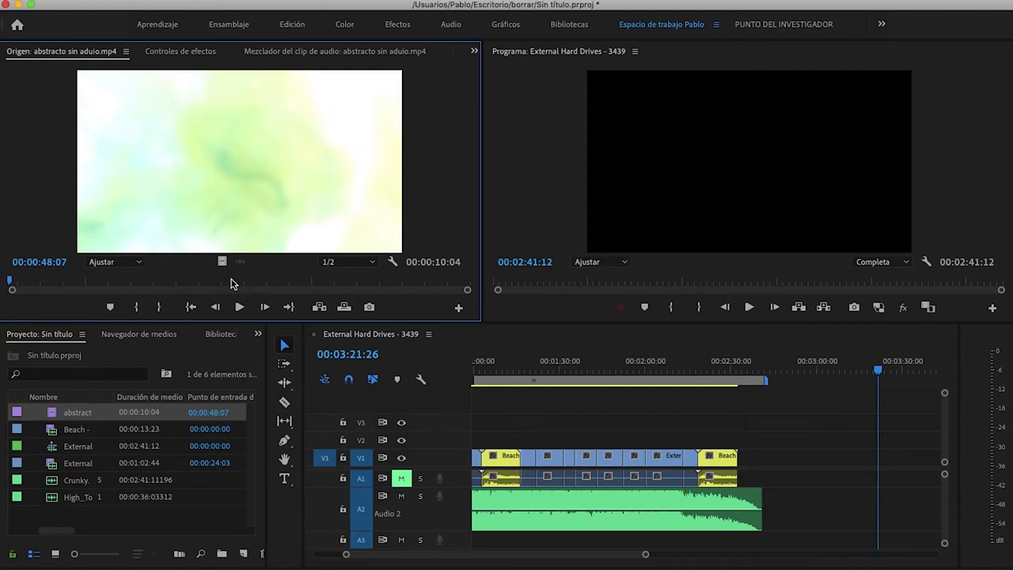
{"action": "key", "text": "space"}
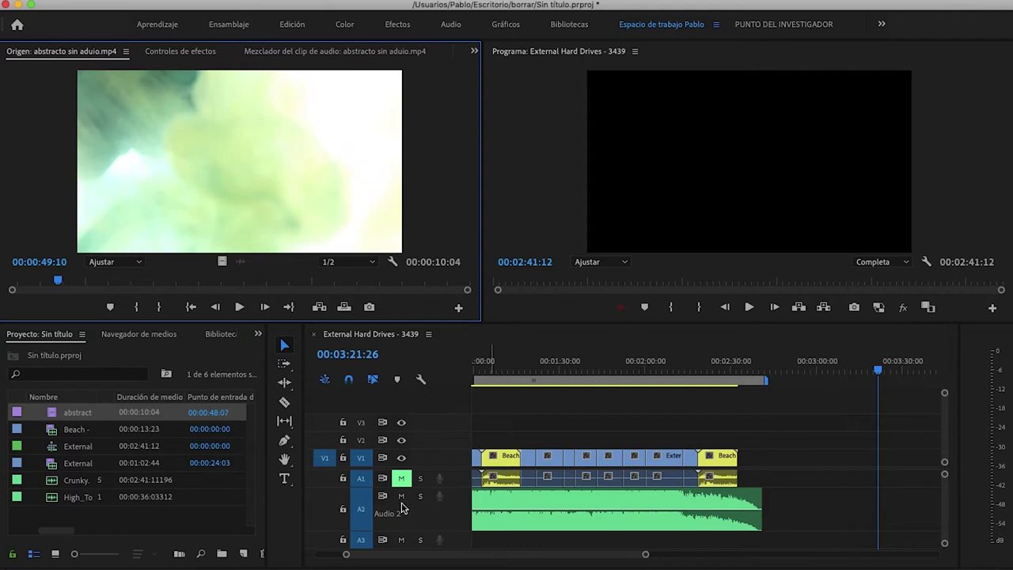
{"action": "left_click", "coordinate": [845, 366]}
{"action": "left_click_drag", "start_coordinate": [239, 140], "coordinate": [863, 463]}
{"action": "left_click", "coordinate": [863, 463]}
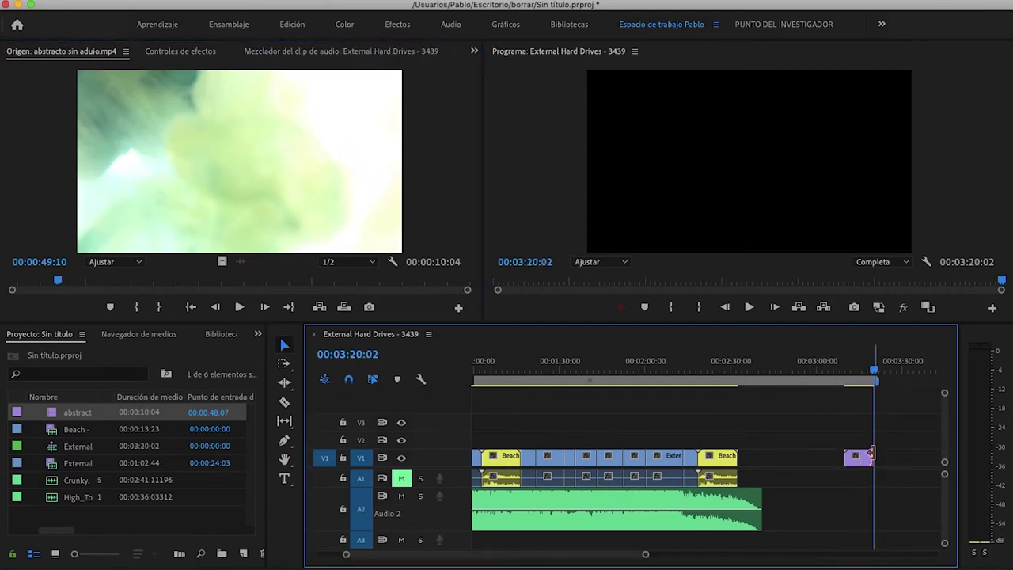
{"action": "key", "text": "Delete"}
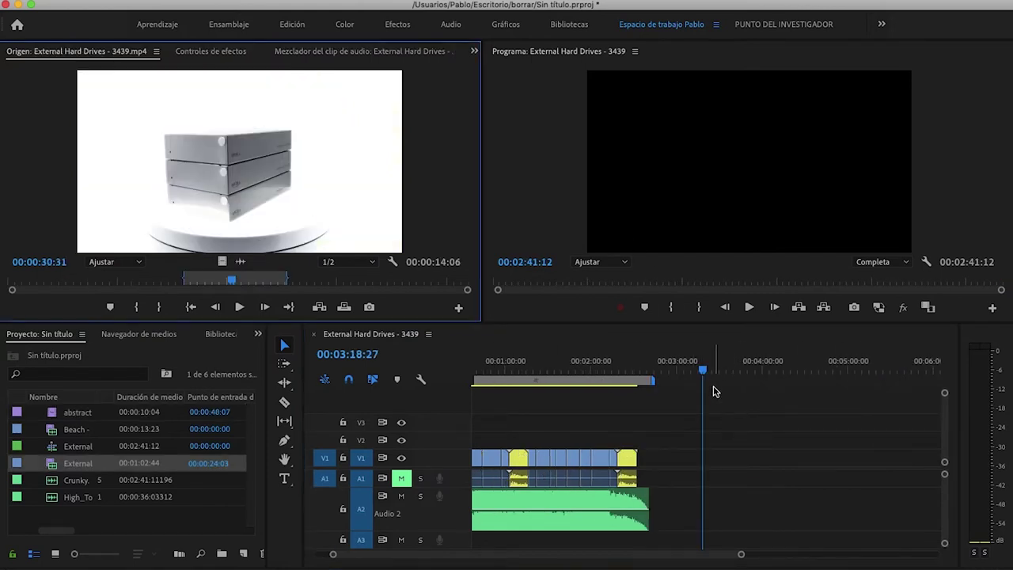
Overwrite the marked External Hard Drives range onto V1/A1 at about 03:13:17.
{"action": "left_click", "coordinate": [695, 369]}
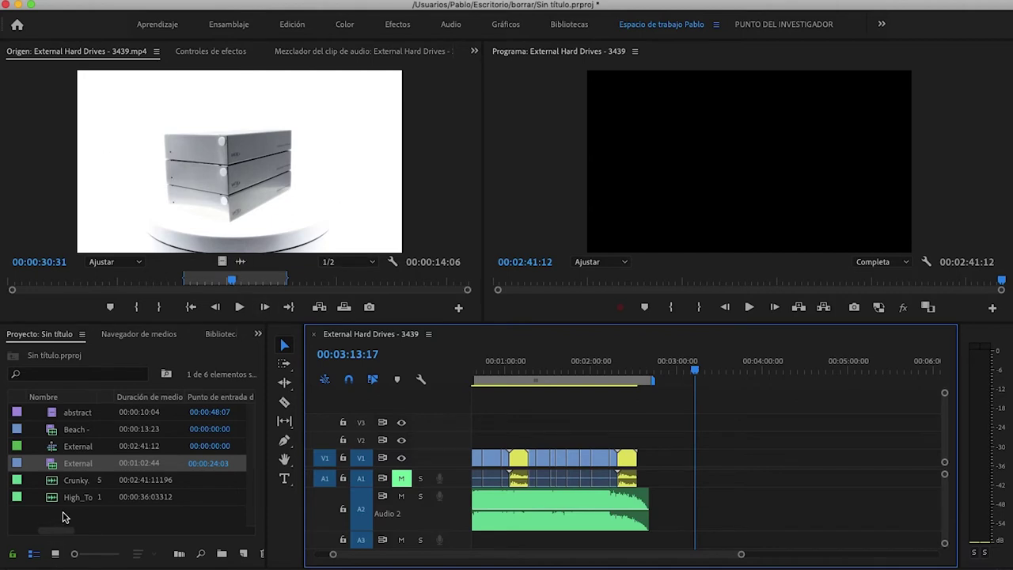
{"action": "key", "text": "."}
{"action": "left_click_drag", "start_coordinate": [718, 371], "coordinate": [709, 375]}
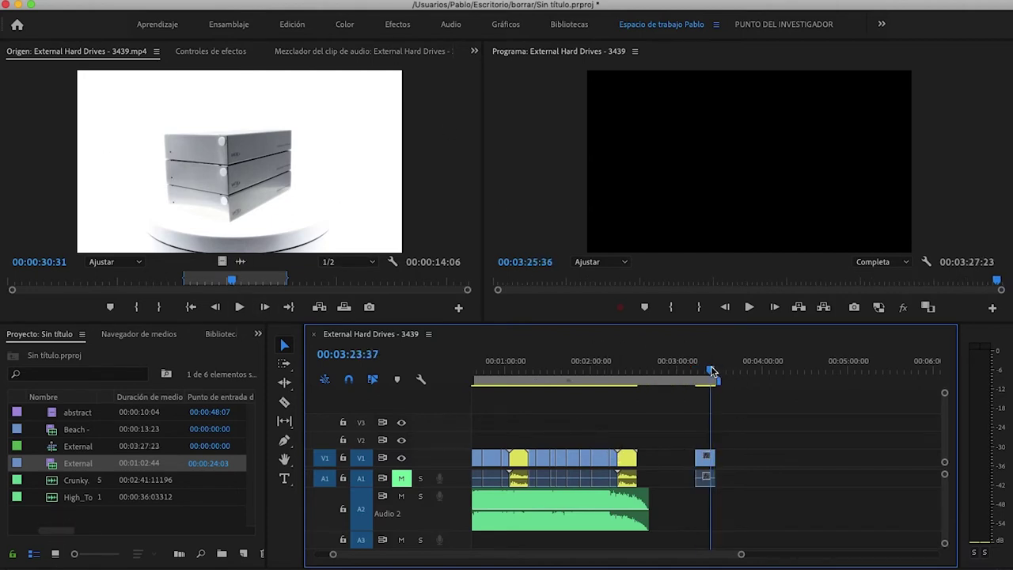
{"action": "key", "text": "equal"}
{"action": "key", "text": "equal"}
{"action": "key", "text": "equal"}
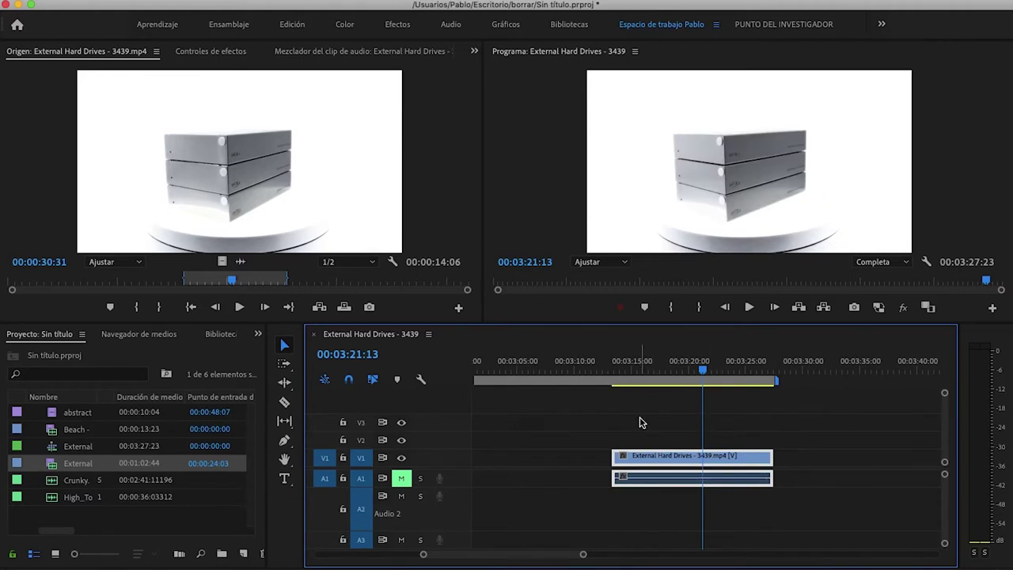
Unlink the clip's audio, undo a trial audio move, and slide the clip to end at 03:21:13.
{"action": "left_click", "coordinate": [688, 461]}
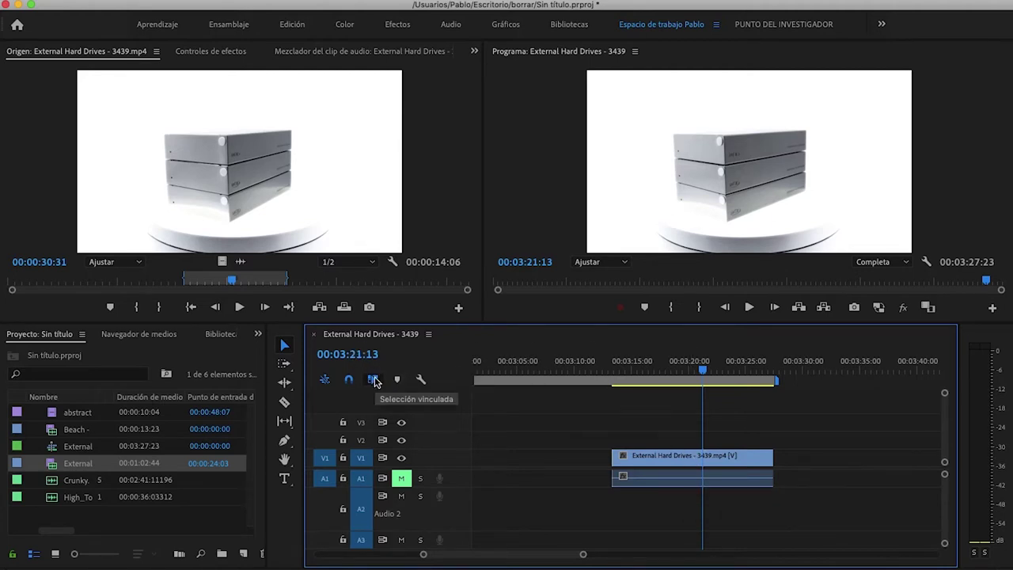
{"action": "right_click", "coordinate": [740, 462]}
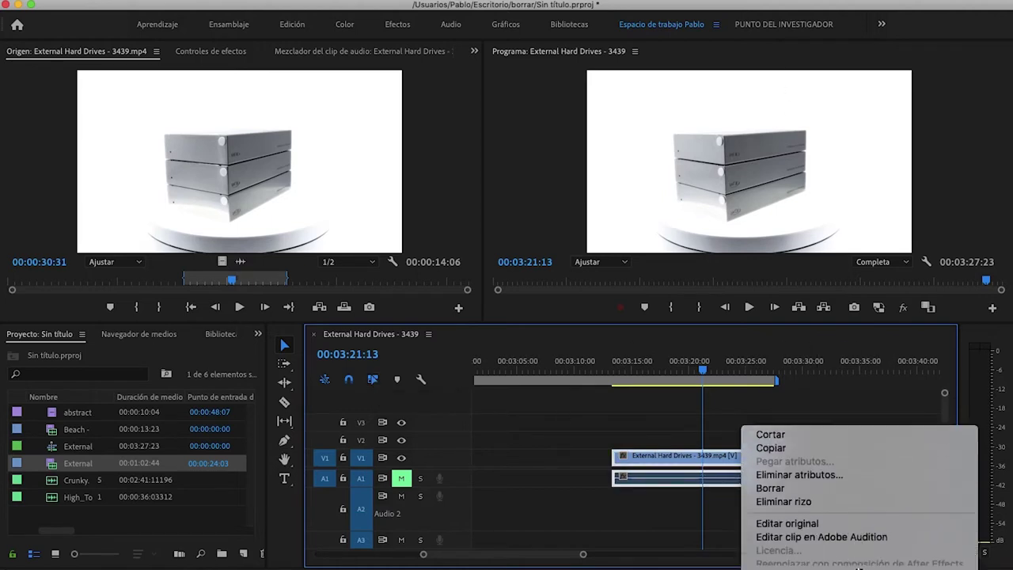
{"action": "left_click", "coordinate": [836, 439]}
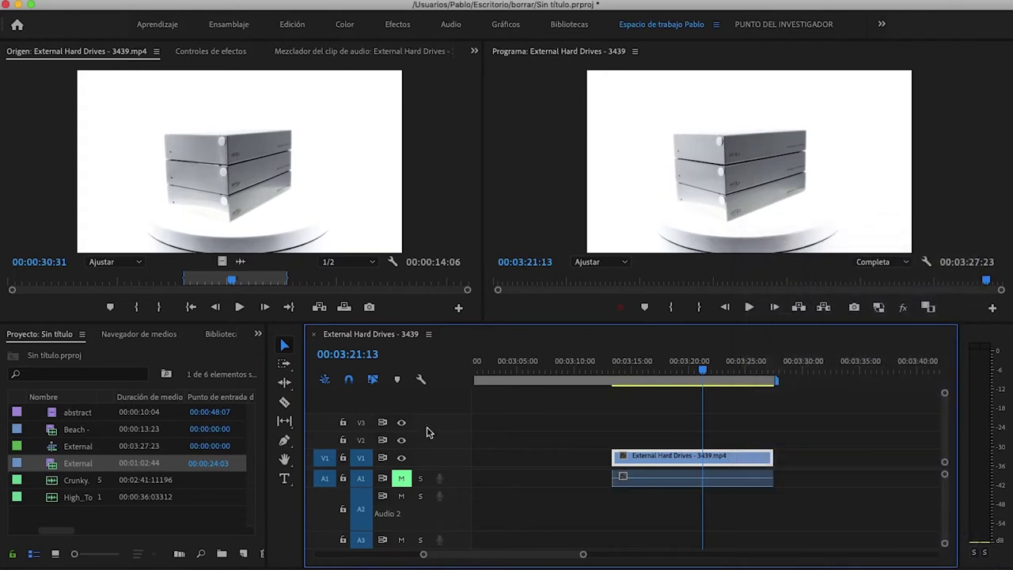
{"action": "left_click", "coordinate": [672, 475]}
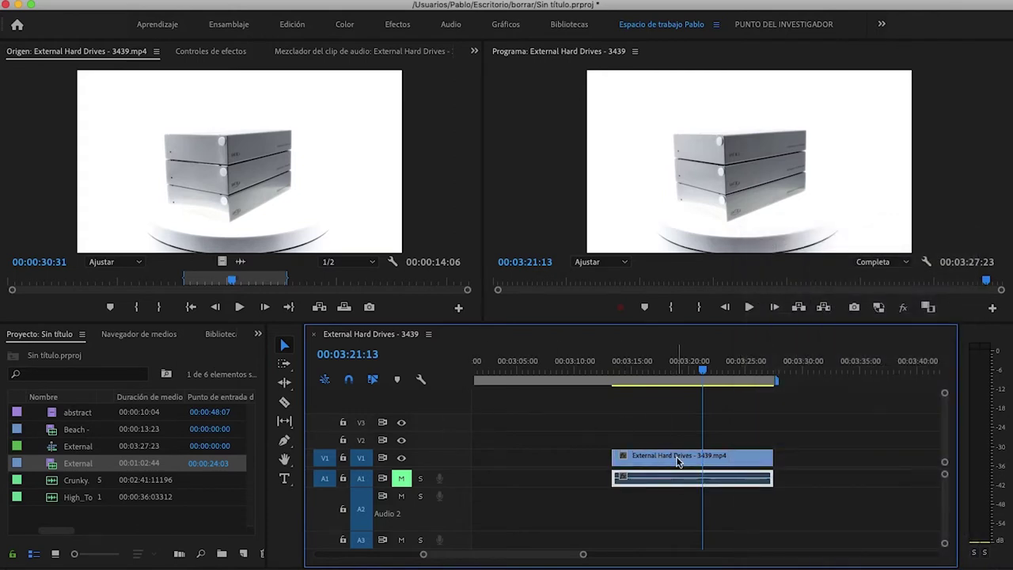
{"action": "mouse_move", "coordinate": [677, 488]}
{"action": "left_mouse_down"}
{"action": "mouse_move", "coordinate": [858, 481]}
{"action": "mouse_move", "coordinate": [823, 480]}
{"action": "left_mouse_up"}
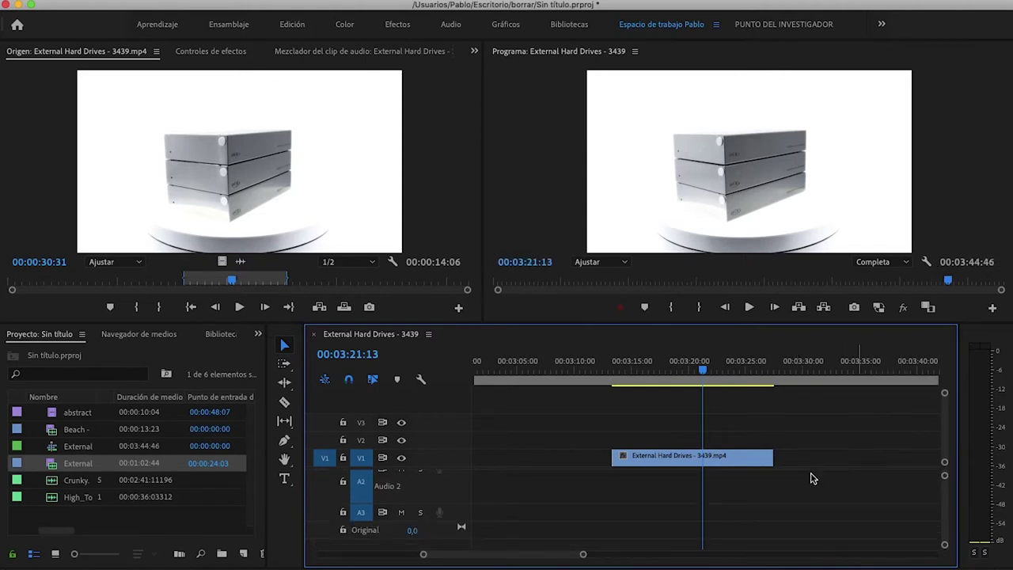
{"action": "scroll", "coordinate": [813, 478], "scroll_direction": "up", "scroll_amount": 2}
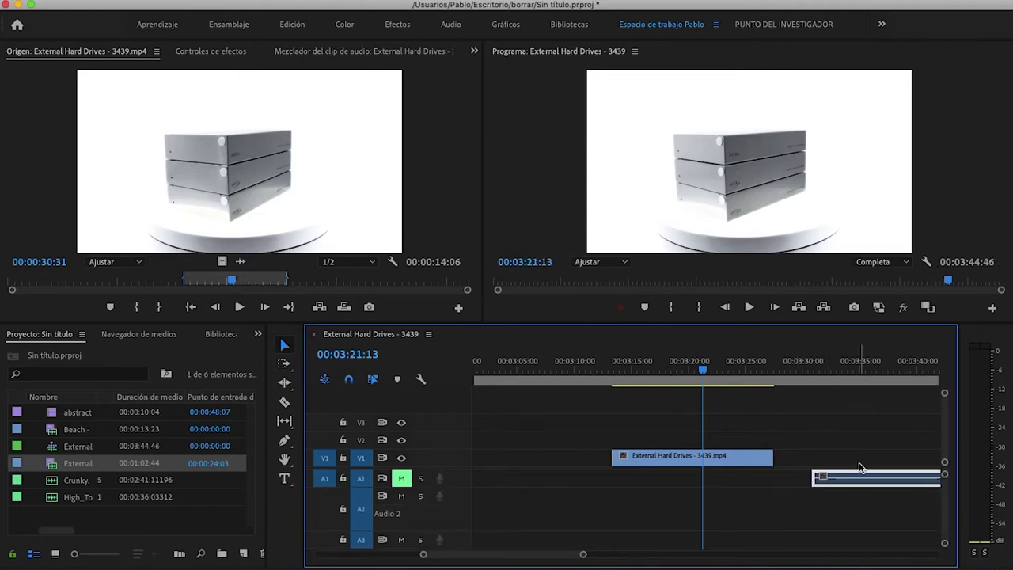
{"action": "key", "text": "ctrl+z"}
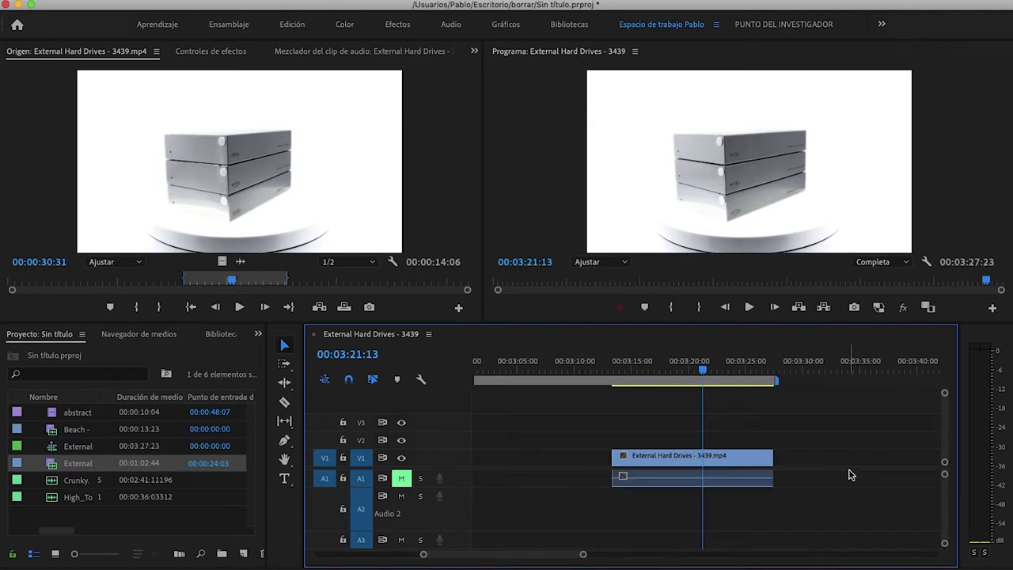
{"action": "left_click", "coordinate": [679, 473]}
{"action": "left_click_drag", "start_coordinate": [736, 454], "coordinate": [665, 454]}
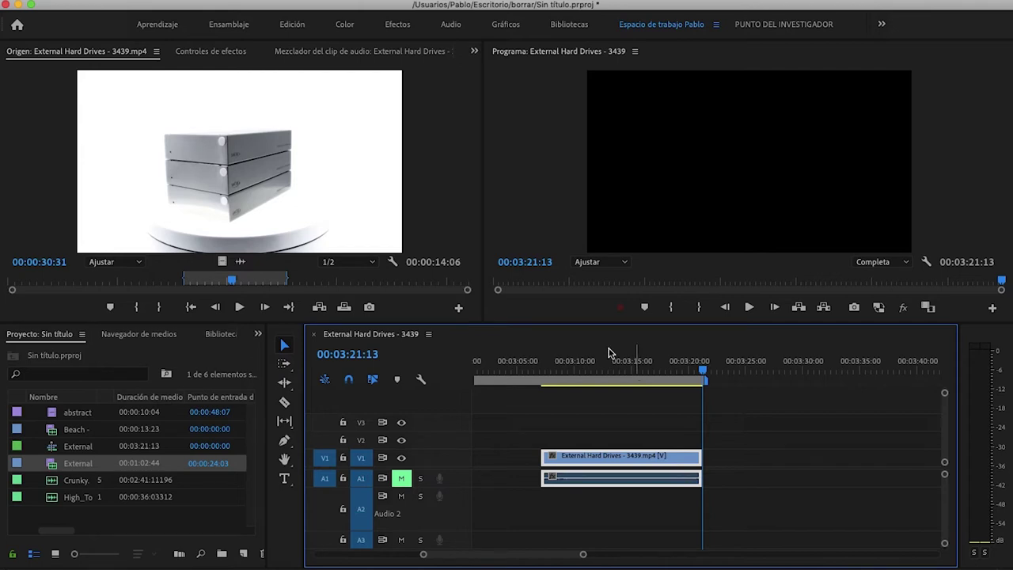
Turn off Linked Selection and try selecting and nudging the video and audio clips separately.
{"action": "left_click", "coordinate": [372, 380]}
{"action": "left_click", "coordinate": [601, 428]}
{"action": "left_click", "coordinate": [644, 455]}
{"action": "left_click", "coordinate": [645, 478]}
{"action": "left_click", "coordinate": [647, 460]}
{"action": "left_click", "coordinate": [649, 477]}
{"action": "left_click_drag", "start_coordinate": [654, 478], "coordinate": [657, 483]}
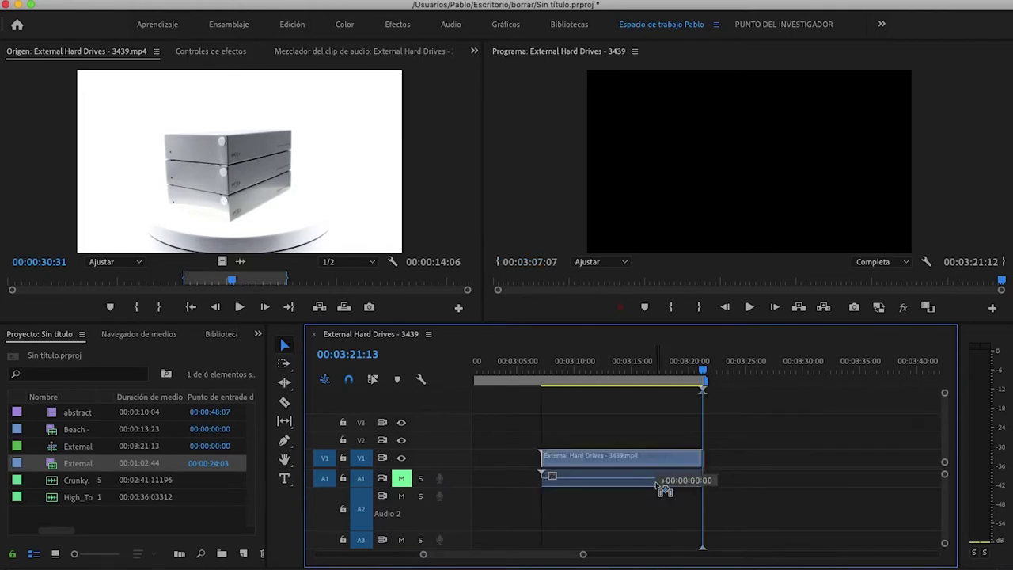
{"action": "left_click", "coordinate": [657, 459]}
{"action": "left_click", "coordinate": [654, 478]}
{"action": "left_click", "coordinate": [653, 463]}
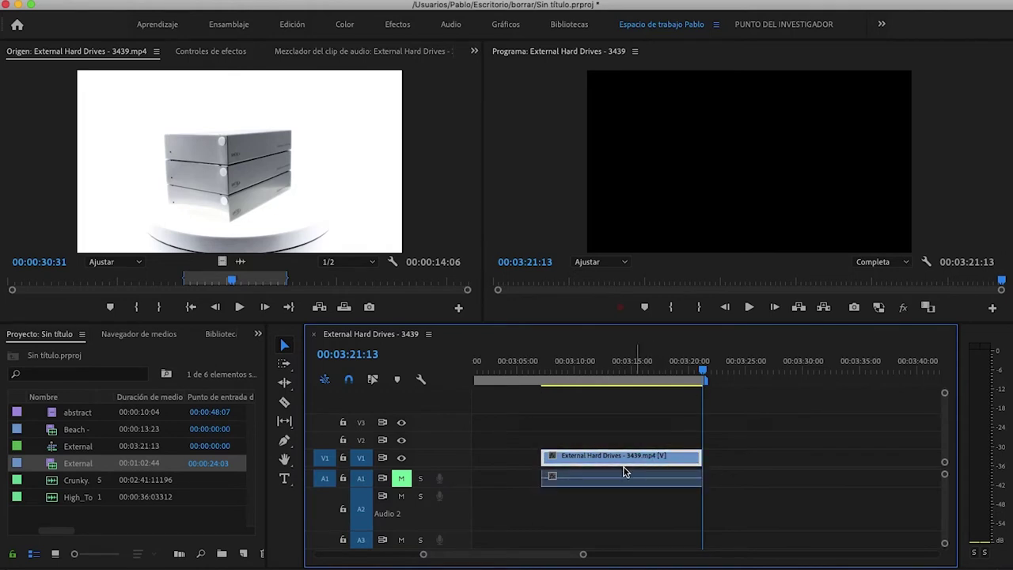
Turn Linked Selection back on and select the External Hard Drives clip pair.
{"action": "left_click", "coordinate": [373, 379]}
{"action": "left_click", "coordinate": [613, 478]}
{"action": "right_click", "coordinate": [579, 463]}
{"action": "key", "text": "Escape"}
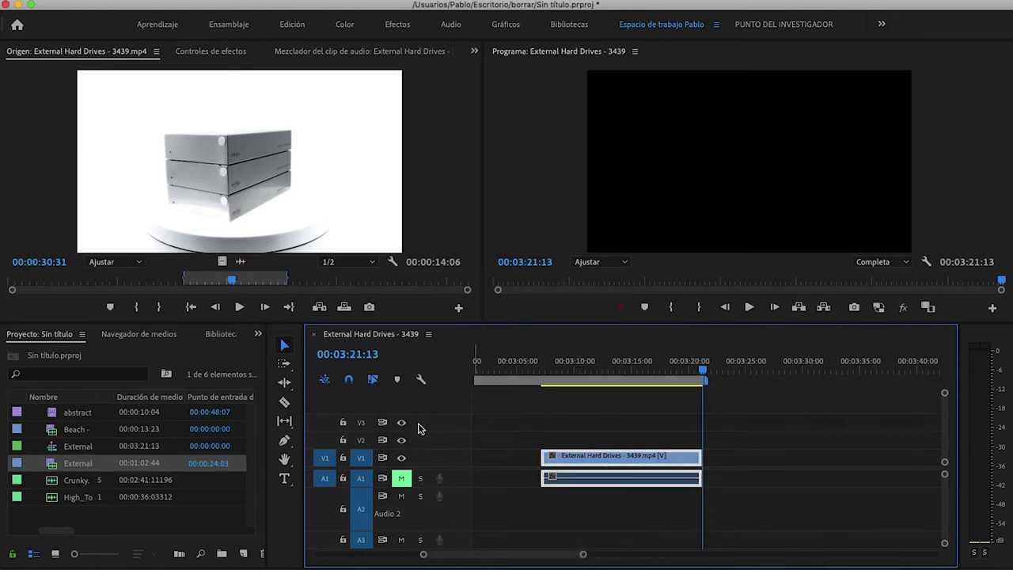
{"action": "left_click", "coordinate": [514, 434]}
{"action": "left_click", "coordinate": [617, 466]}
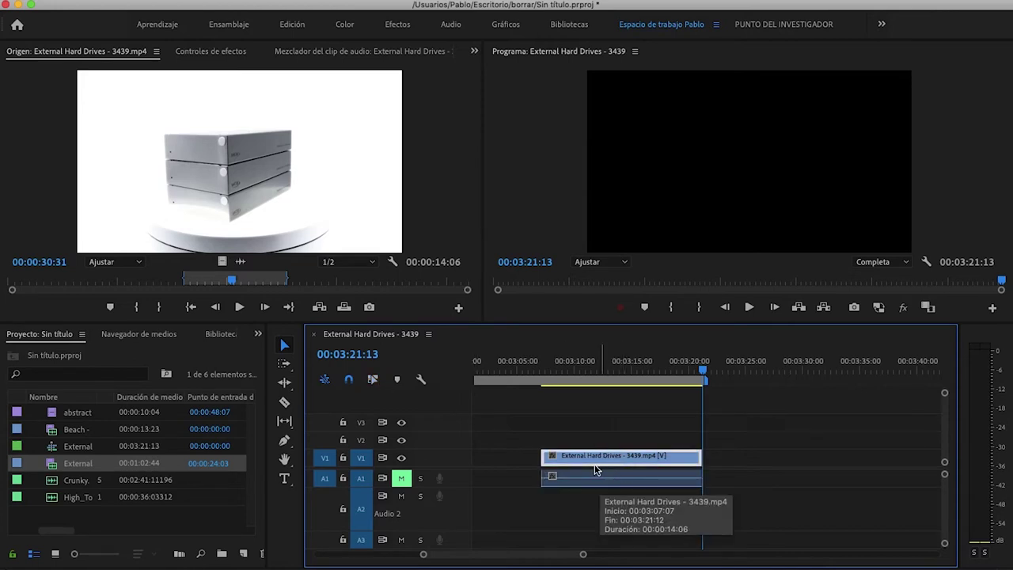
Undo a trial video offset, re-enable Linked Selection, and return the playhead to 03:09:14.
{"action": "left_click_drag", "start_coordinate": [599, 466], "coordinate": [661, 473]}
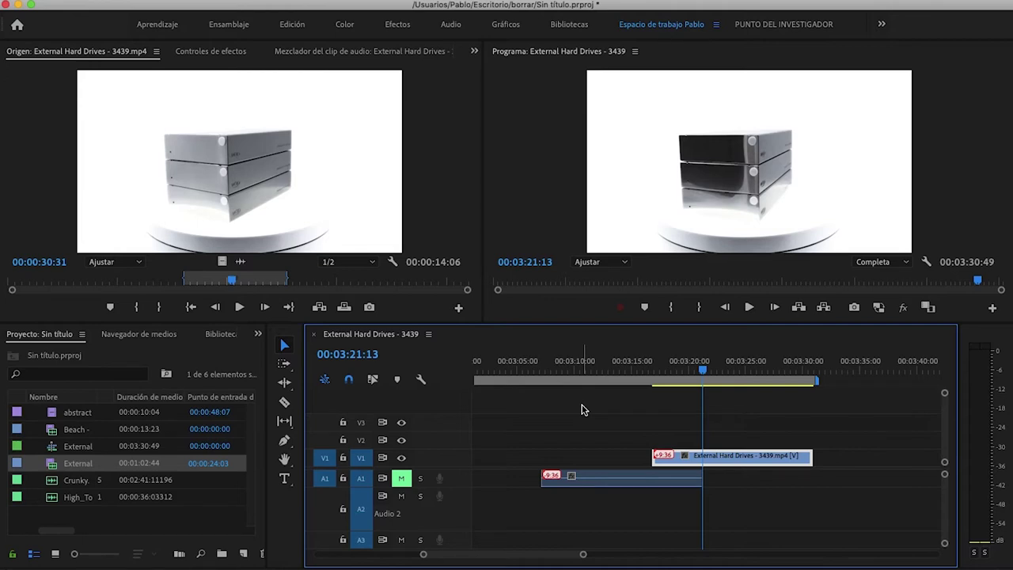
{"action": "mouse_move", "coordinate": [679, 473]}
{"action": "key", "text": "ctrl+z"}
{"action": "left_click", "coordinate": [373, 379]}
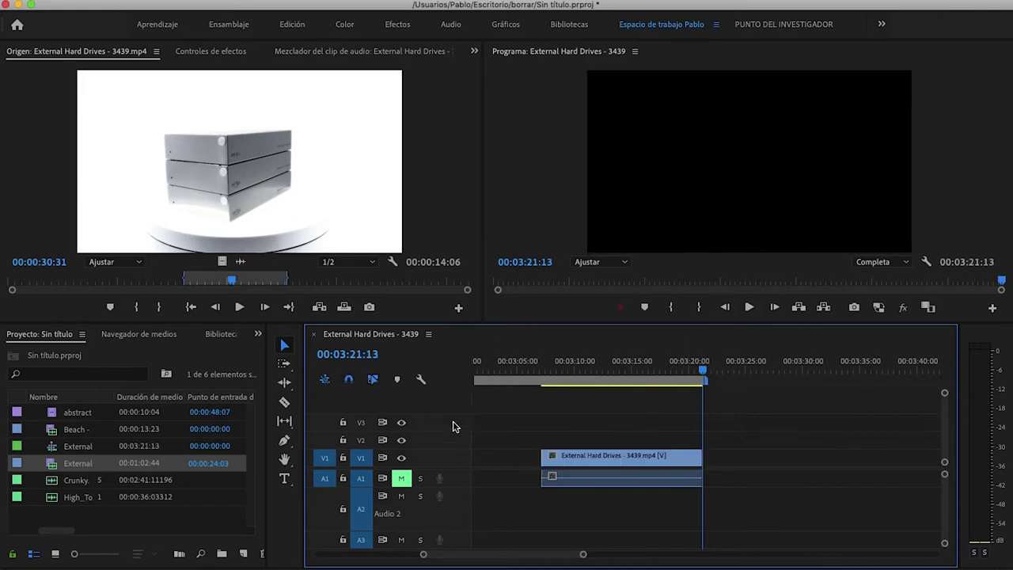
{"action": "left_click", "coordinate": [635, 464]}
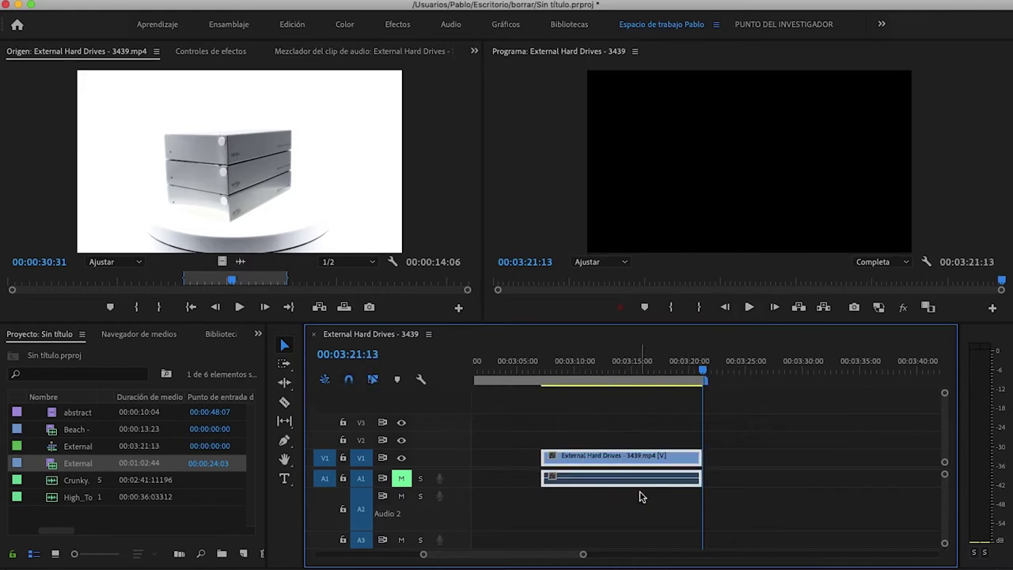
{"action": "left_click", "coordinate": [565, 368]}
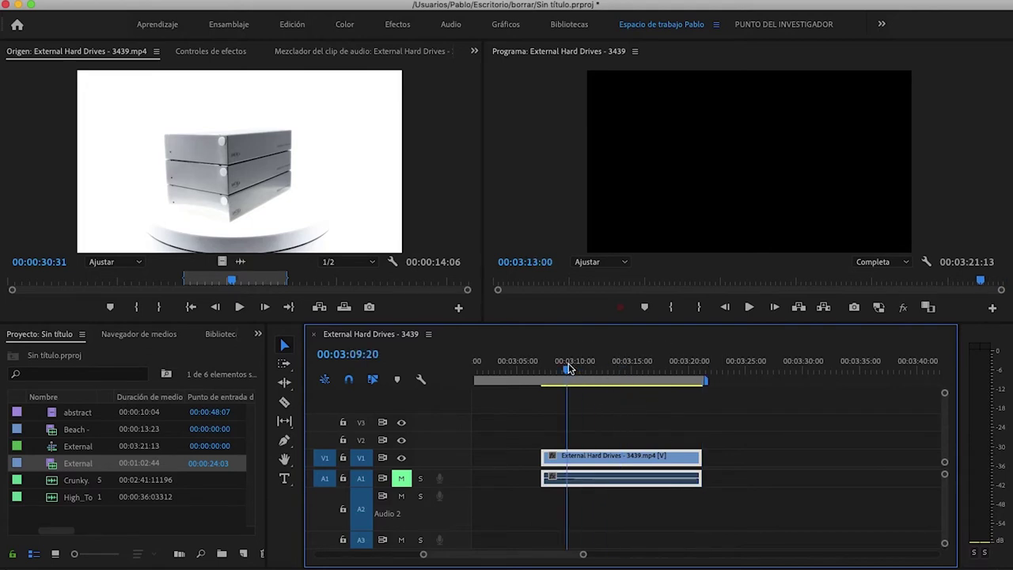
{"action": "left_click_drag", "start_coordinate": [523, 437], "coordinate": [688, 477]}
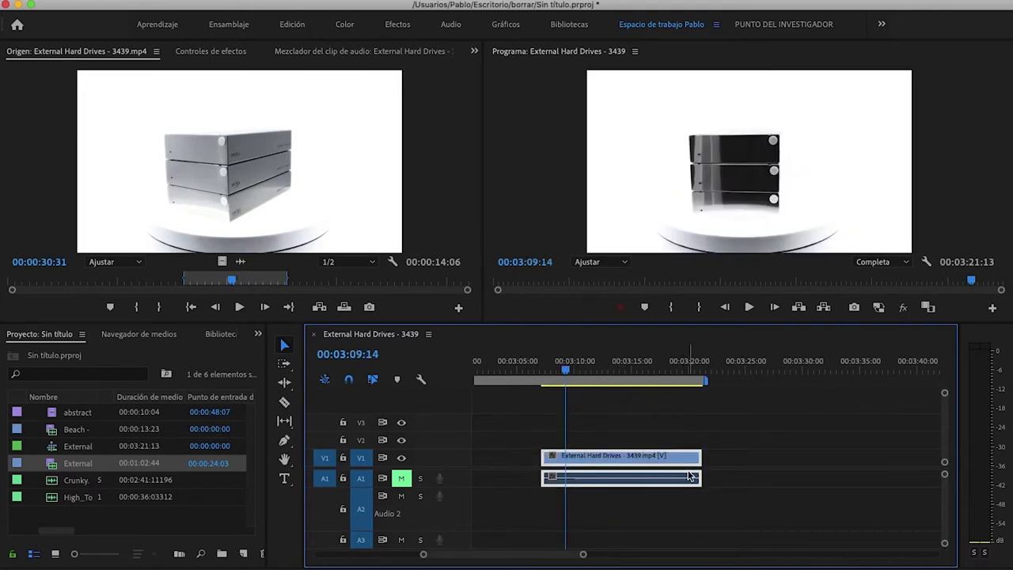
{"action": "right_click", "coordinate": [689, 477]}
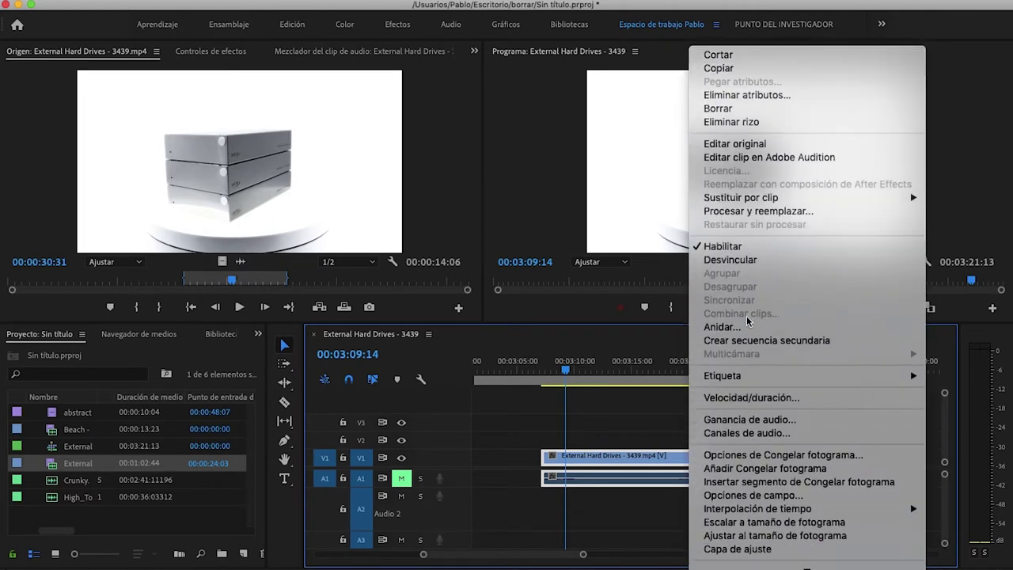
{"action": "left_click", "coordinate": [753, 329]}
{"action": "left_click", "coordinate": [536, 311]}
{"action": "left_click_drag", "start_coordinate": [639, 464], "coordinate": [661, 473]}
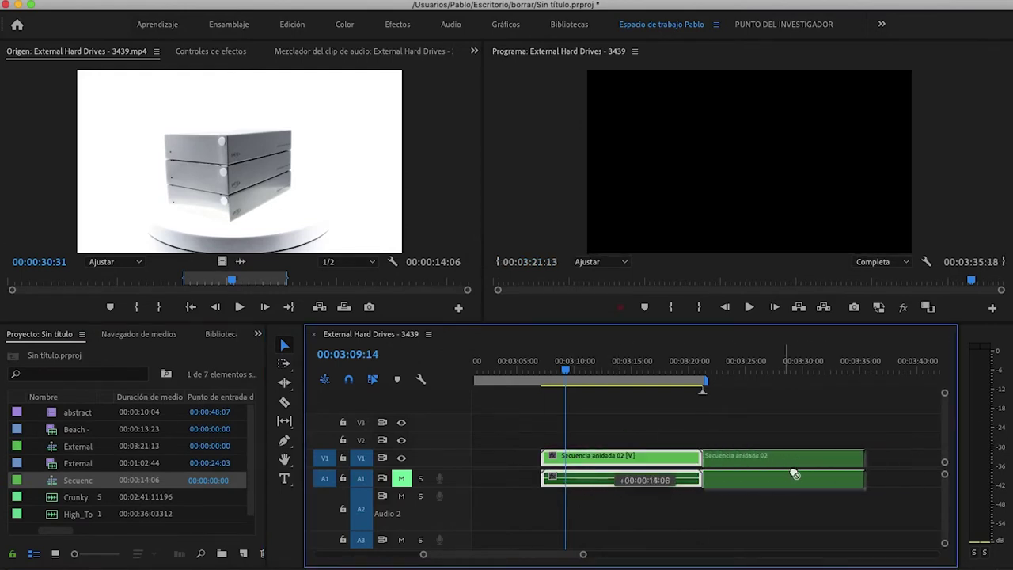
{"action": "left_click_drag", "start_coordinate": [662, 474], "coordinate": [794, 476]}
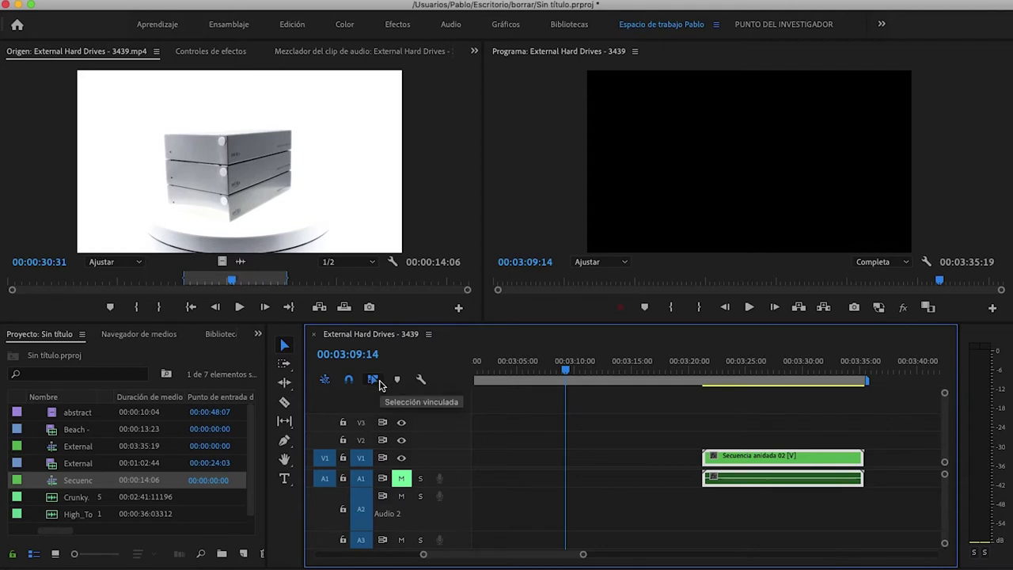
{"action": "key", "text": "super+z"}
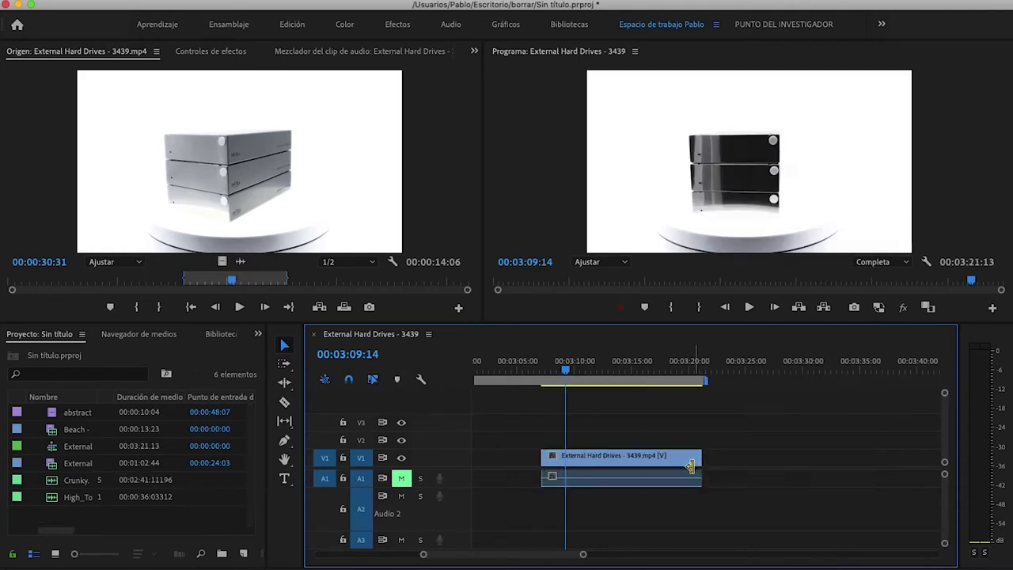
Undo back to the full music-backed edit and collapse the tall Audio 2 track.
{"action": "left_click_drag", "start_coordinate": [585, 554], "coordinate": [760, 546]}
{"action": "key", "text": "super+z"}
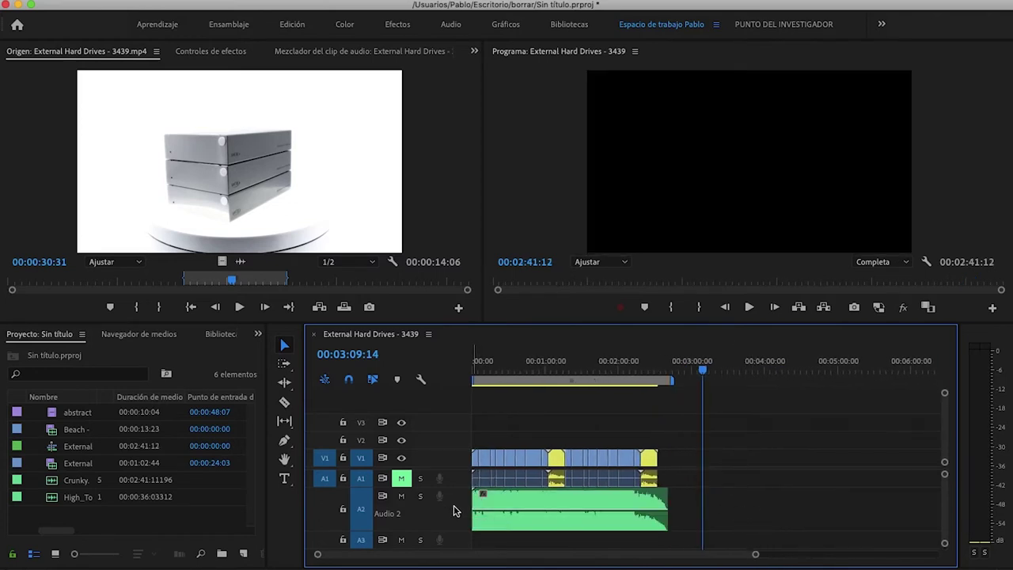
{"action": "double_click", "coordinate": [458, 505]}
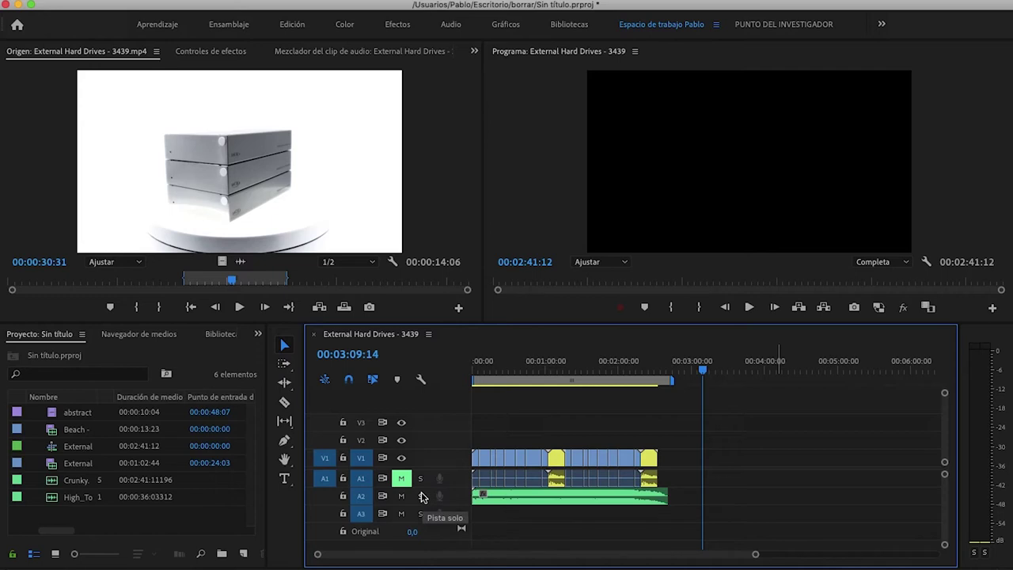
Solo Audio 2, toggle A1/A2 targeting off and on, and lock the A1 track.
{"action": "left_click", "coordinate": [421, 495]}
{"action": "left_click", "coordinate": [361, 478]}
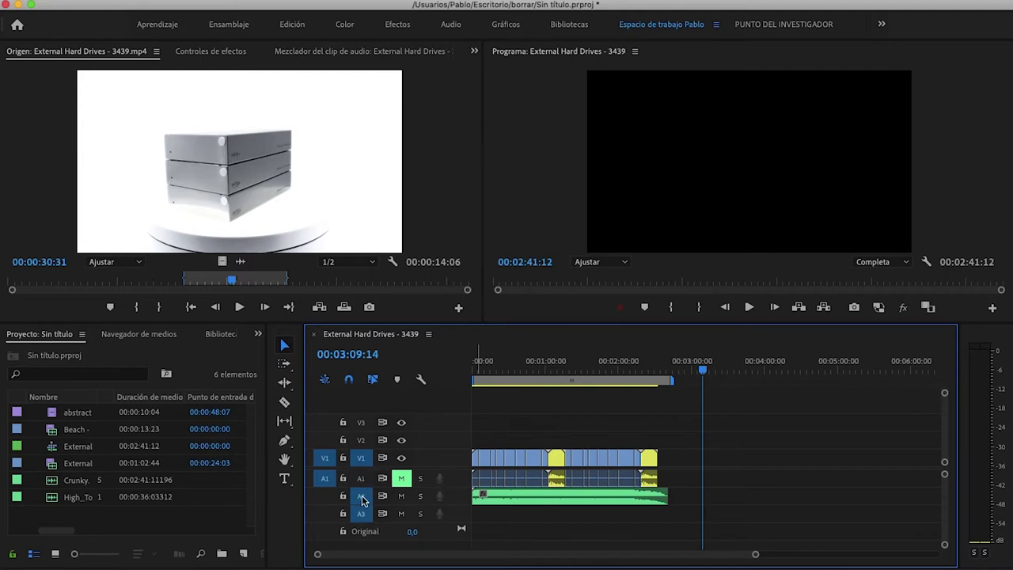
{"action": "left_click", "coordinate": [361, 495]}
{"action": "left_click", "coordinate": [361, 478]}
{"action": "left_click", "coordinate": [361, 496]}
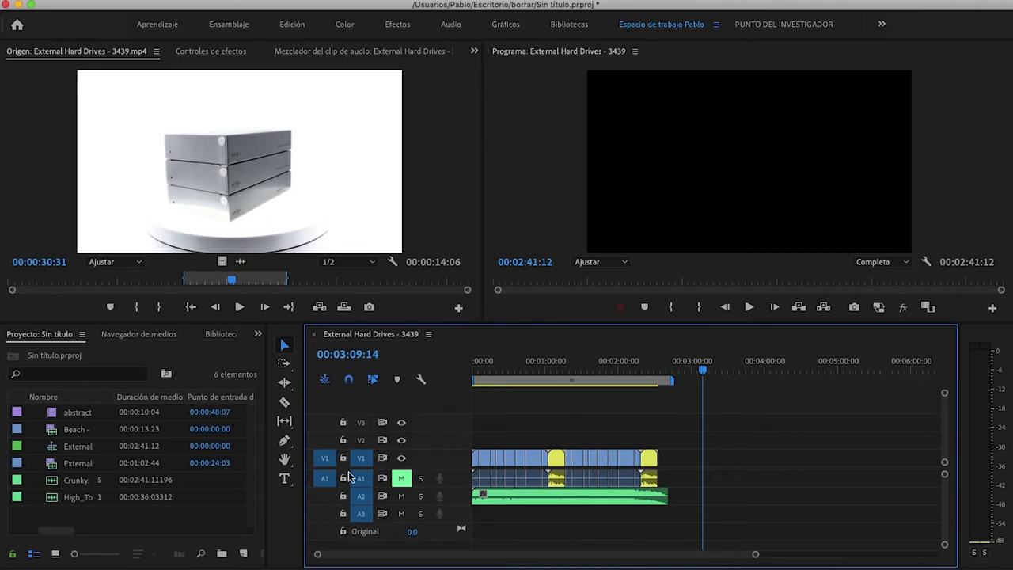
{"action": "left_click", "coordinate": [344, 480]}
Unlock A1, load the abstract clip into the Source Monitor, and mute the Audio 2 music.
{"action": "left_click", "coordinate": [343, 480]}
{"action": "double_click", "coordinate": [52, 413]}
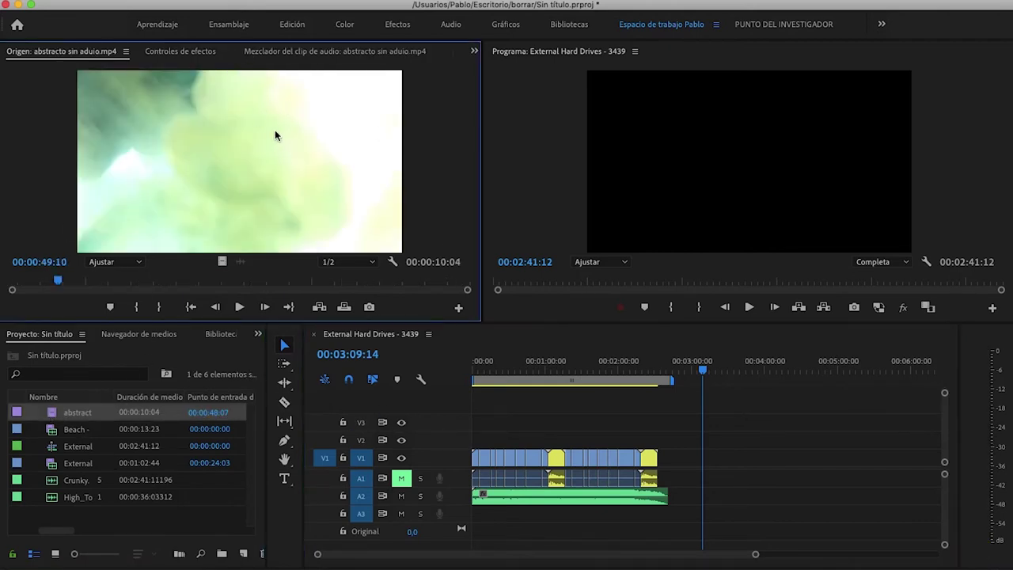
{"action": "left_click_drag", "start_coordinate": [605, 367], "coordinate": [520, 367]}
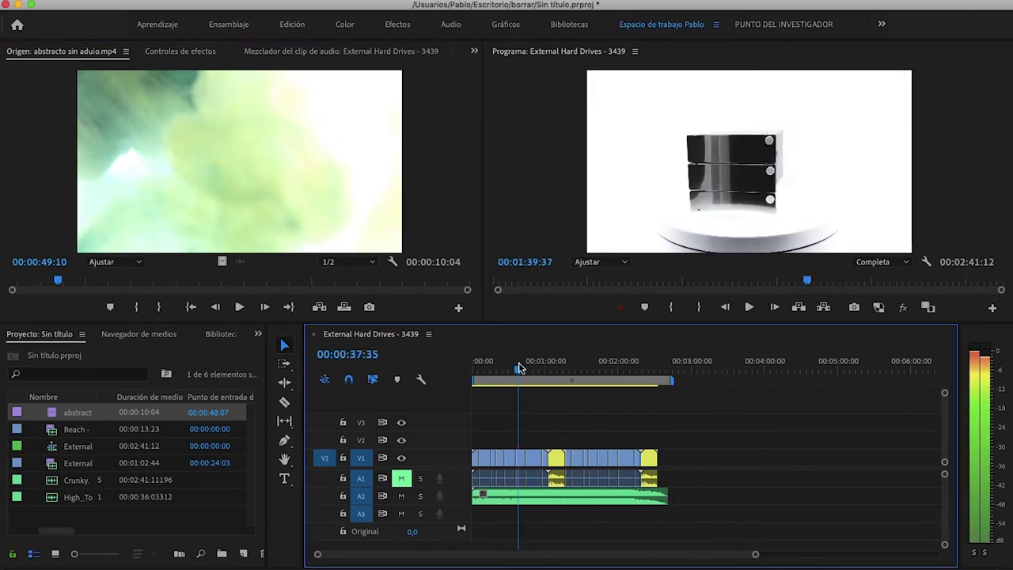
{"action": "left_click", "coordinate": [401, 495]}
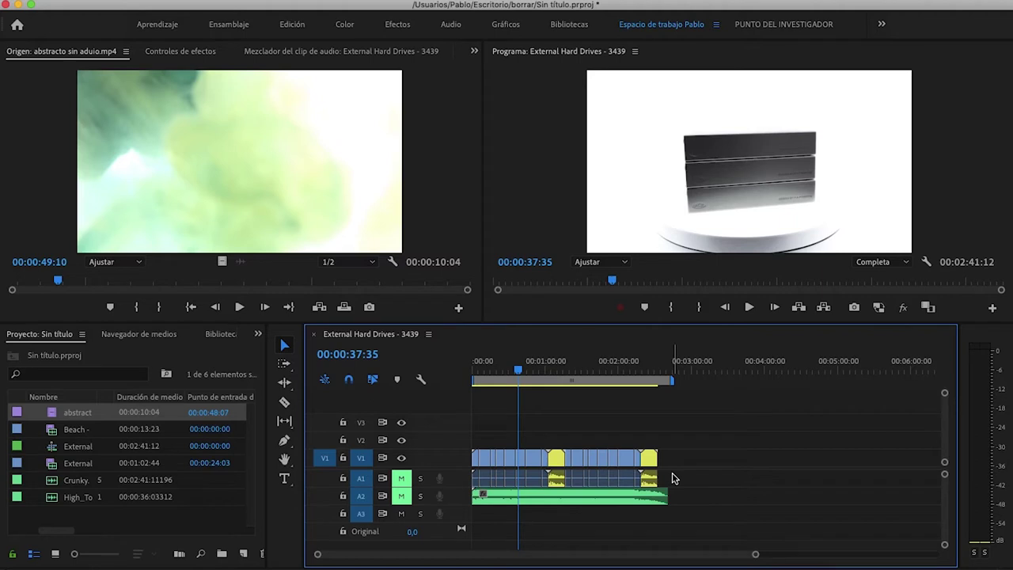
Park the playhead near the first Beach clip and play the sequence from there.
{"action": "left_click_drag", "start_coordinate": [756, 554], "coordinate": [687, 537]}
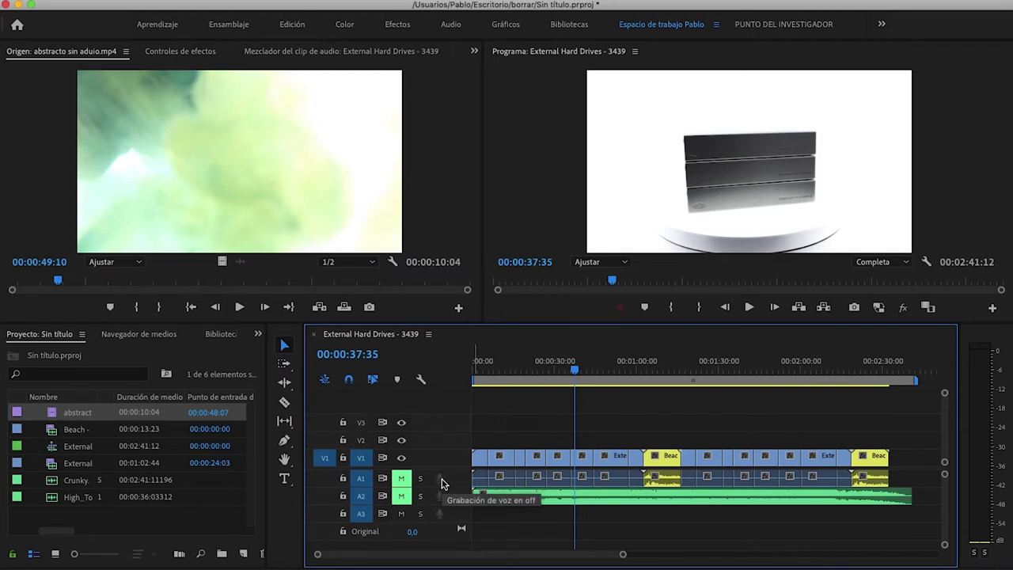
{"action": "left_click_drag", "start_coordinate": [568, 368], "coordinate": [561, 370]}
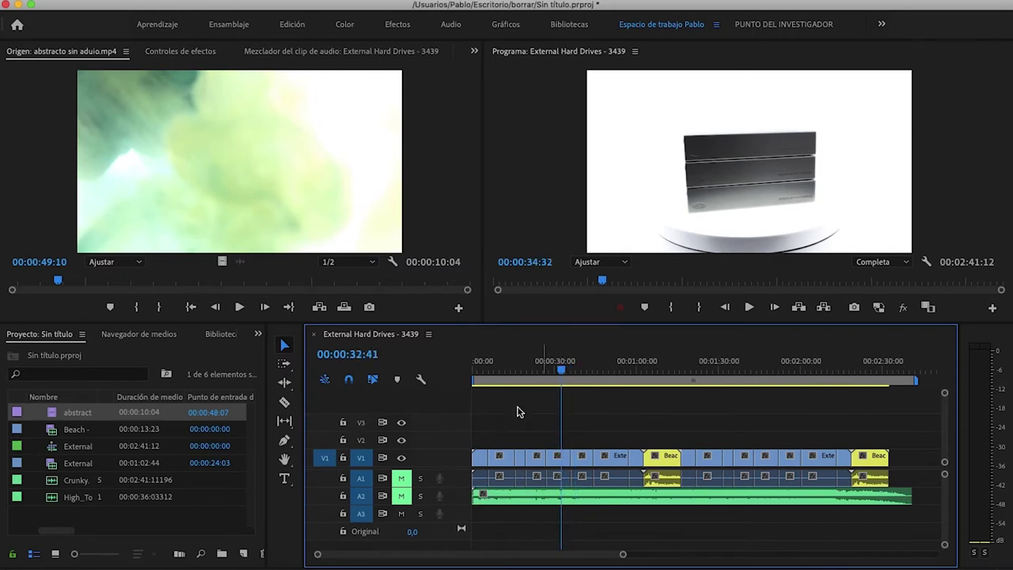
{"action": "left_click_drag", "start_coordinate": [631, 369], "coordinate": [639, 379]}
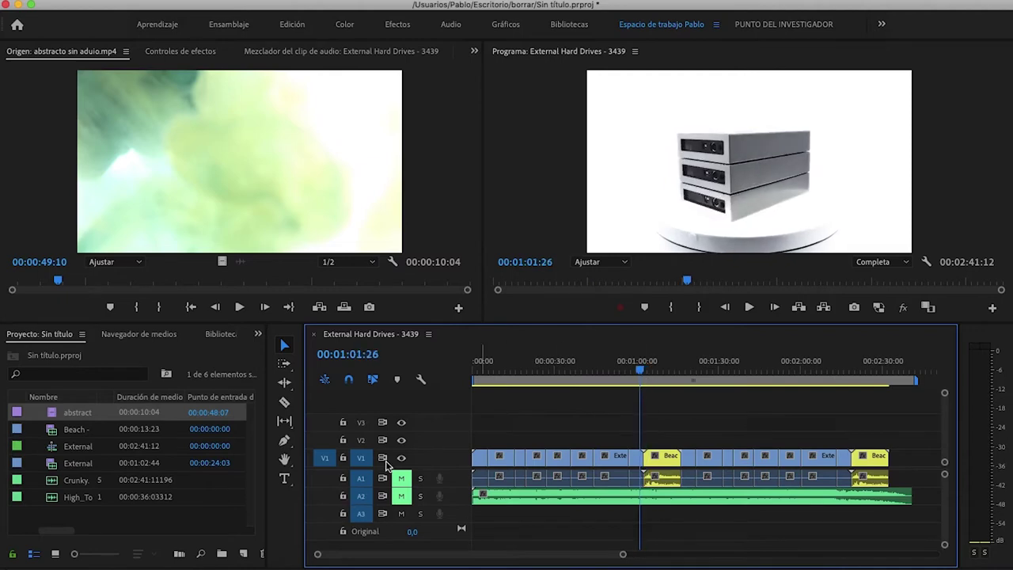
{"action": "key", "text": "space"}
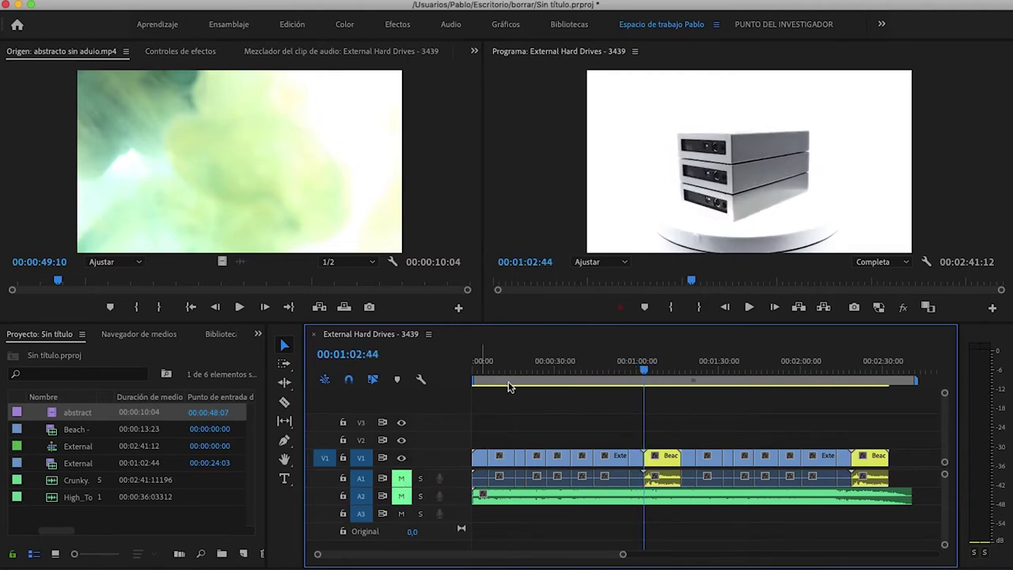
Mark the abstract clip from 00:00:50:12 to 00:00:54:13 and insert it at the timeline playhead.
{"action": "left_click", "coordinate": [218, 136]}
{"action": "left_click", "coordinate": [106, 282]}
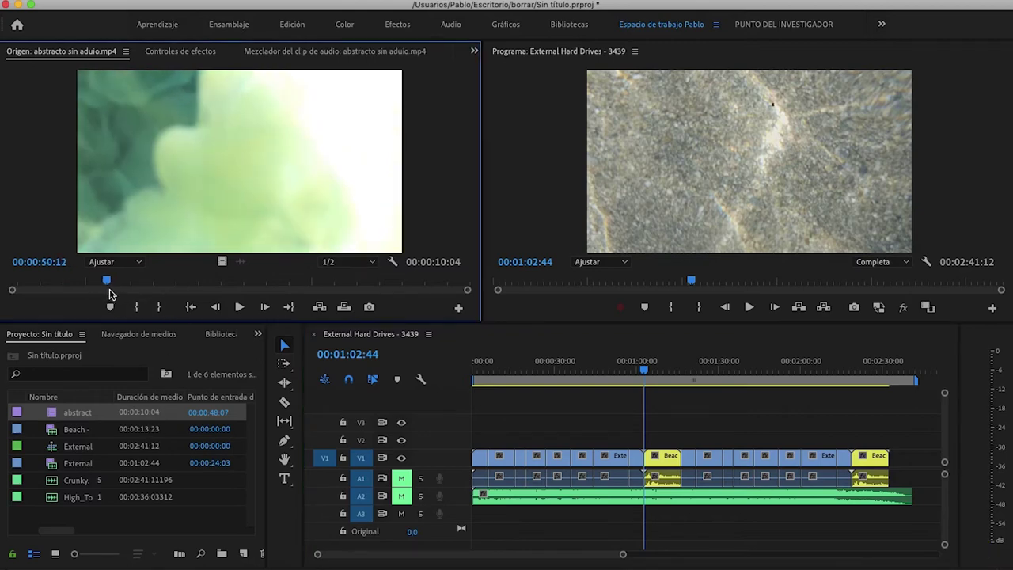
{"action": "key", "text": "i"}
{"action": "left_click_drag", "start_coordinate": [120, 288], "coordinate": [291, 293]}
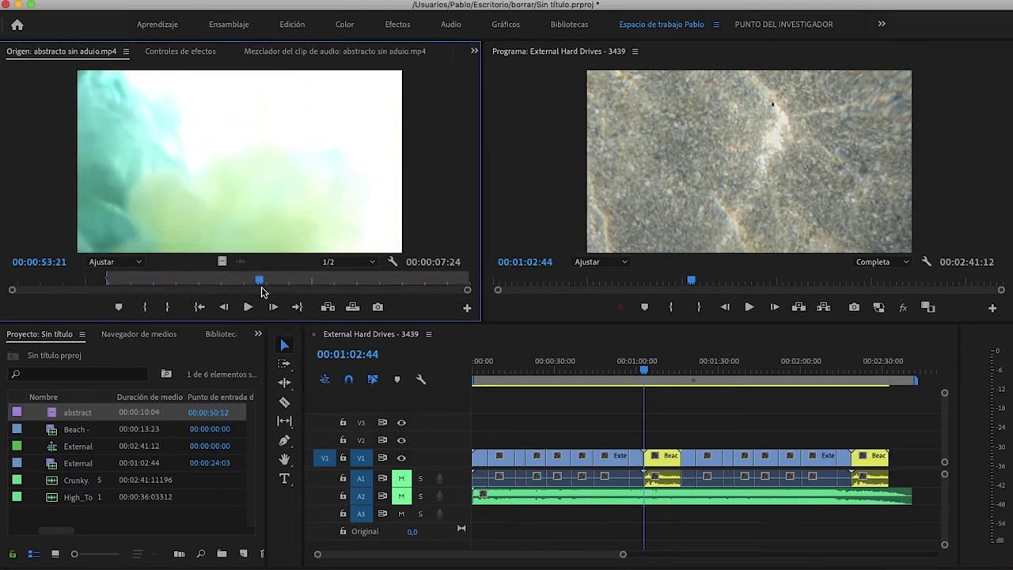
{"action": "key", "text": "o"}
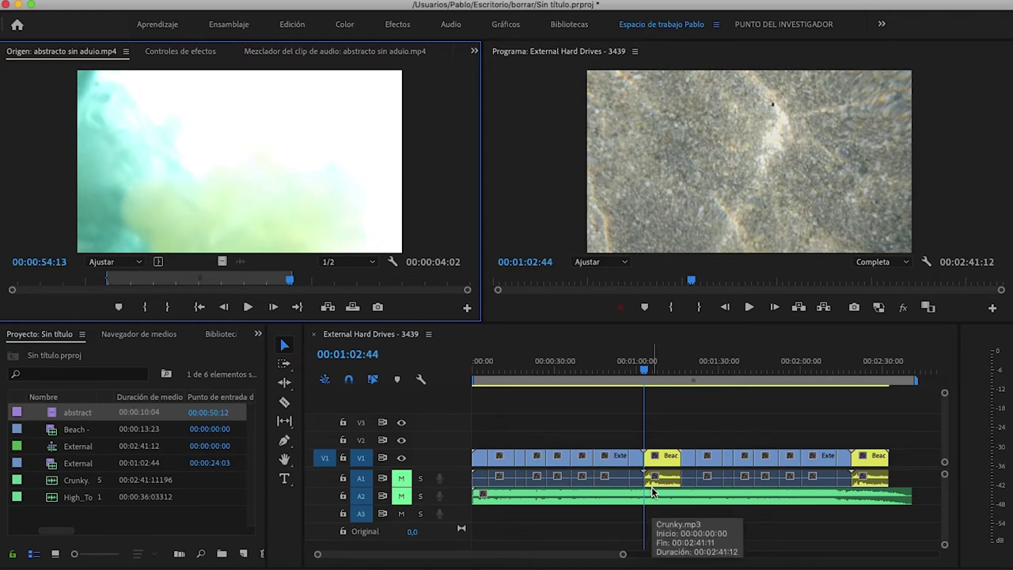
{"action": "key", "text": "comma"}
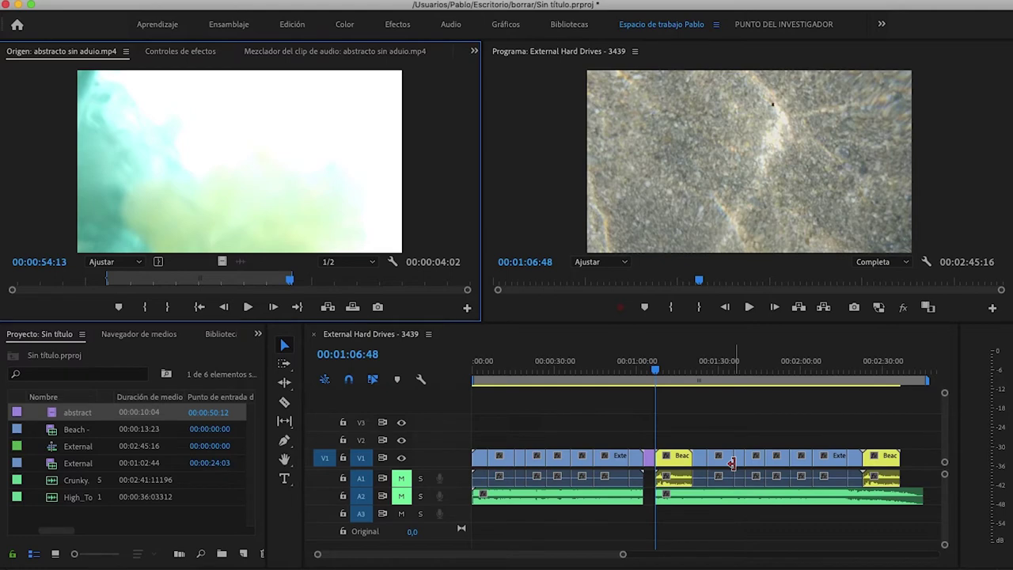
{"action": "key", "text": "equal"}
{"action": "left_click", "coordinate": [652, 370]}
{"action": "key", "text": "equal"}
{"action": "key", "text": "equal"}
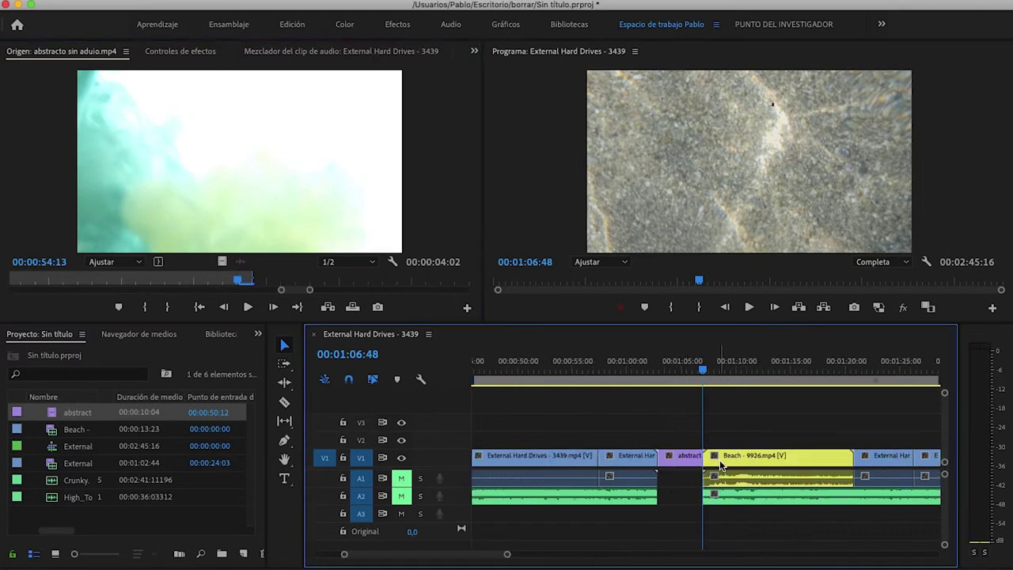
Try sliding the A2 music clip left, then undo it and the abstract insert, and zoom out.
{"action": "key", "text": "equal"}
{"action": "key", "text": "equal"}
{"action": "left_click_drag", "start_coordinate": [794, 505], "coordinate": [694, 506]}
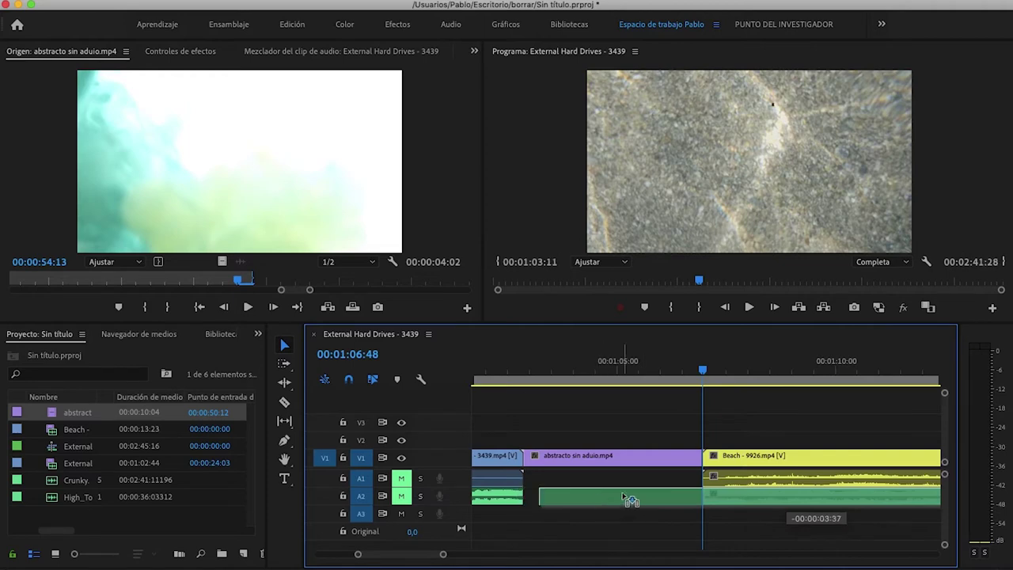
{"action": "left_click_drag", "start_coordinate": [694, 507], "coordinate": [630, 505]}
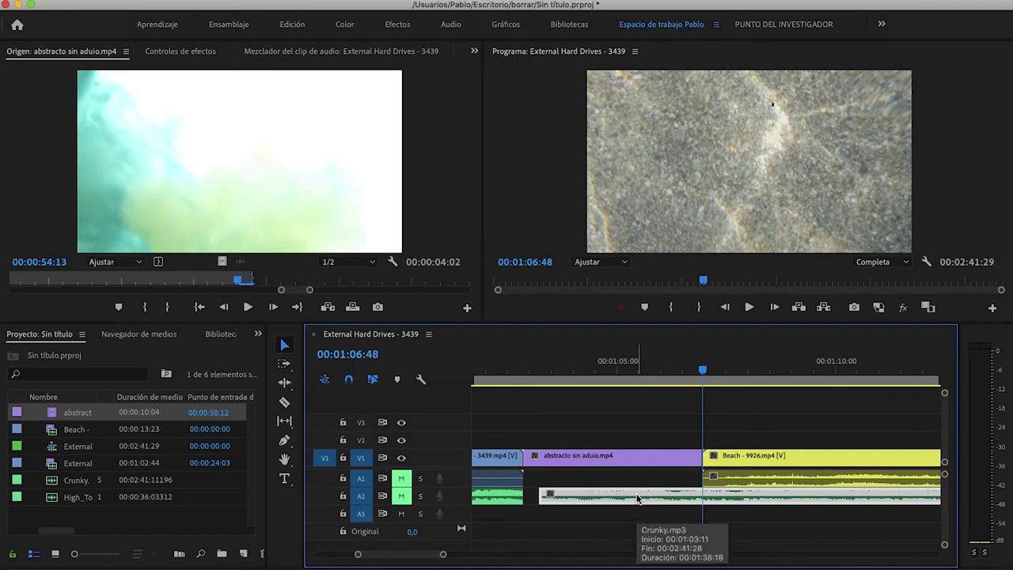
{"action": "key", "text": "ctrl+z"}
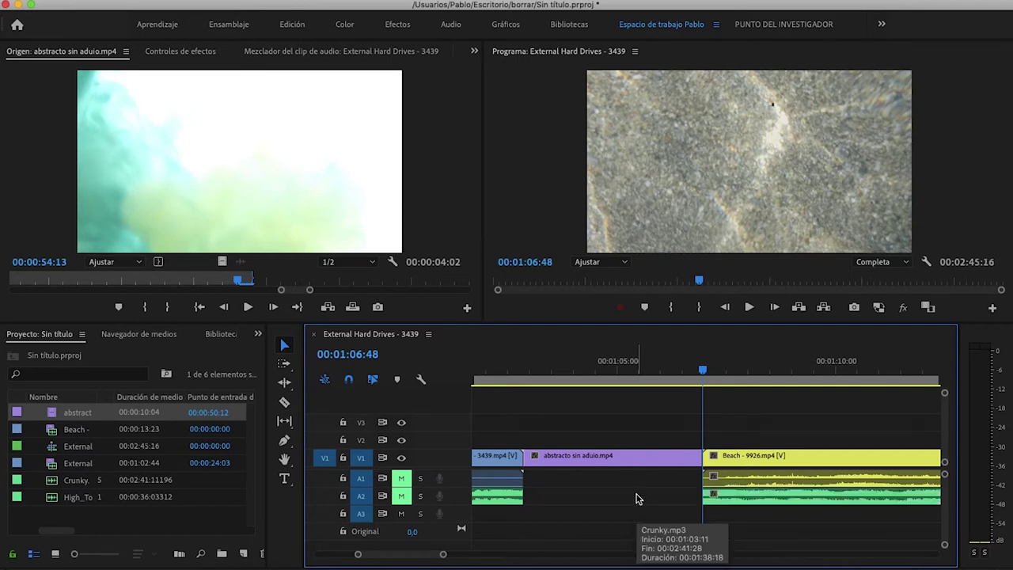
{"action": "key", "text": "ctrl+z"}
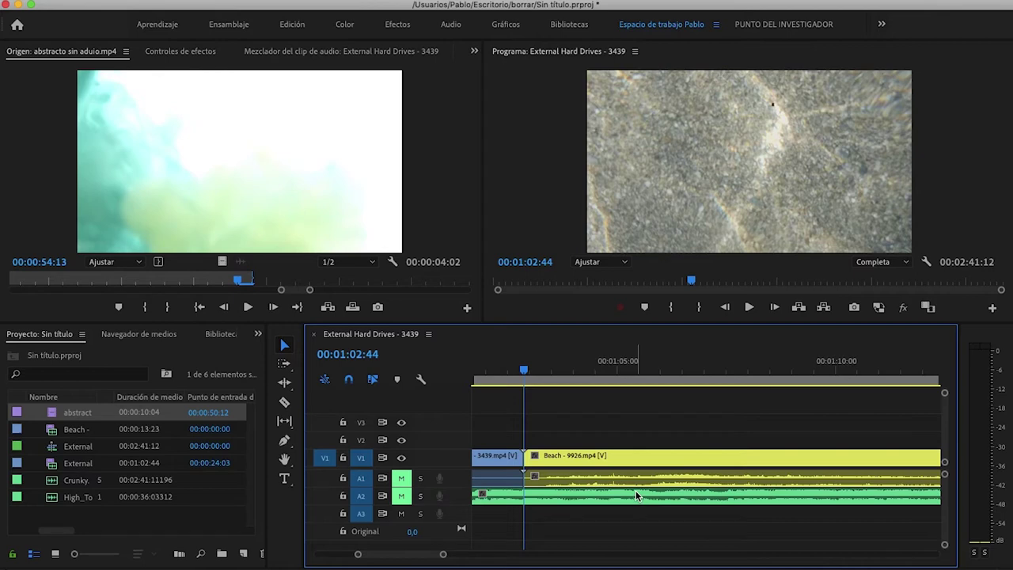
{"action": "key", "text": "minus"}
{"action": "key", "text": "minus"}
{"action": "key", "text": "minus"}
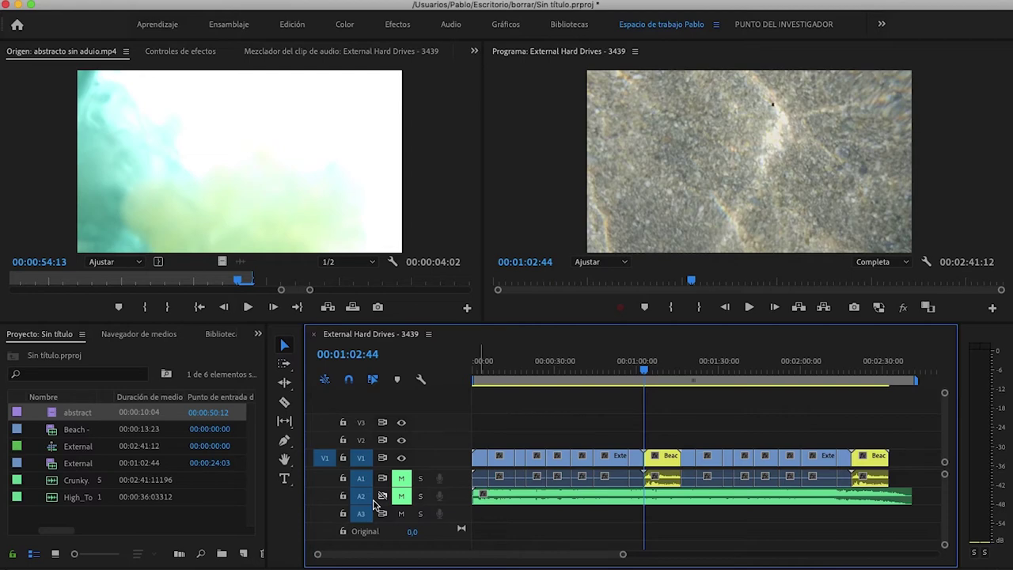
Toggle Audio 2's sync lock and track lock, undo the earlier insert, and retry inserting the abstract section.
{"action": "left_click", "coordinate": [316, 143]}
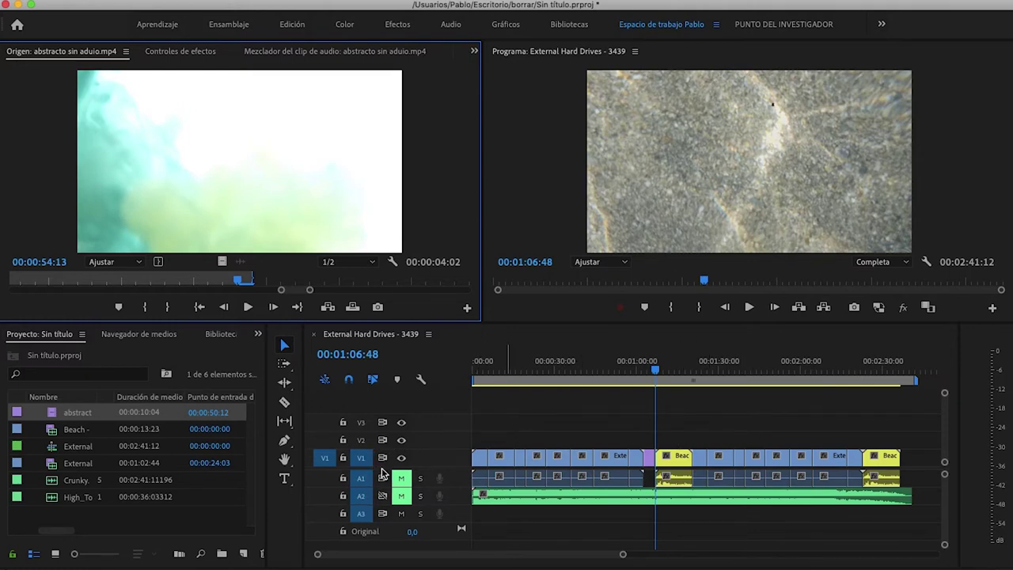
{"action": "left_click", "coordinate": [375, 495]}
{"action": "key", "text": "ctrl+z"}
{"action": "left_click", "coordinate": [343, 495]}
{"action": "left_click", "coordinate": [346, 184]}
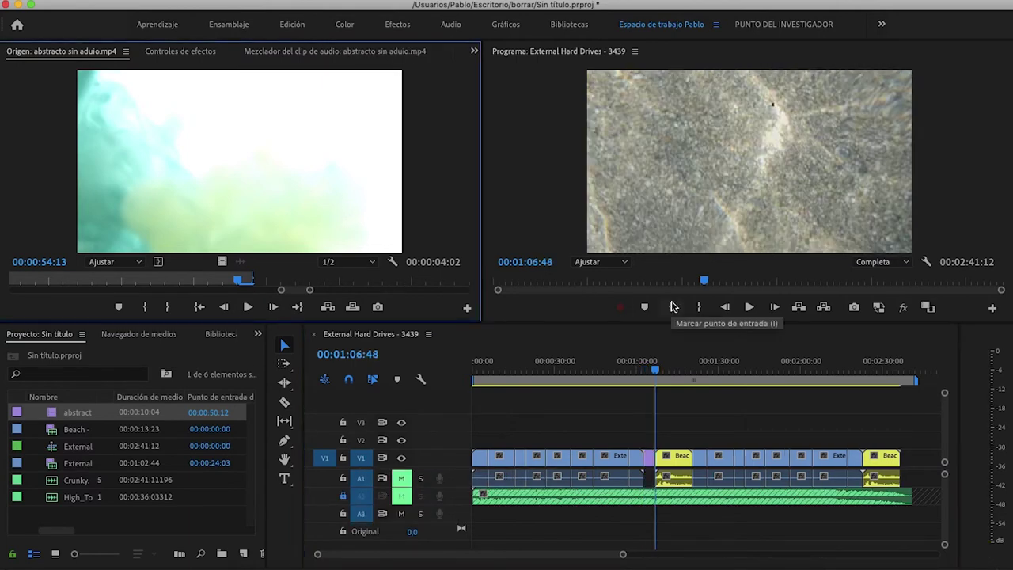
{"action": "left_click", "coordinate": [811, 508]}
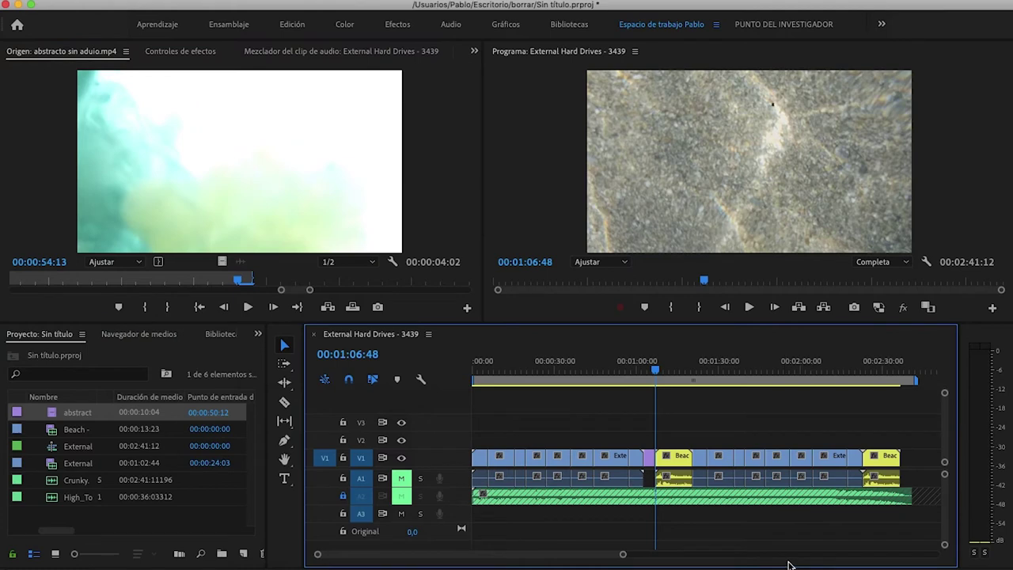
{"action": "scroll", "coordinate": [808, 502], "scroll_direction": "down", "scroll_amount": 2}
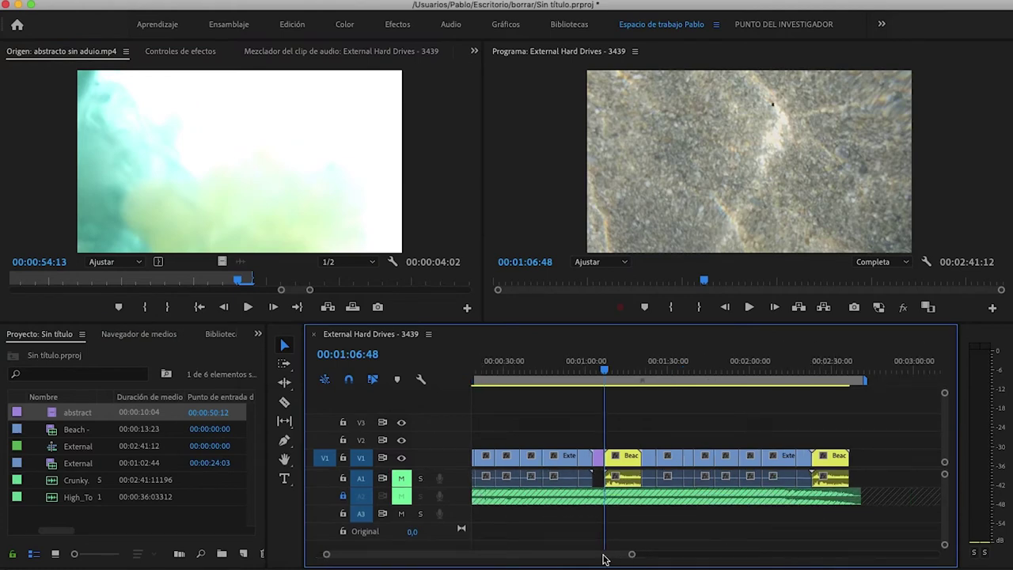
{"action": "left_click_drag", "start_coordinate": [612, 555], "coordinate": [545, 567]}
With A2 sync lock off, insert the abstract clip into V1 at the playhead and adjust the music clip.
{"action": "left_click", "coordinate": [343, 495]}
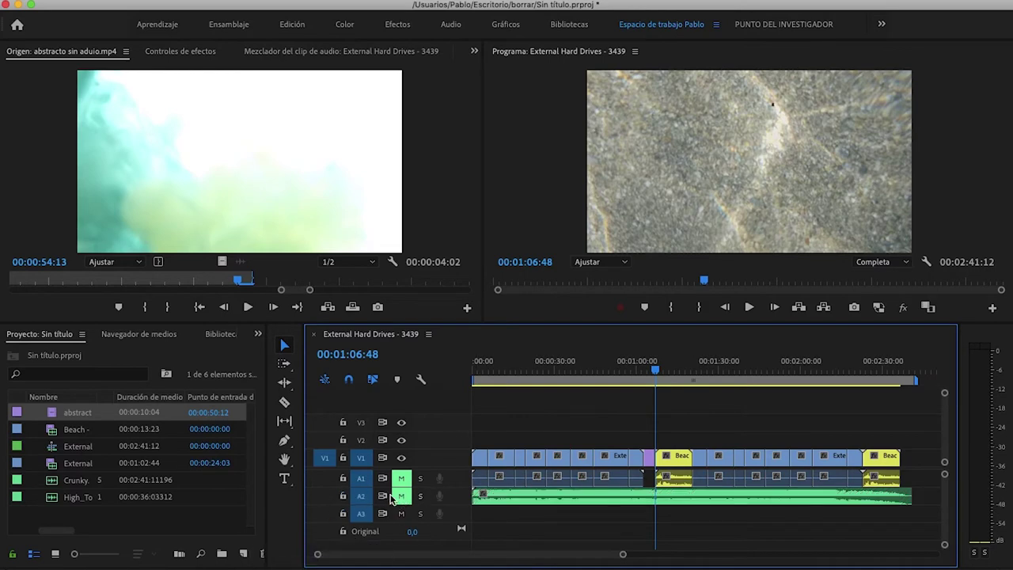
{"action": "key", "text": "super+z"}
{"action": "key", "text": "super+z"}
{"action": "left_click", "coordinate": [390, 496]}
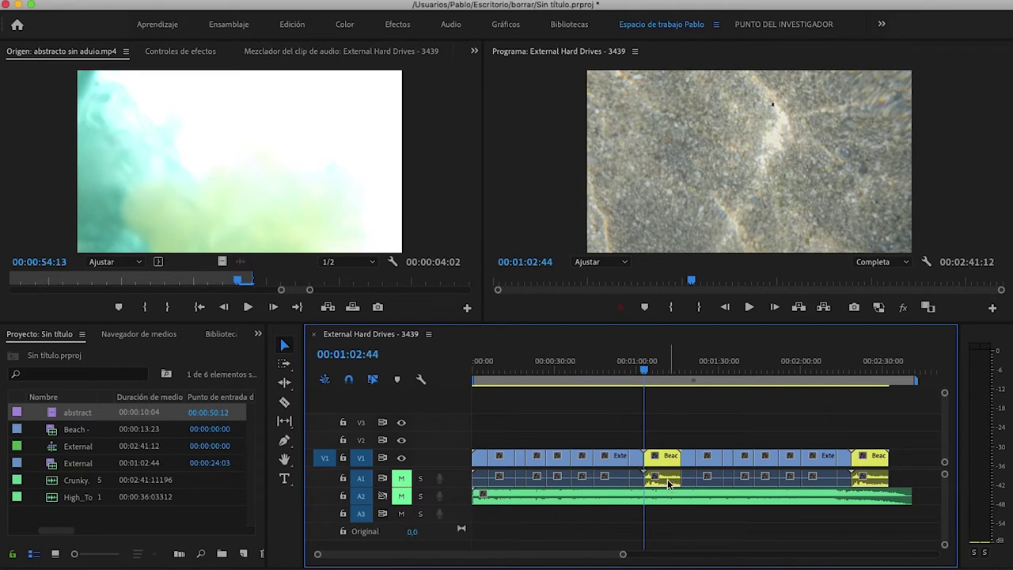
{"action": "left_click", "coordinate": [314, 236]}
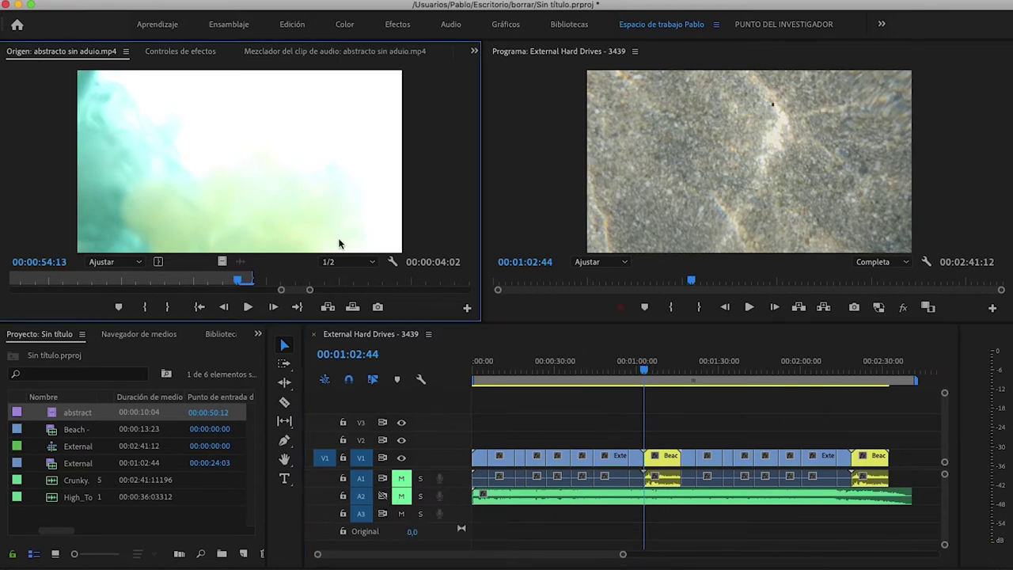
{"action": "key", "text": "comma"}
{"action": "left_click", "coordinate": [690, 498]}
{"action": "left_click_drag", "start_coordinate": [847, 489], "coordinate": [604, 520]}
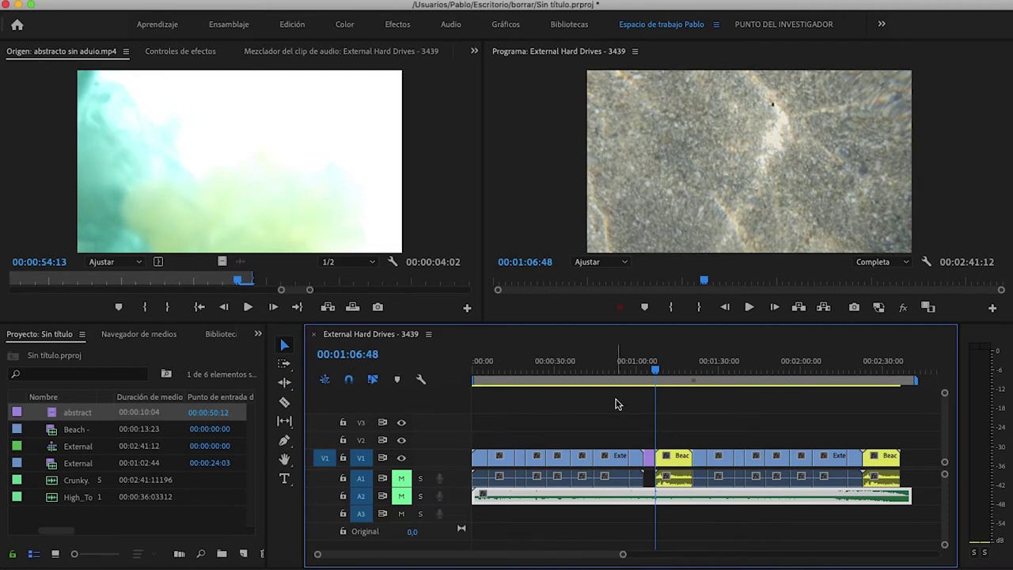
Switch the timeline to audio time units (Mostrar unidades de tiempo de audio) and zoom in.
{"action": "right_click", "coordinate": [625, 362]}
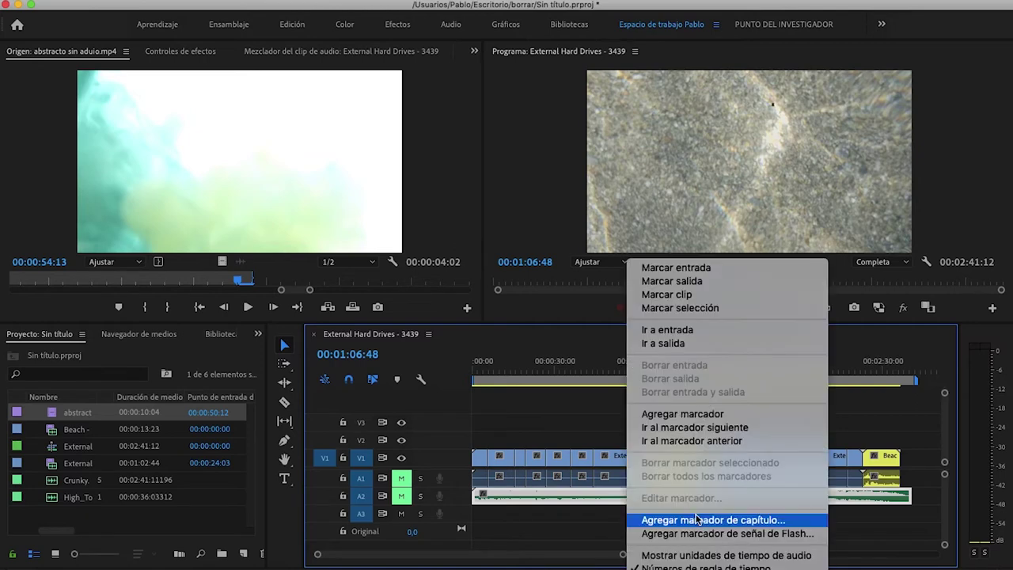
{"action": "left_click", "coordinate": [584, 356]}
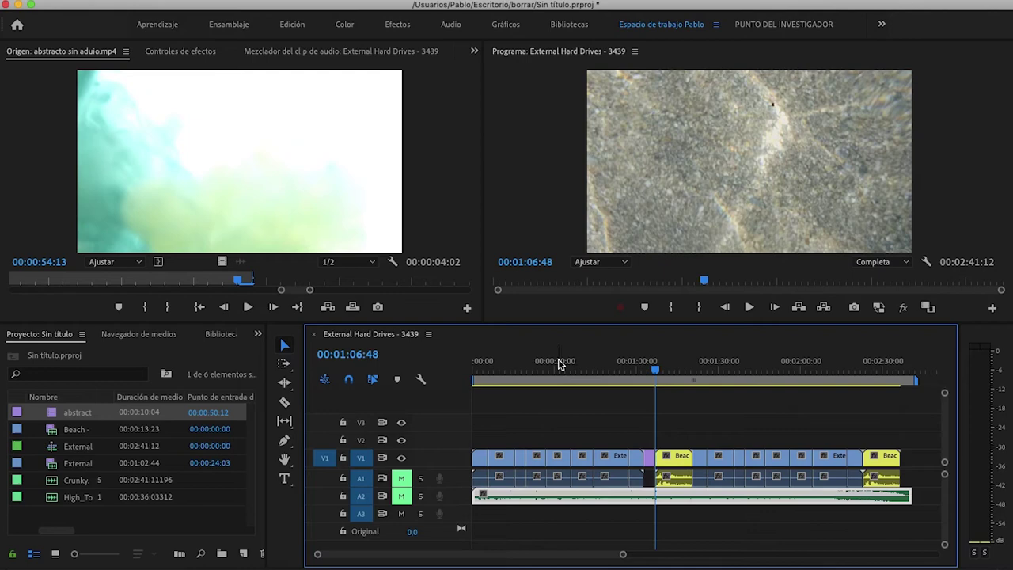
{"action": "right_click", "coordinate": [562, 360]}
{"action": "left_click", "coordinate": [652, 556]}
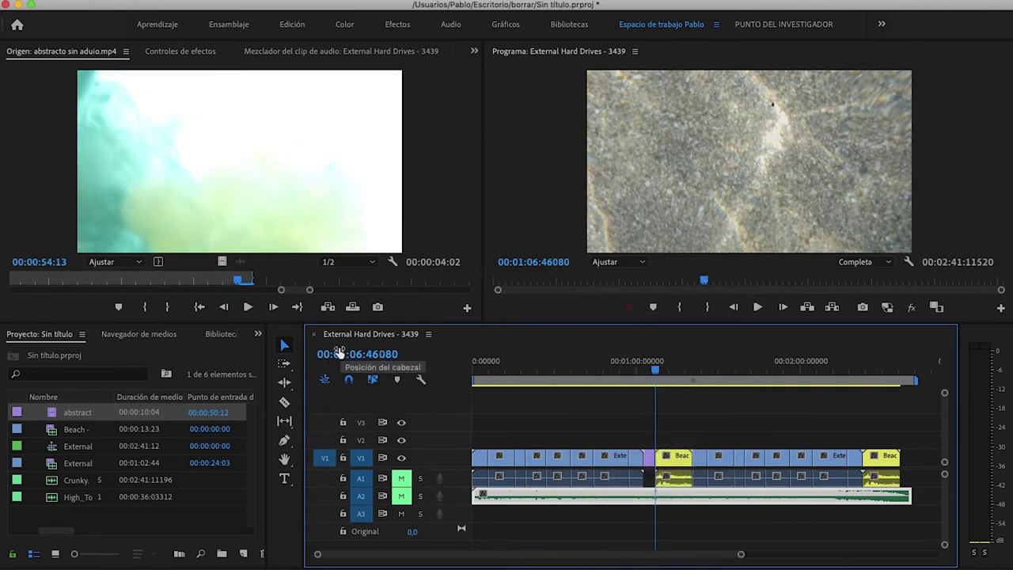
{"action": "left_click_drag", "start_coordinate": [731, 554], "coordinate": [543, 554]}
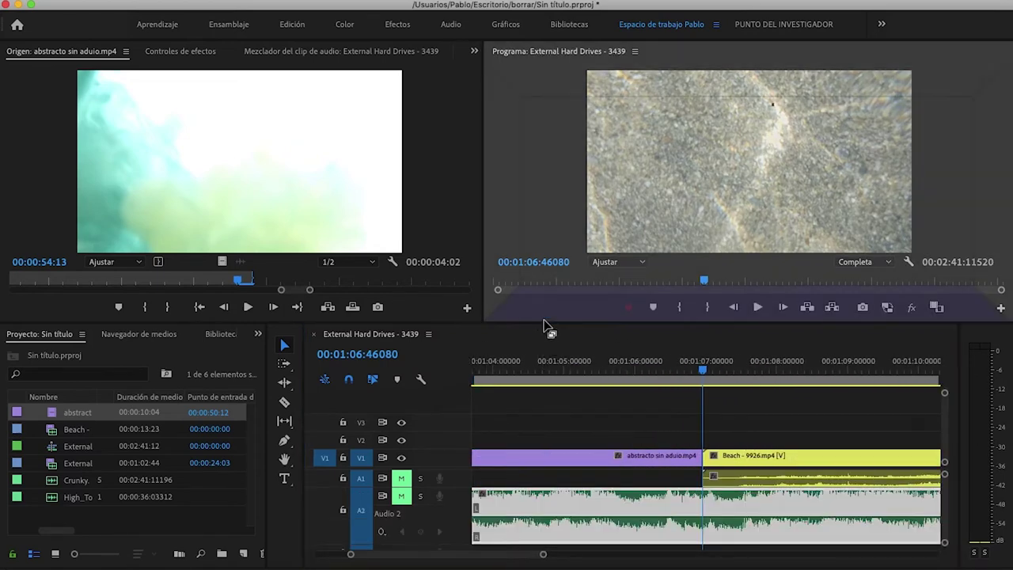
{"action": "left_click_drag", "start_coordinate": [546, 333], "coordinate": [543, 321]}
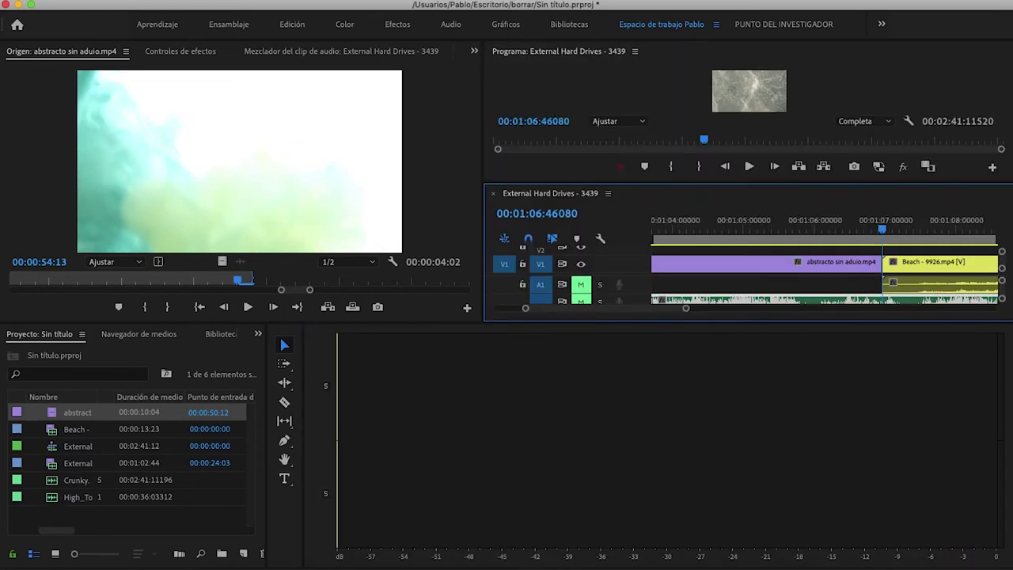
Restore the 'Espacio de trabajo Pablo' workspace layout.
{"action": "left_click", "coordinate": [548, 31]}
{"action": "left_click", "coordinate": [657, 24]}
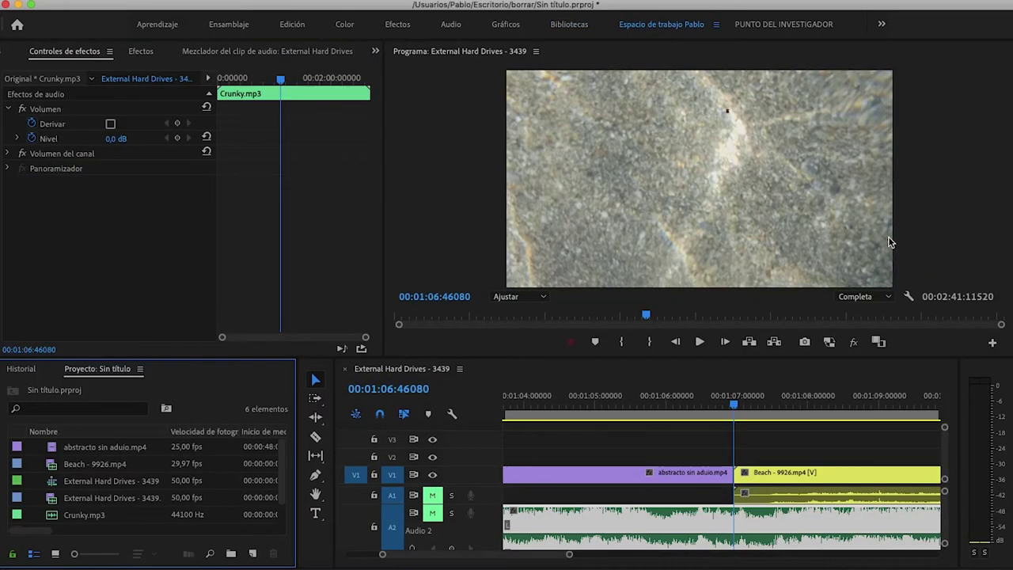
{"action": "left_click", "coordinate": [599, 556]}
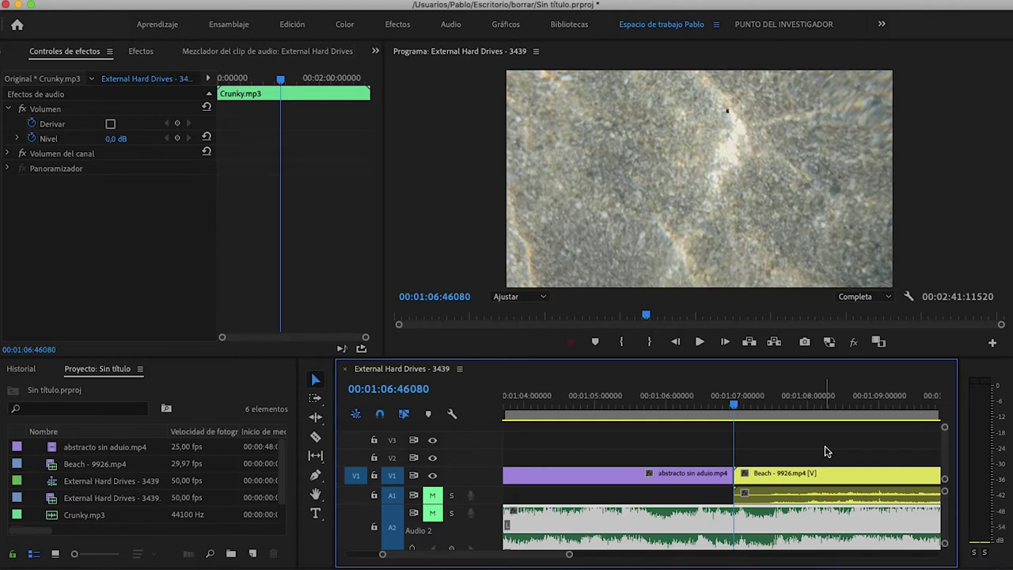
Collapse the Beach clip's Movimiento and Opacidad settings, then select the Crunky.mp3 clip on A2.
{"action": "left_click", "coordinate": [841, 488]}
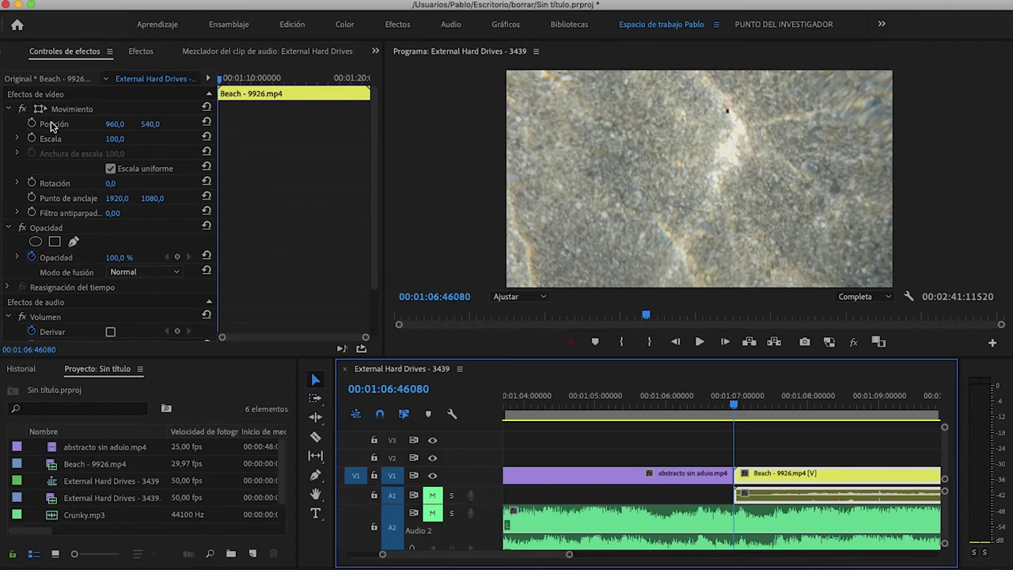
{"action": "left_click", "coordinate": [13, 114]}
{"action": "left_click", "coordinate": [11, 111]}
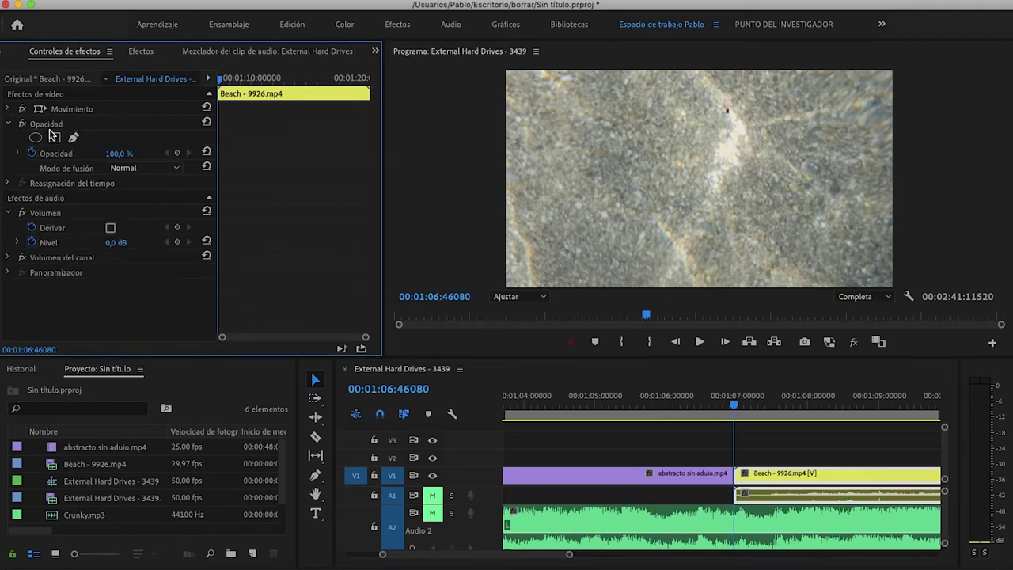
{"action": "left_click", "coordinate": [10, 124]}
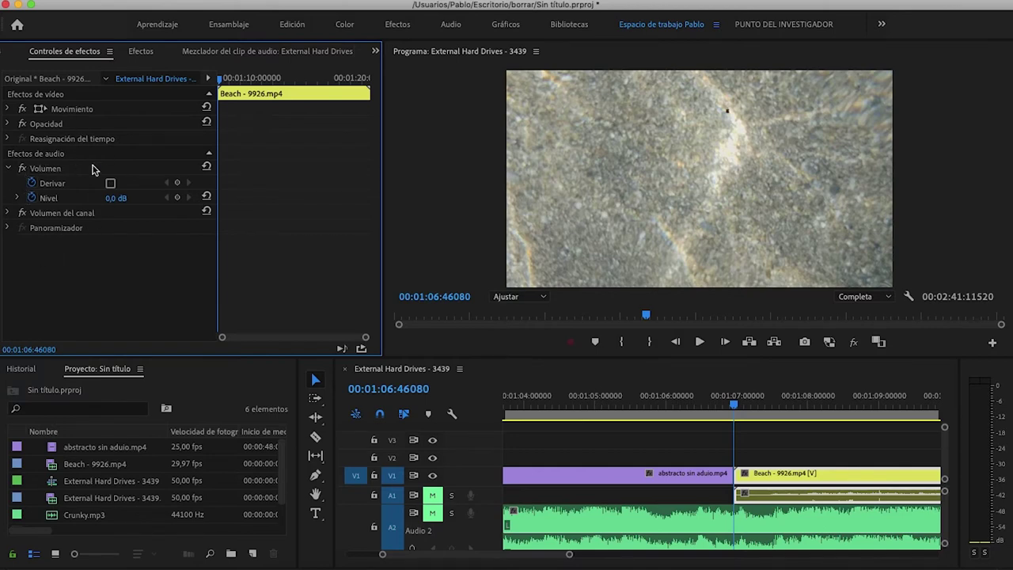
{"action": "left_click", "coordinate": [841, 517]}
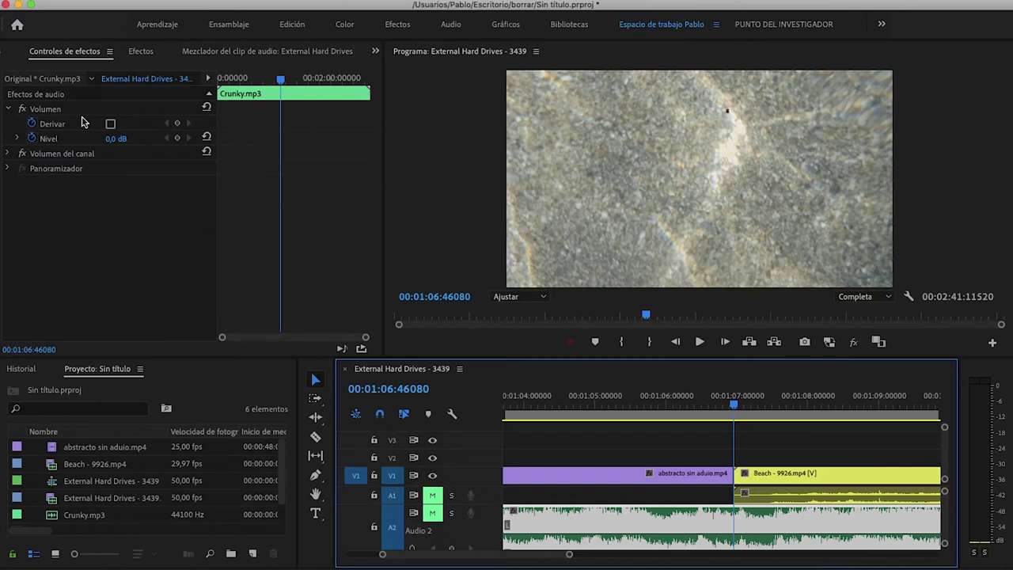
Raise the Crunky.mp3 Nivel to 6.0 dB with a keyframe, then play from just before the cut.
{"action": "left_click", "coordinate": [17, 139]}
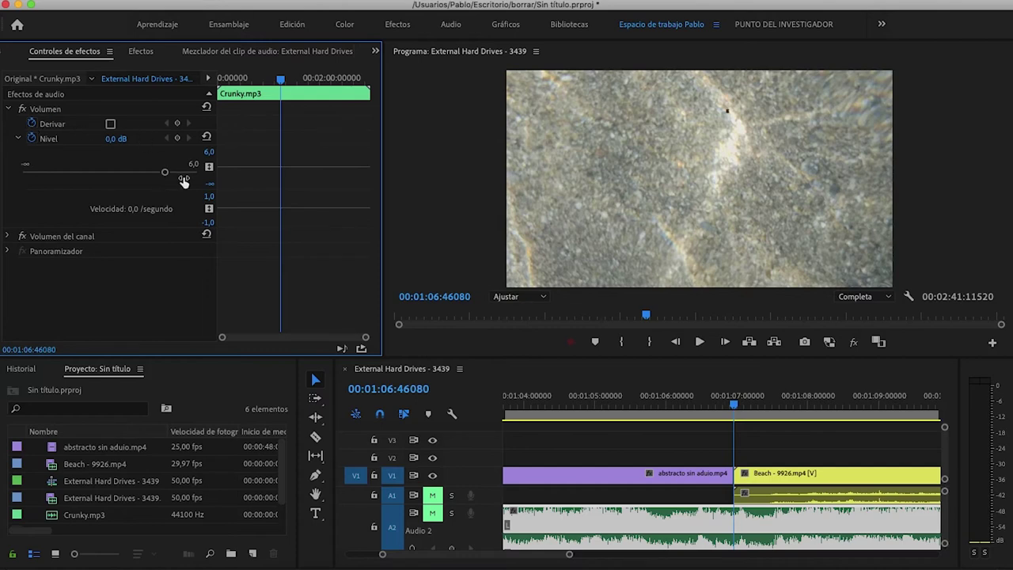
{"action": "left_click_drag", "start_coordinate": [165, 171], "coordinate": [22, 171]}
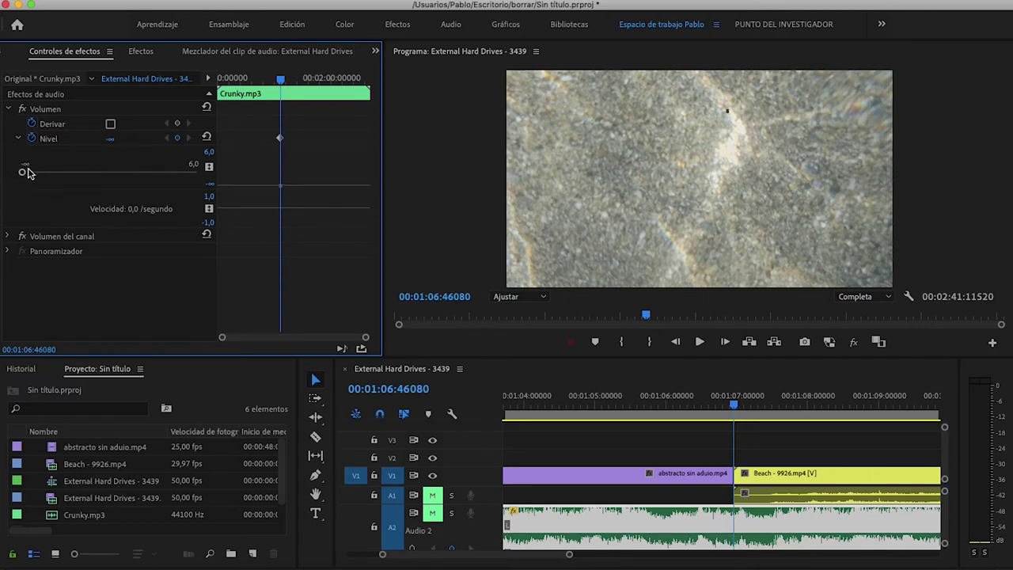
{"action": "left_click_drag", "start_coordinate": [23, 174], "coordinate": [172, 168]}
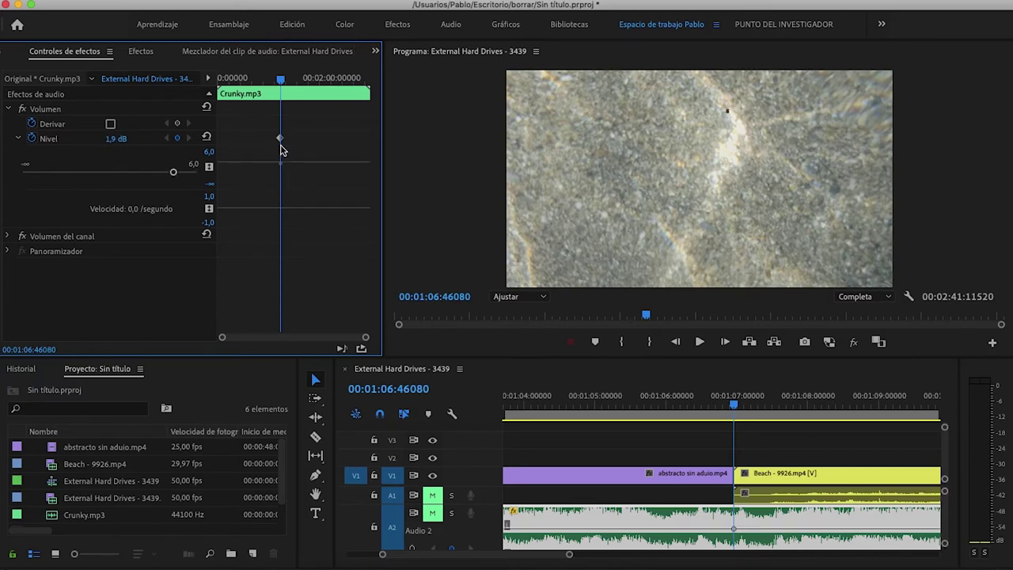
{"action": "left_click", "coordinate": [184, 174]}
{"action": "left_click_drag", "start_coordinate": [185, 175], "coordinate": [201, 170]}
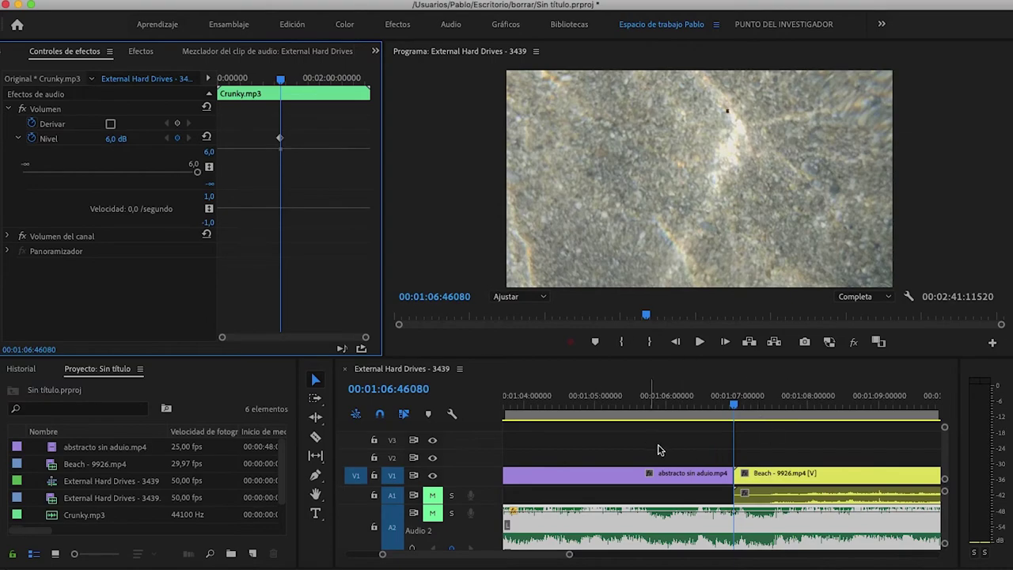
{"action": "left_click", "coordinate": [723, 406]}
{"action": "key", "text": "space"}
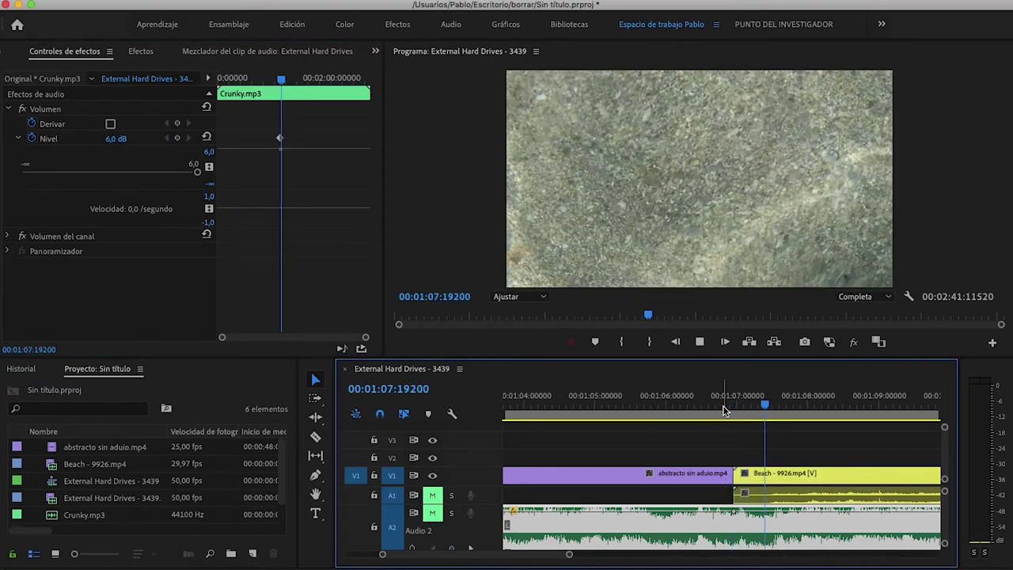
Drag the A2 music volume line down and play back to check the quieter level.
{"action": "left_click", "coordinate": [432, 513]}
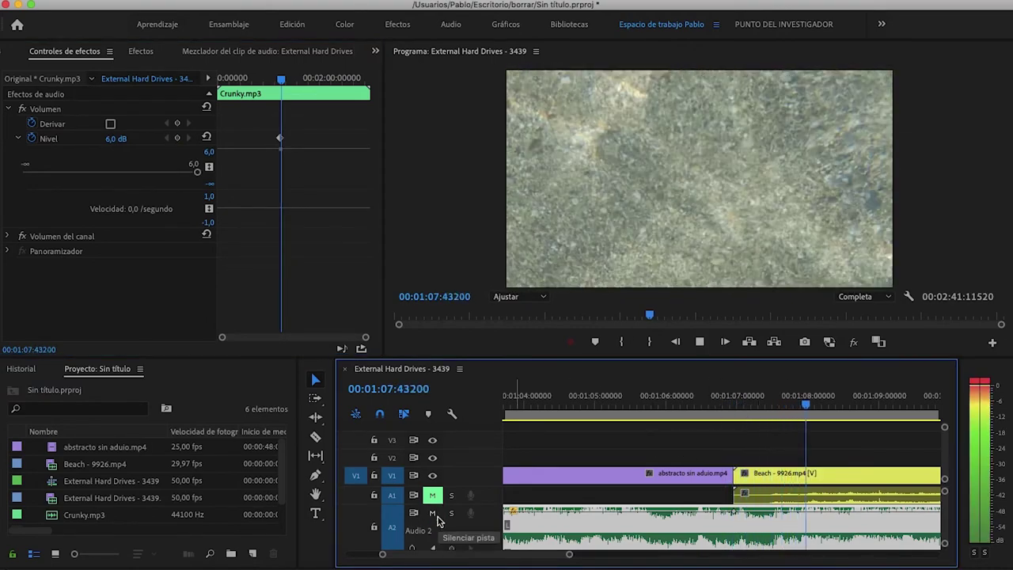
{"action": "key", "text": "space"}
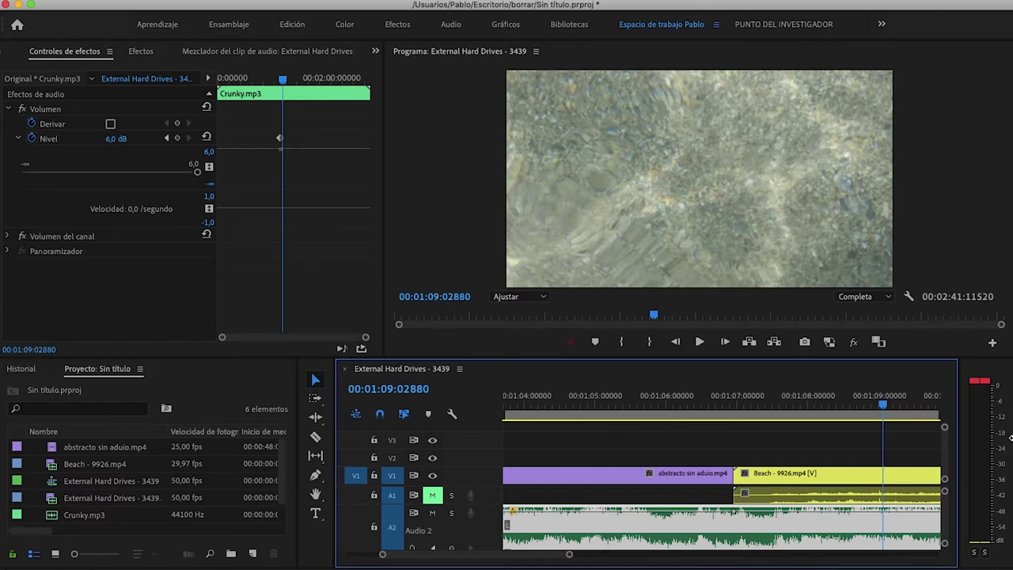
{"action": "left_click_drag", "start_coordinate": [736, 513], "coordinate": [737, 522]}
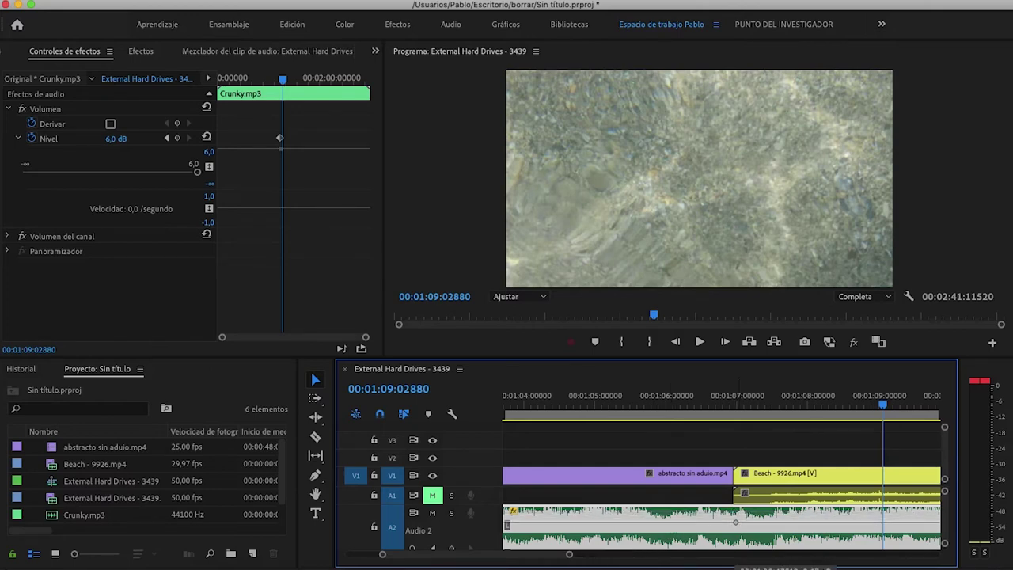
{"action": "left_click_drag", "start_coordinate": [736, 520], "coordinate": [737, 537]}
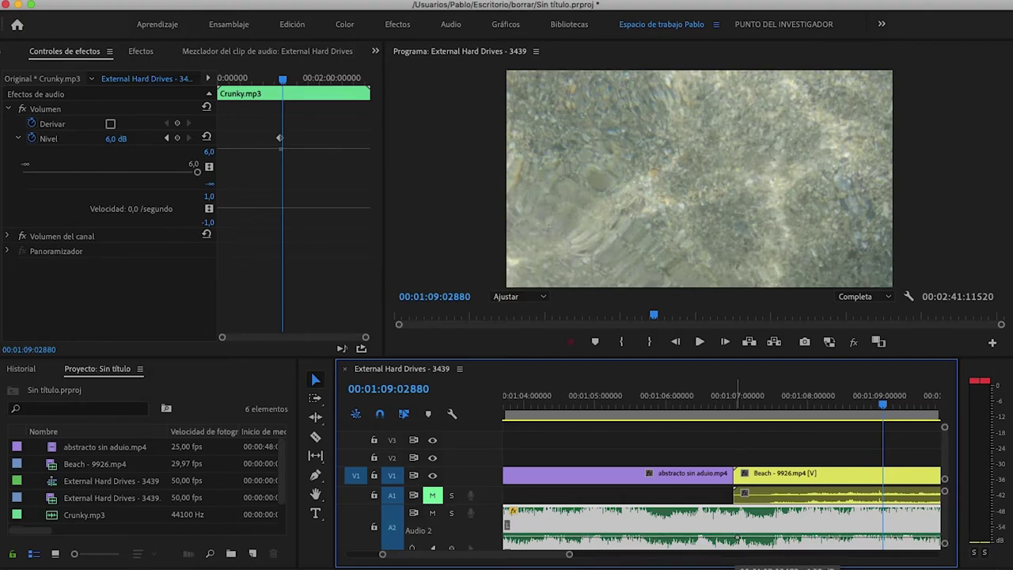
{"action": "key", "text": "space"}
{"action": "key", "text": "space"}
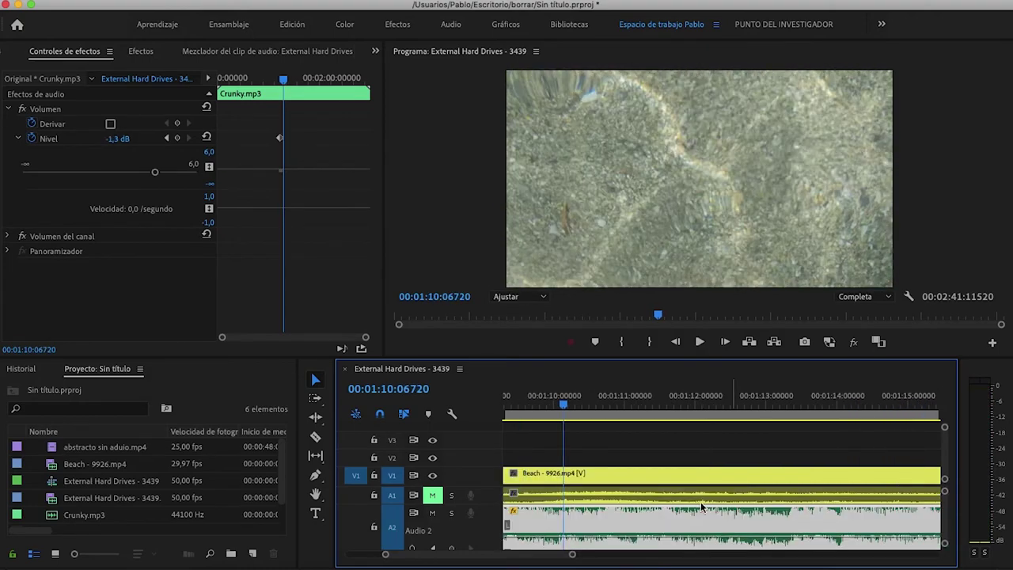
{"action": "key", "text": "space"}
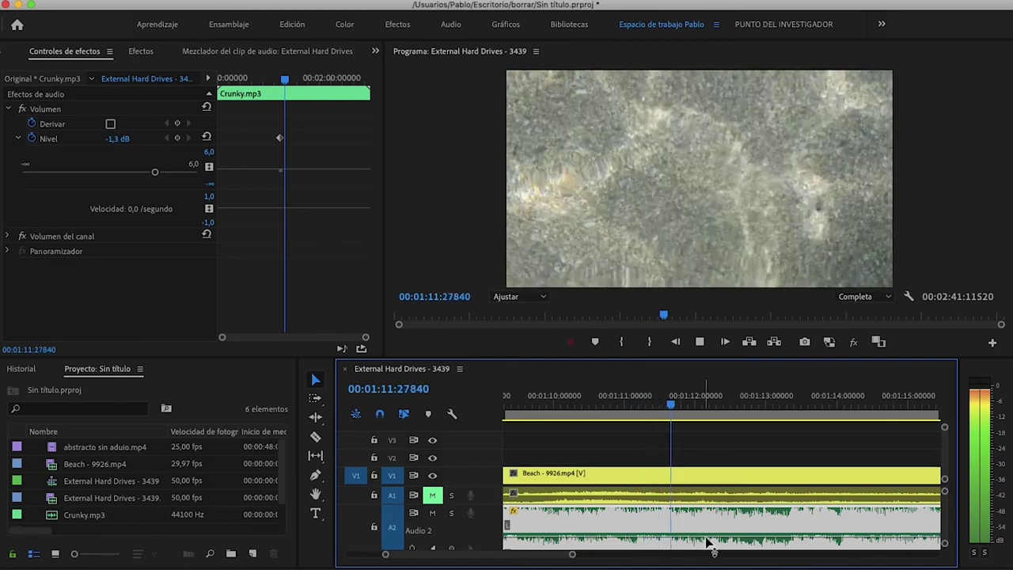
{"action": "key", "text": "space"}
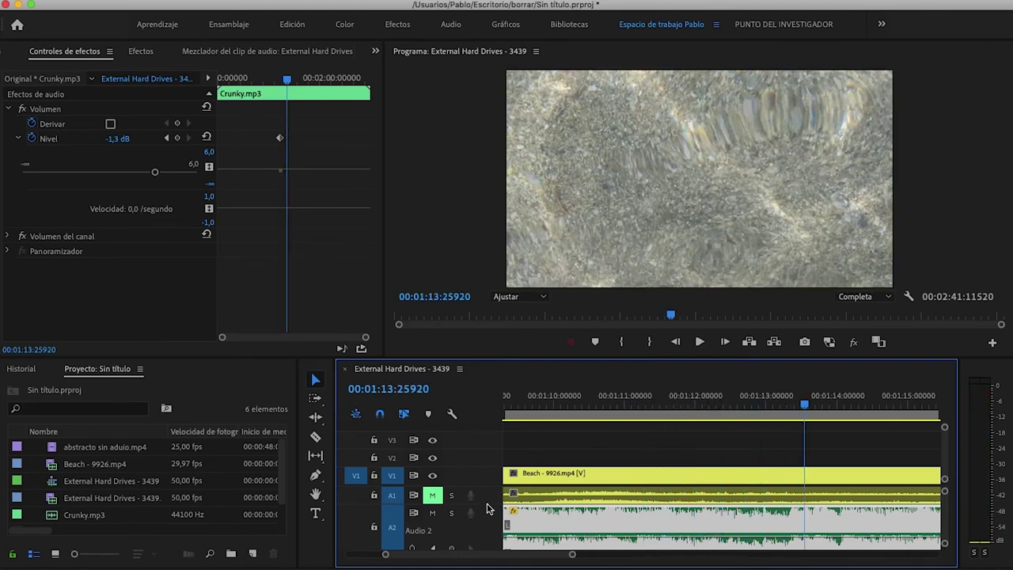
Try the music at about -10.7 dB, then raise it to about -3.9 dB.
{"action": "scroll", "coordinate": [488, 509], "scroll_direction": "down", "scroll_amount": 2}
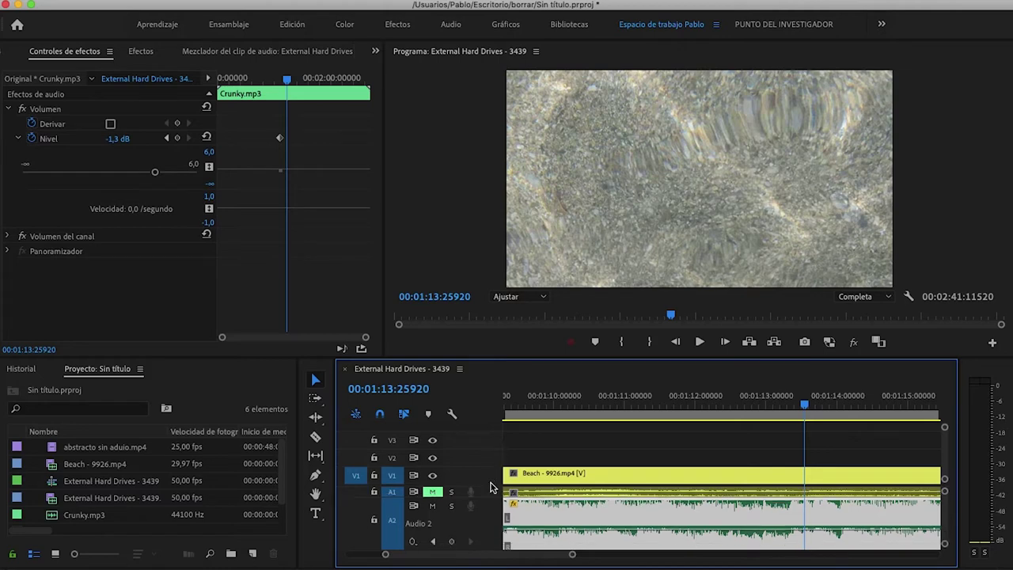
{"action": "scroll", "coordinate": [500, 447], "scroll_direction": "down", "scroll_amount": 5}
{"action": "scroll", "coordinate": [490, 509], "scroll_direction": "up", "scroll_amount": 3}
{"action": "left_click_drag", "start_coordinate": [796, 502], "coordinate": [796, 522]}
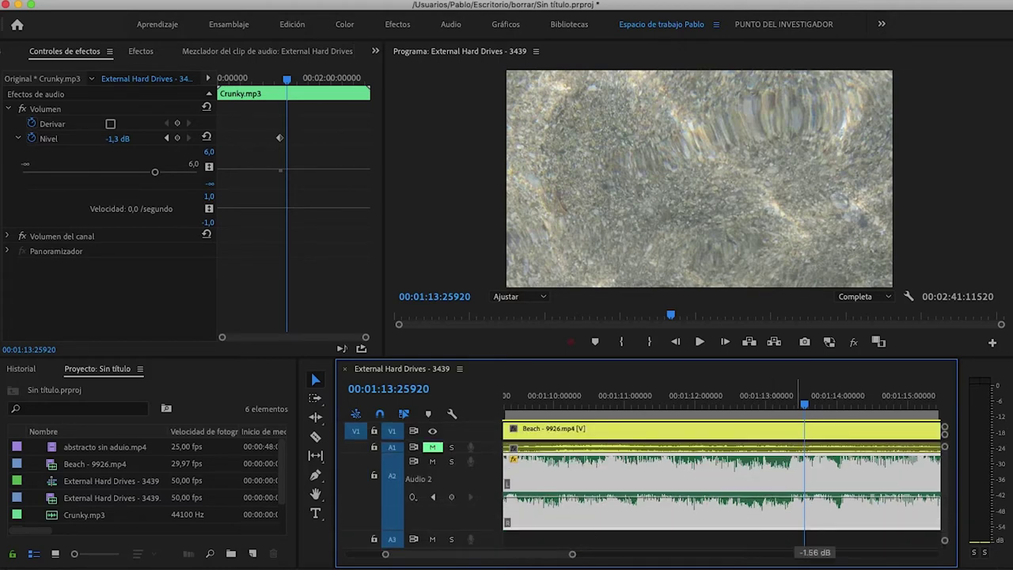
{"action": "key", "text": "space"}
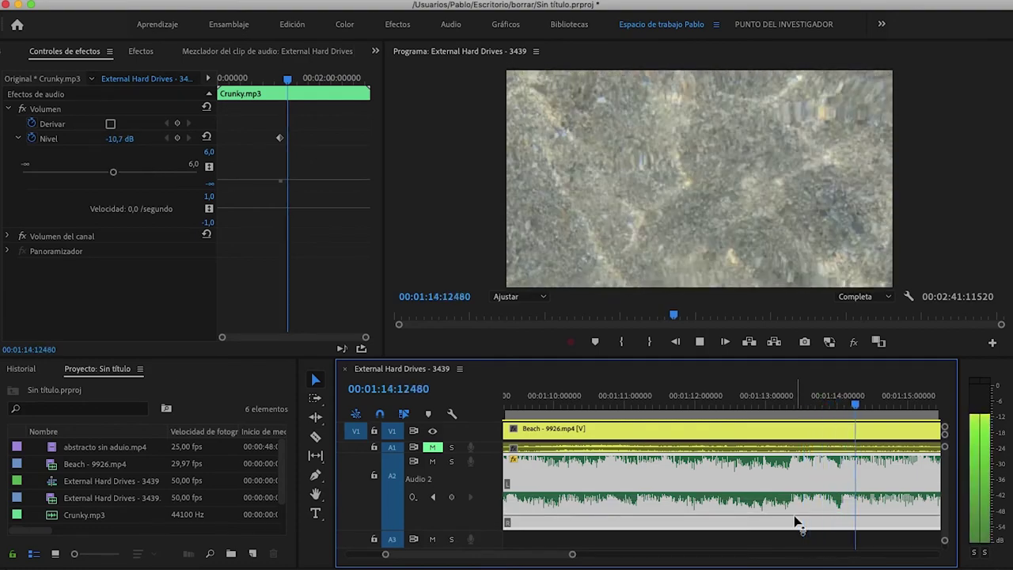
{"action": "key", "text": "space"}
{"action": "left_click_drag", "start_coordinate": [796, 522], "coordinate": [796, 505]}
{"action": "key", "text": "space"}
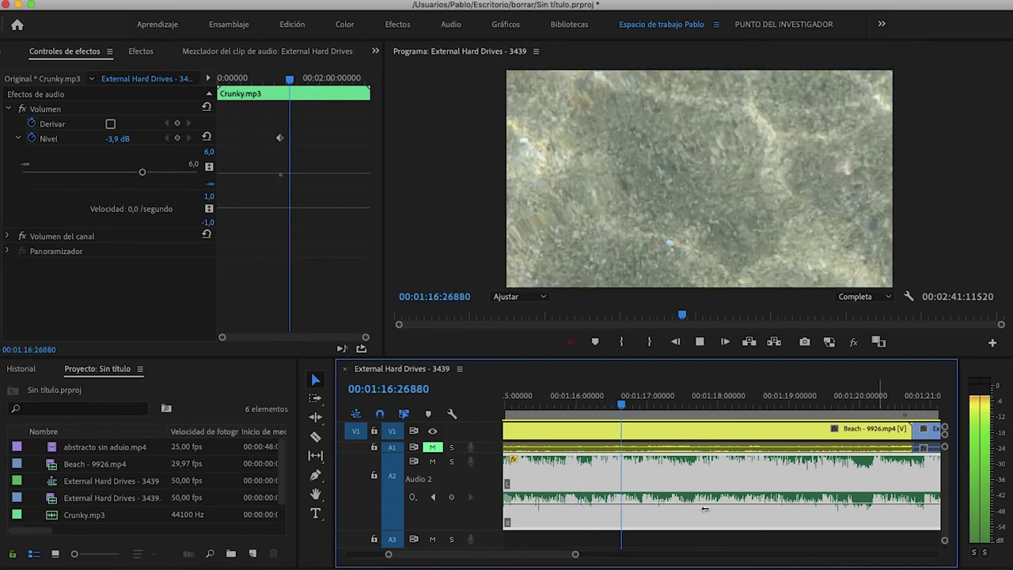
{"action": "key", "text": "space"}
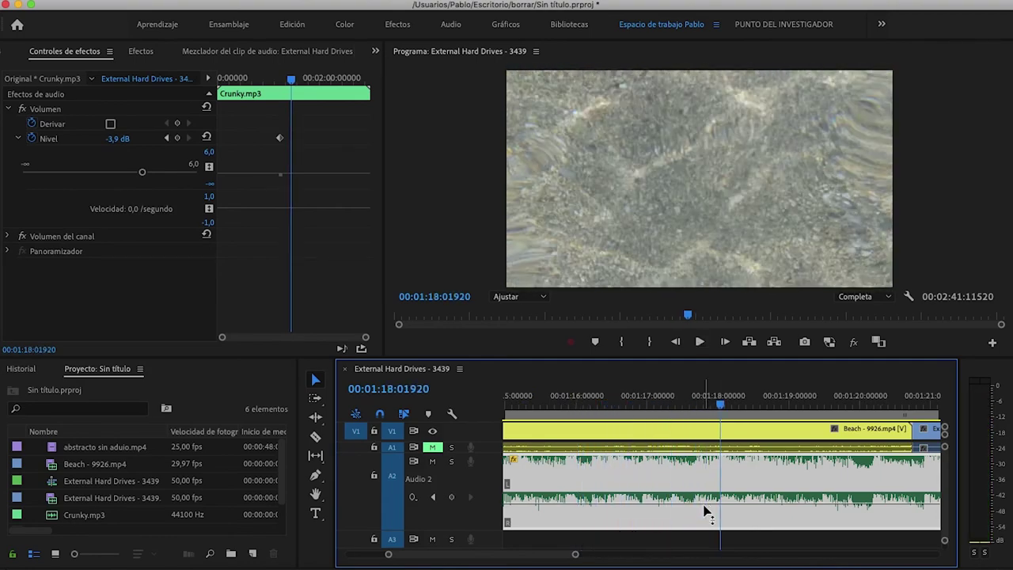
Settle the music level at -5.5 dB, then zoom out to the whole sequence from the start.
{"action": "left_click_drag", "start_coordinate": [707, 511], "coordinate": [708, 515]}
{"action": "key", "text": "space"}
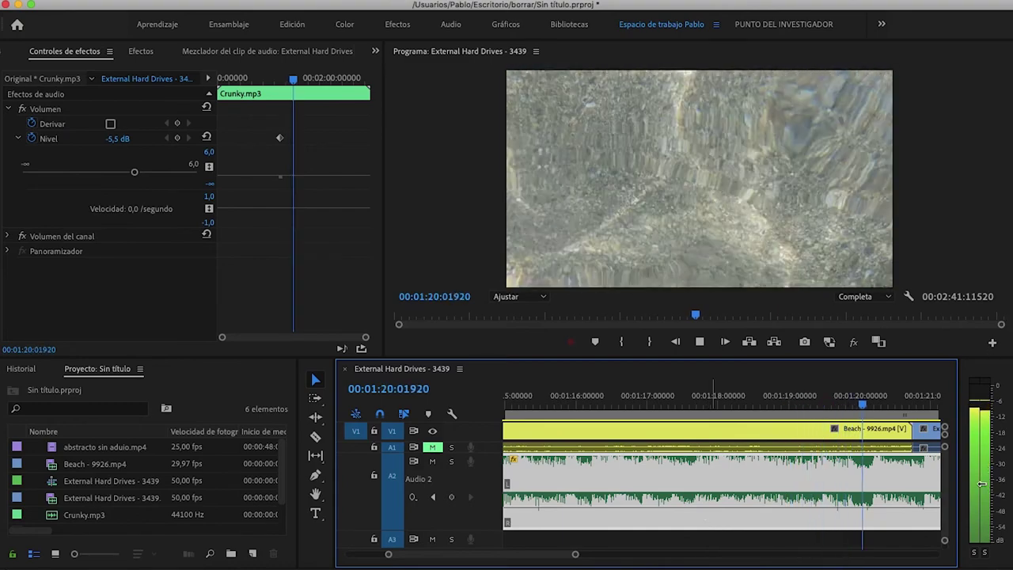
{"action": "key", "text": "space"}
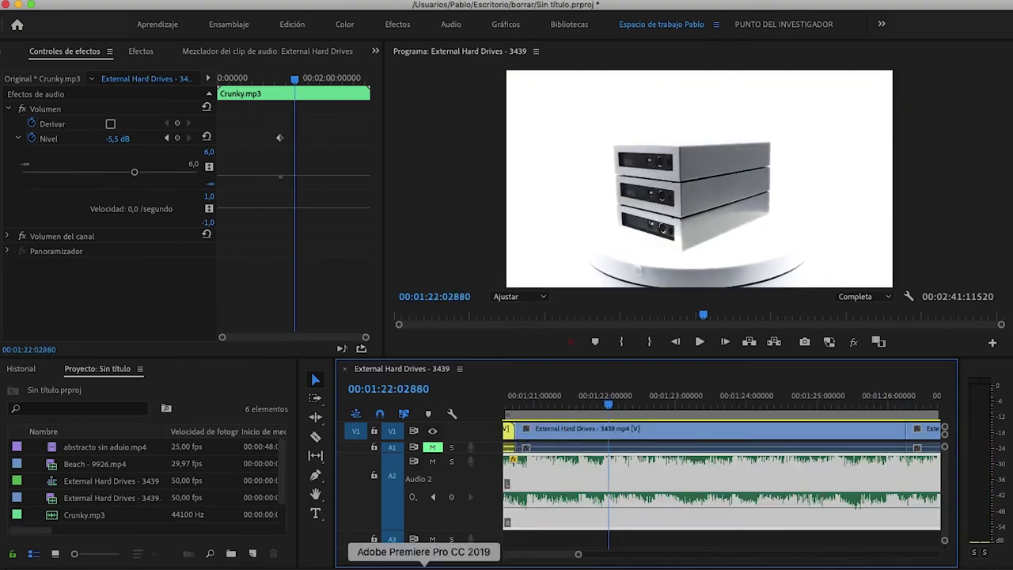
{"action": "key", "text": "minus"}
{"action": "key", "text": "shift+minus"}
{"action": "key", "text": "backslash"}
{"action": "key", "text": "Home"}
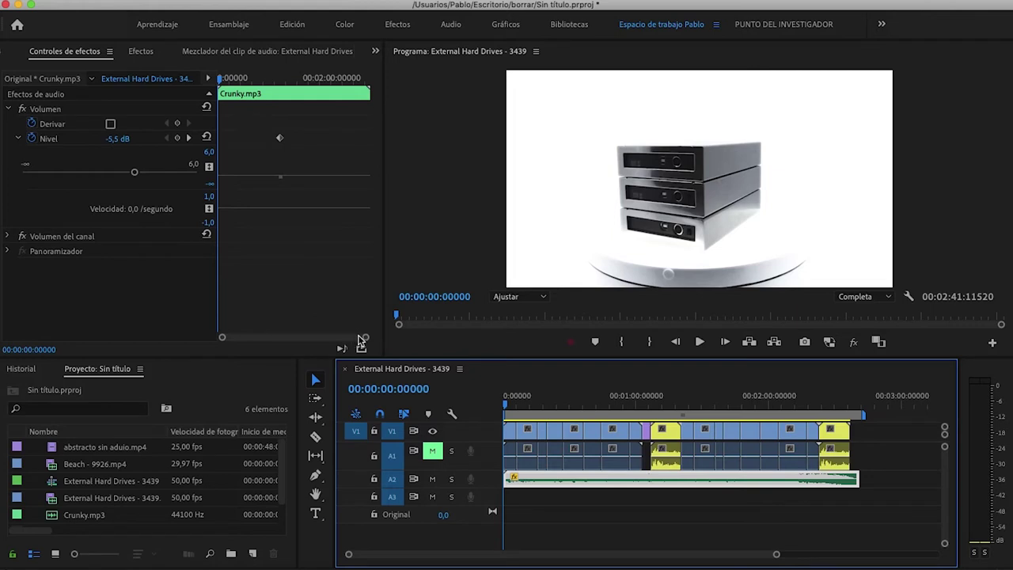
Enlarge the Audio 2 track to show the music waveform.
{"action": "left_click_drag", "start_coordinate": [366, 341], "coordinate": [336, 338]}
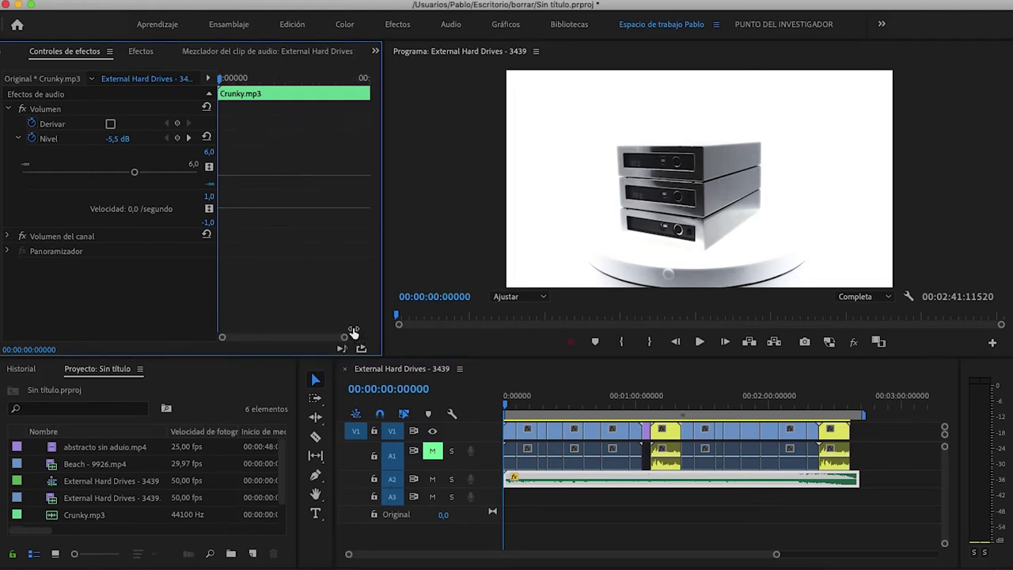
{"action": "left_click_drag", "start_coordinate": [336, 338], "coordinate": [365, 339]}
{"action": "left_click_drag", "start_coordinate": [466, 488], "coordinate": [463, 524]}
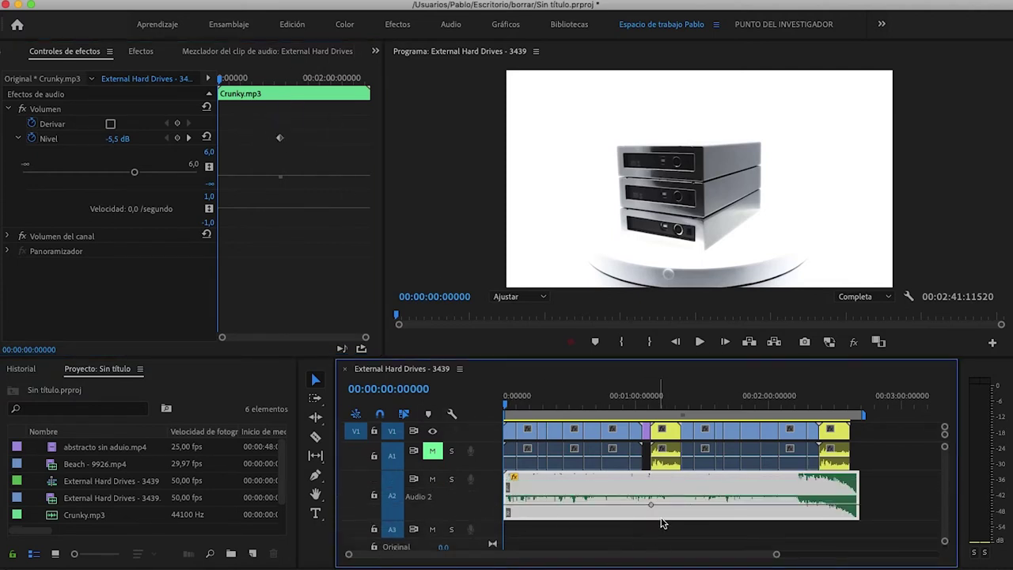
Move the Nivel keyframe from near 00:01:06 to the clip's start, undoing a stray drag.
{"action": "left_click_drag", "start_coordinate": [651, 504], "coordinate": [516, 502]}
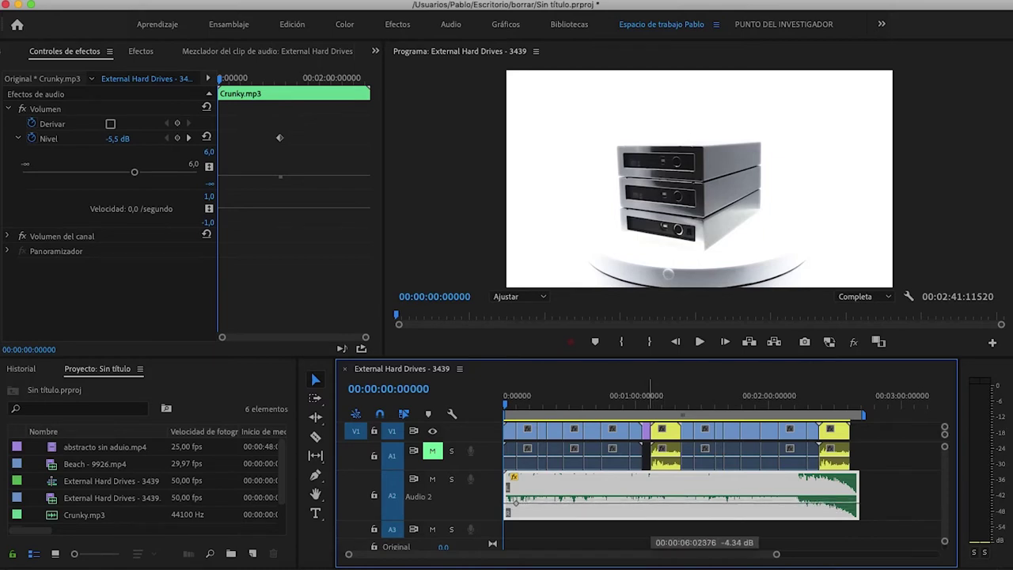
{"action": "left_click_drag", "start_coordinate": [516, 502], "coordinate": [514, 507]}
{"action": "key", "text": "z"}
{"action": "key", "text": "ctrl+z"}
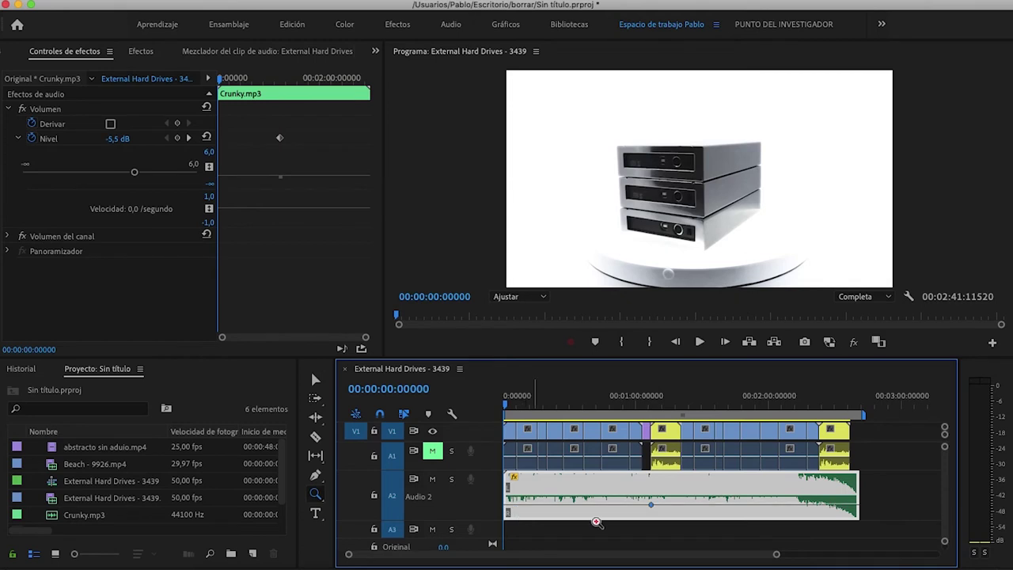
{"action": "left_click", "coordinate": [282, 139]}
{"action": "left_click_drag", "start_coordinate": [283, 141], "coordinate": [227, 146]}
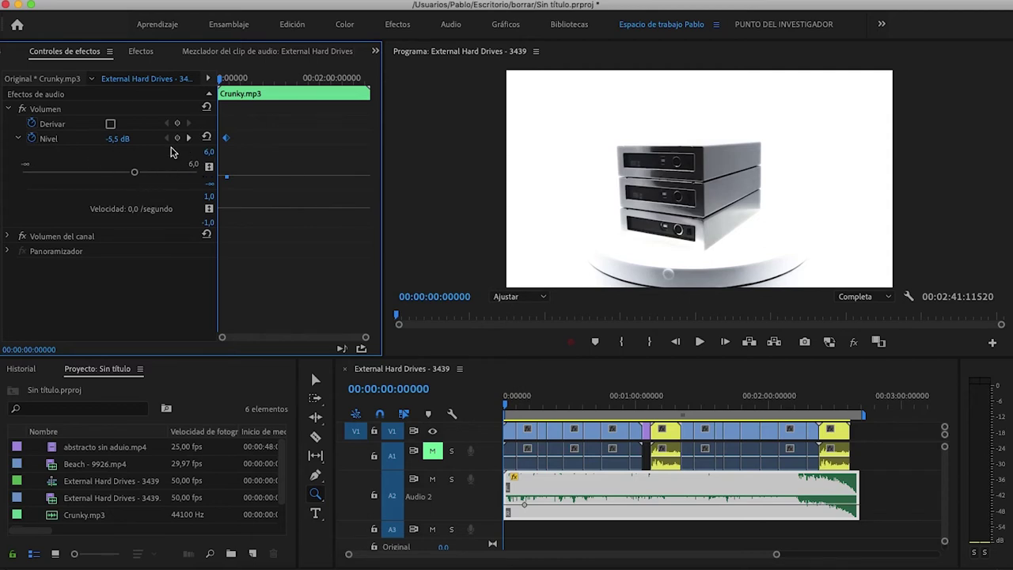
Add a -∞ Nivel keyframe at the start so the music fades in, then show Volumen del canal.
{"action": "left_click_drag", "start_coordinate": [133, 172], "coordinate": [2, 193]}
{"action": "key", "text": "space"}
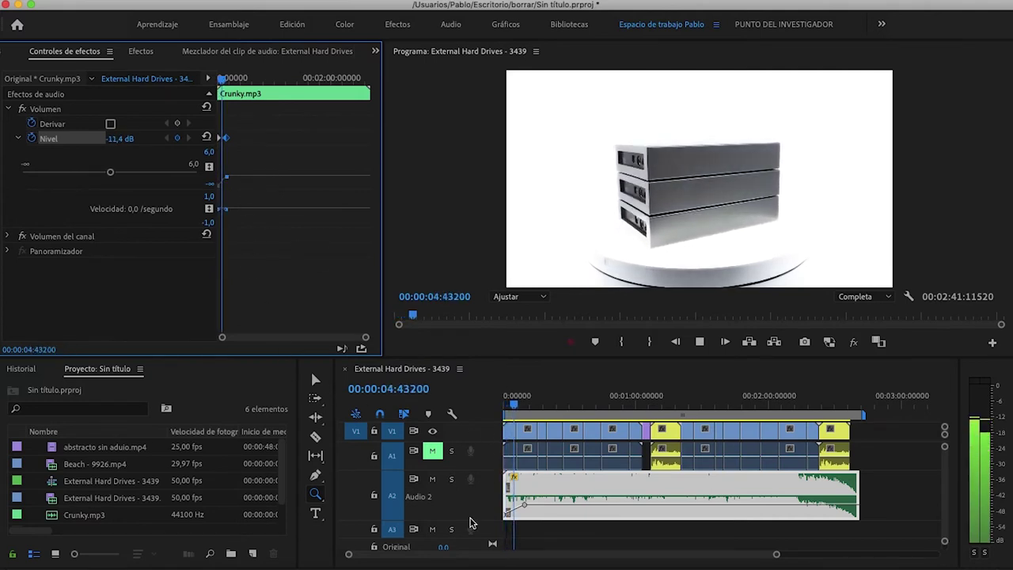
{"action": "key", "text": "space"}
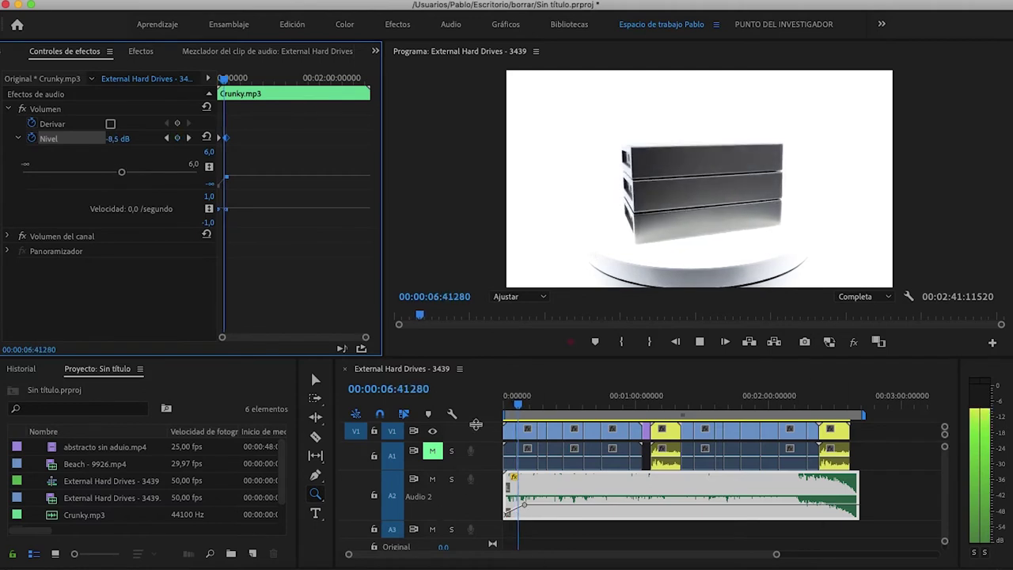
{"action": "mouse_move", "coordinate": [522, 415]}
{"action": "left_mouse_down"}
{"action": "mouse_move", "coordinate": [508, 409]}
{"action": "mouse_move", "coordinate": [524, 412]}
{"action": "left_mouse_up"}
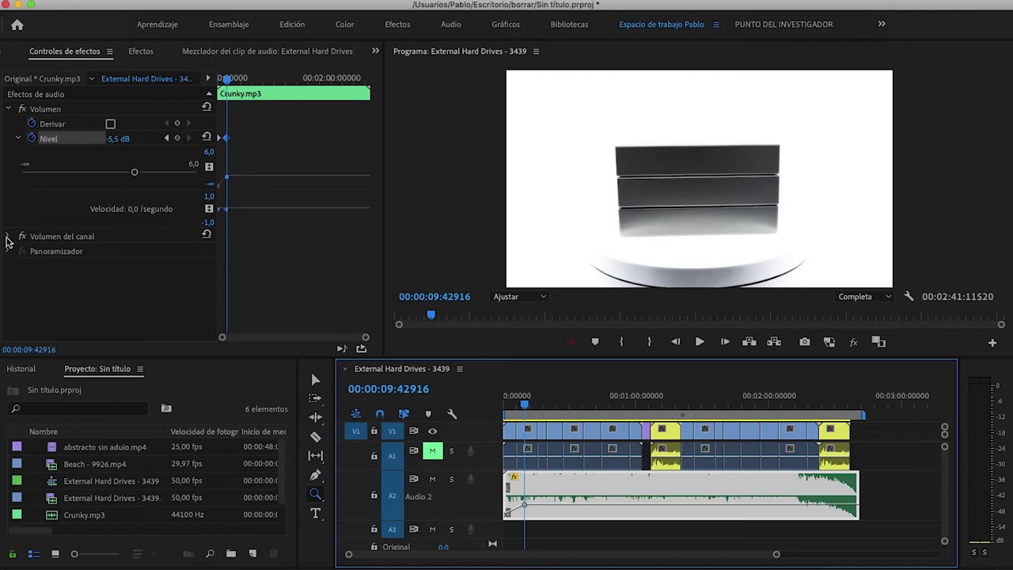
{"action": "left_click", "coordinate": [8, 110]}
{"action": "left_click", "coordinate": [8, 125]}
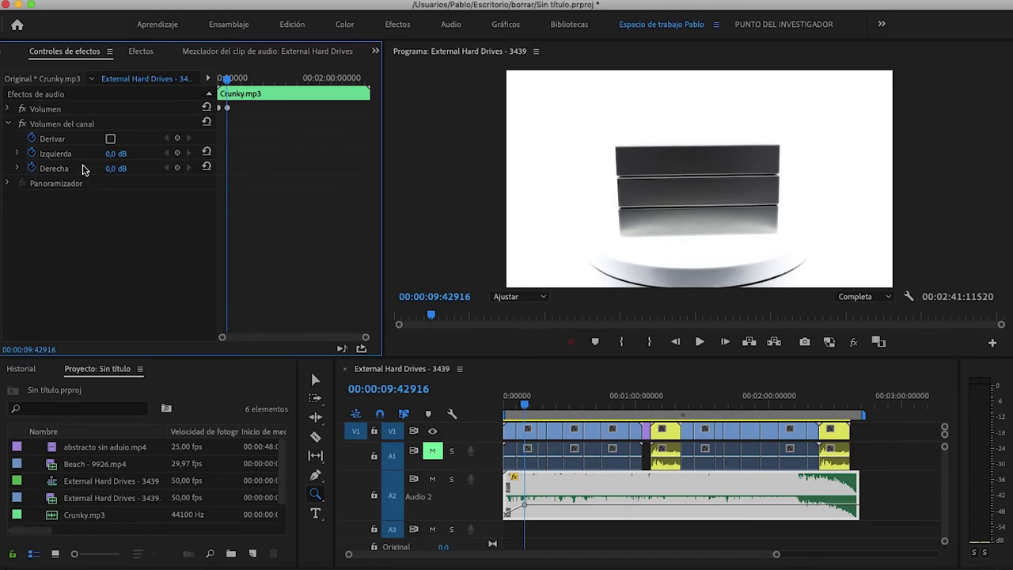
{"action": "left_click", "coordinate": [8, 183]}
{"action": "left_click", "coordinate": [18, 198]}
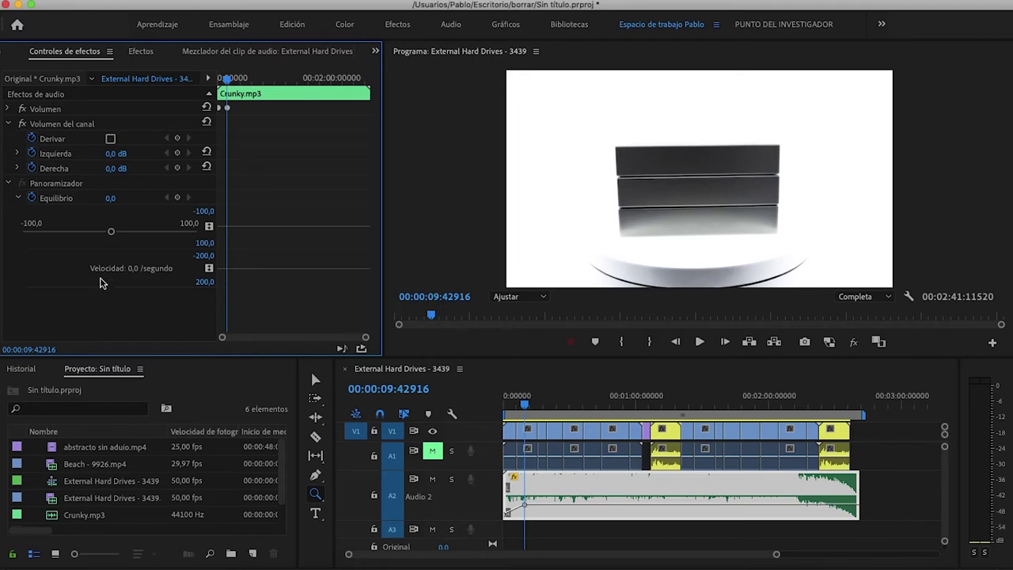
{"action": "left_click", "coordinate": [10, 184]}
{"action": "left_click", "coordinate": [9, 125]}
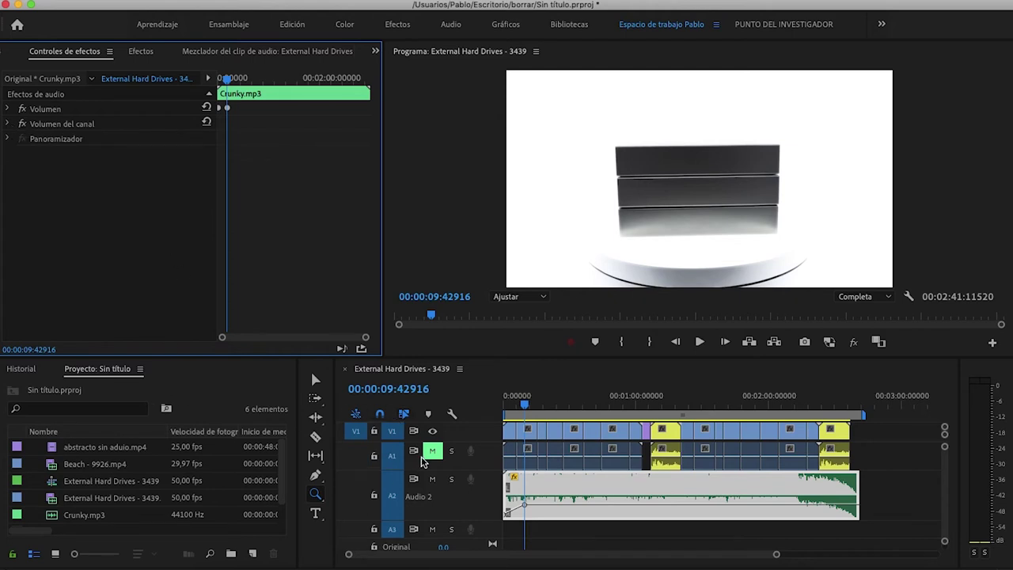
Mute the A2 music track and move the playhead to about 2:14.
{"action": "left_click", "coordinate": [432, 479]}
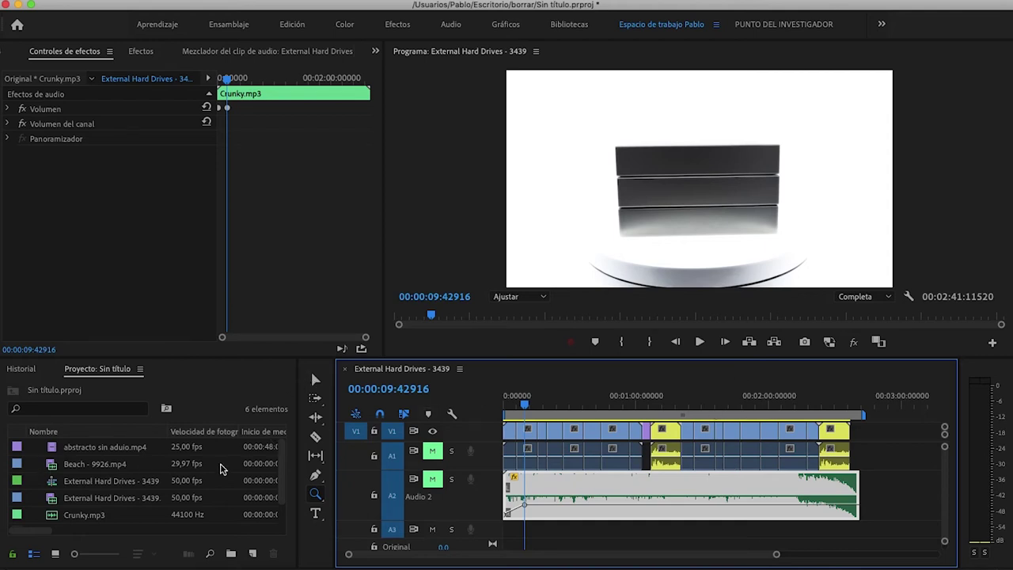
{"action": "mouse_move", "coordinate": [282, 472]}
{"action": "left_mouse_down"}
{"action": "mouse_move", "coordinate": [282, 494]}
{"action": "mouse_move", "coordinate": [292, 445]}
{"action": "left_mouse_up"}
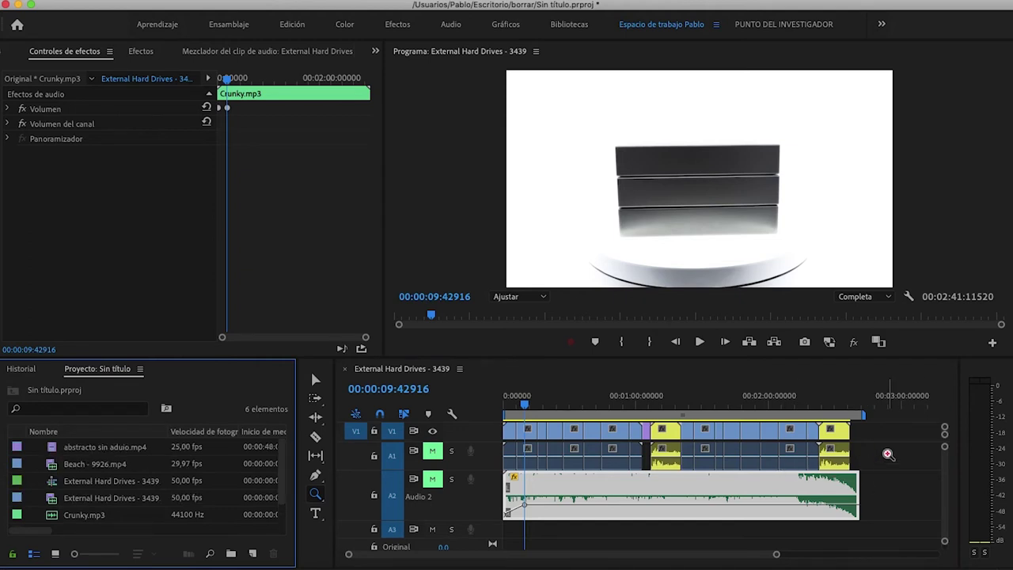
{"action": "left_click", "coordinate": [892, 407]}
{"action": "left_click", "coordinate": [801, 407]}
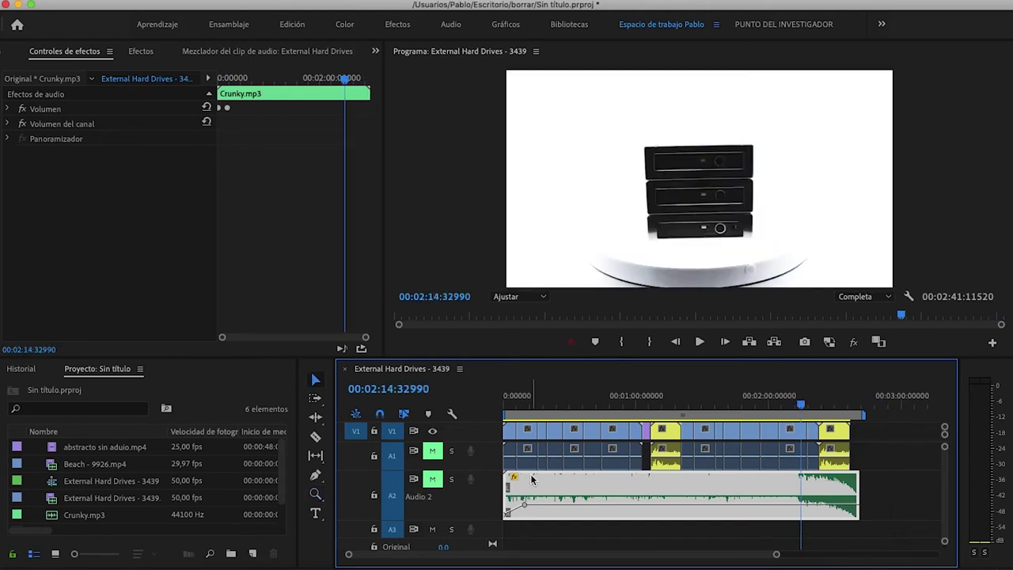
Pan Audio 2 fully right to 100 in the Audio Clip Mixer.
{"action": "left_click", "coordinate": [147, 52]}
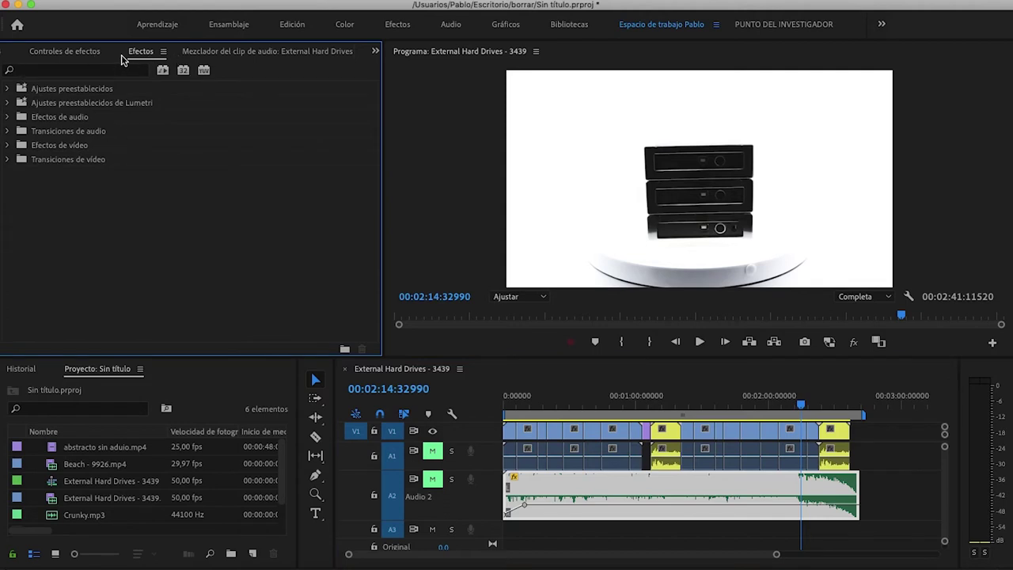
{"action": "left_click", "coordinate": [196, 54]}
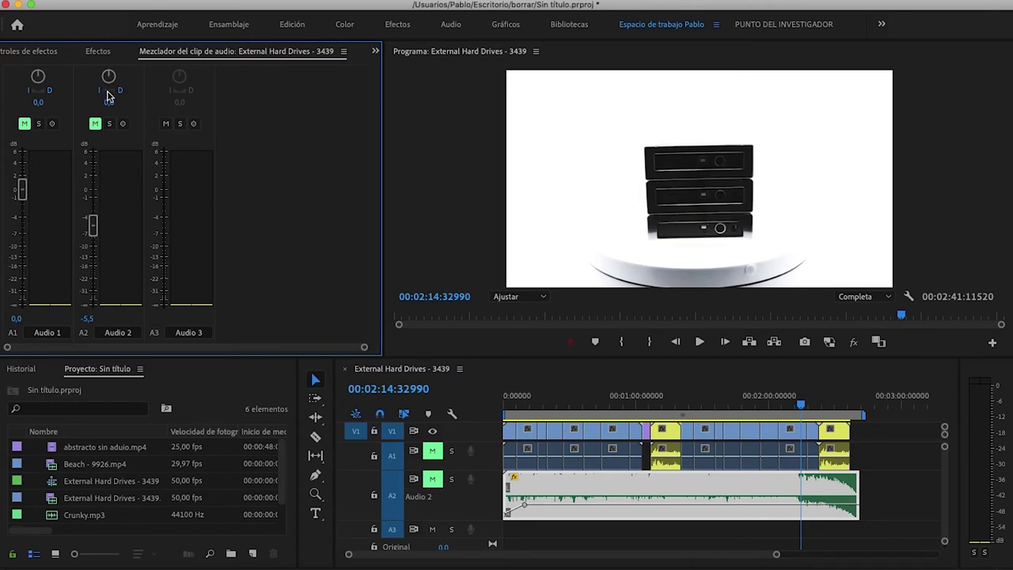
{"action": "left_click_drag", "start_coordinate": [109, 101], "coordinate": [714, 97]}
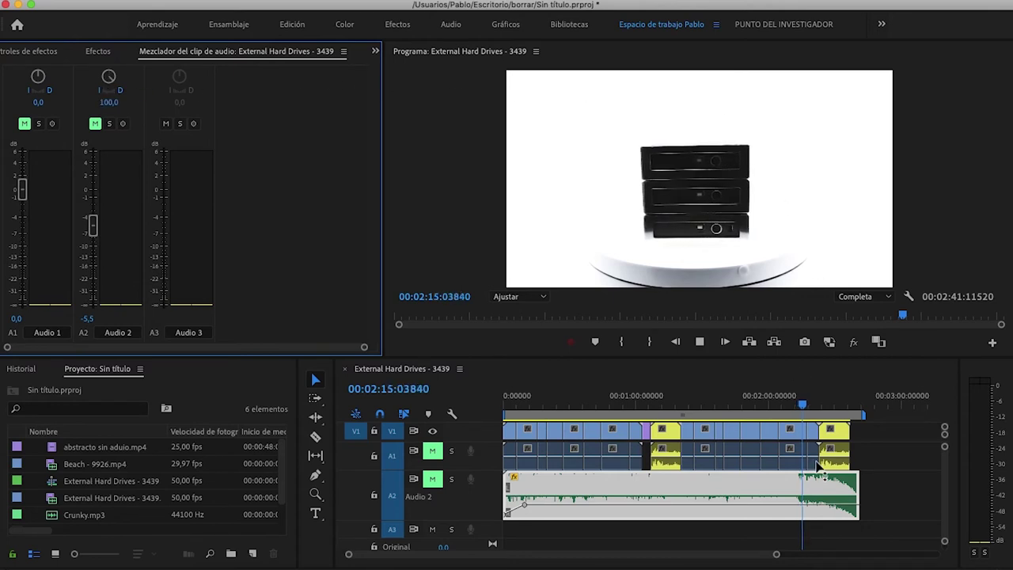
Unmute A2, play back the panned music, and return to Crunky.mp3's Effect Controls.
{"action": "left_click", "coordinate": [748, 404]}
{"action": "left_click", "coordinate": [432, 478]}
{"action": "key", "text": "space"}
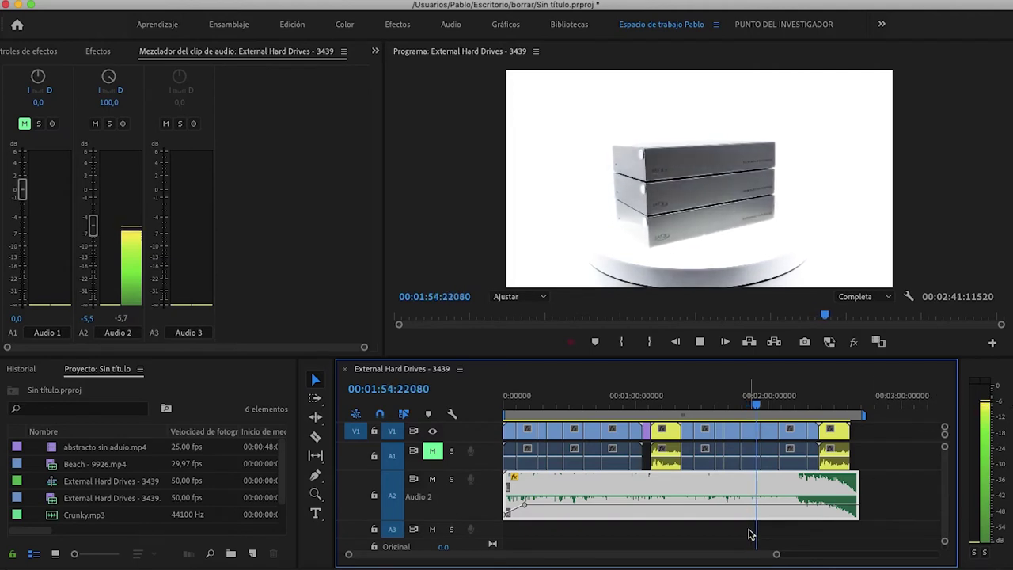
{"action": "key", "text": "space"}
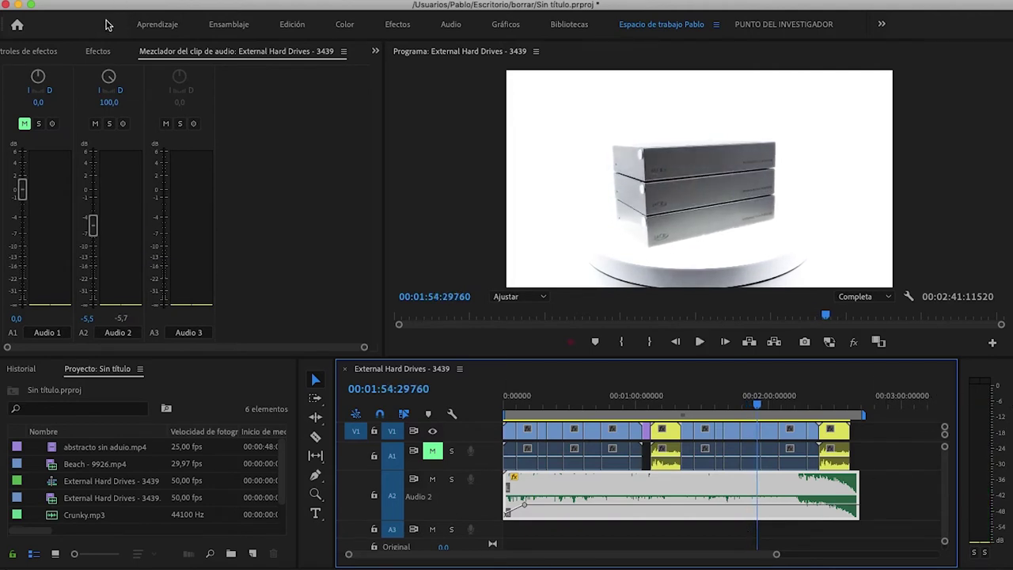
{"action": "left_click", "coordinate": [28, 52]}
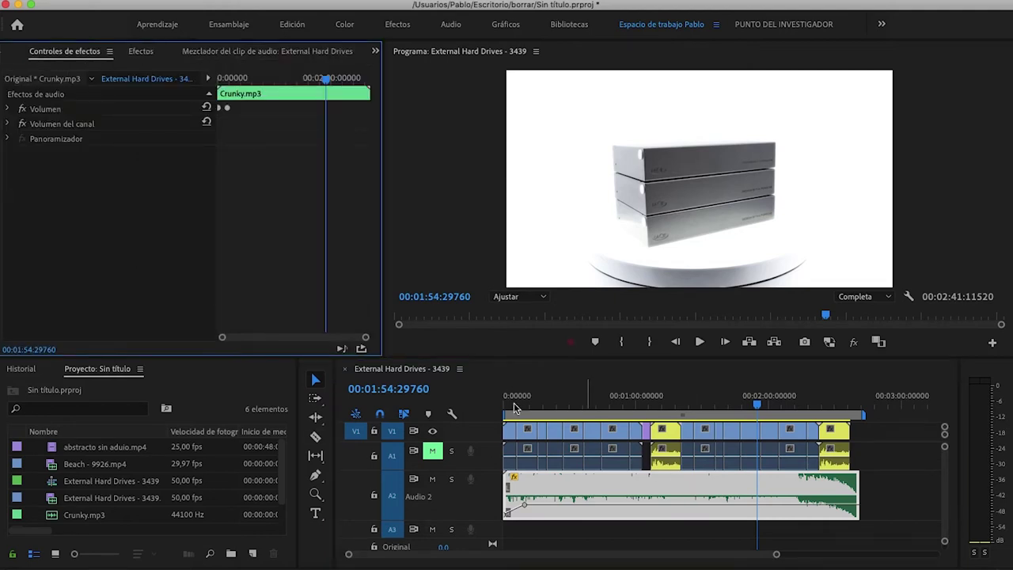
Apply Rellenar izquierda con derecha to the Audio 2 clip and play from the beach section.
{"action": "left_click_drag", "start_coordinate": [752, 405], "coordinate": [678, 405]}
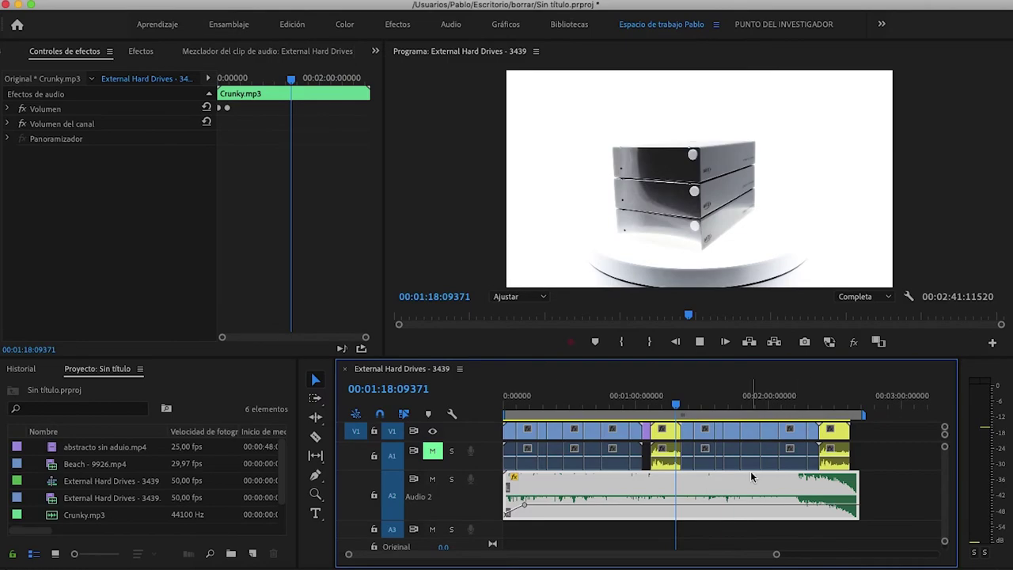
{"action": "key", "text": "space"}
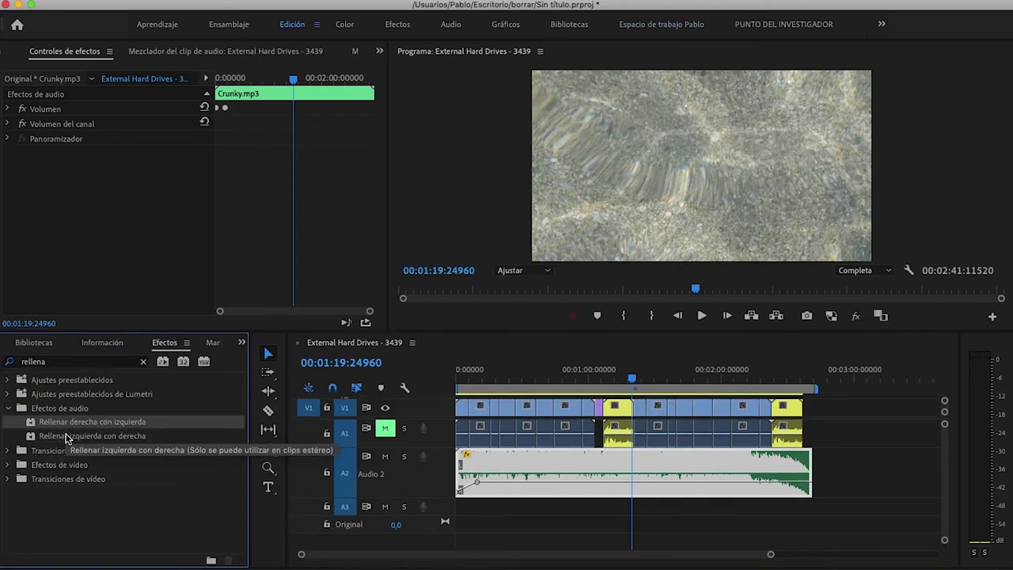
{"action": "left_click", "coordinate": [68, 436]}
{"action": "left_click_drag", "start_coordinate": [68, 436], "coordinate": [721, 467]}
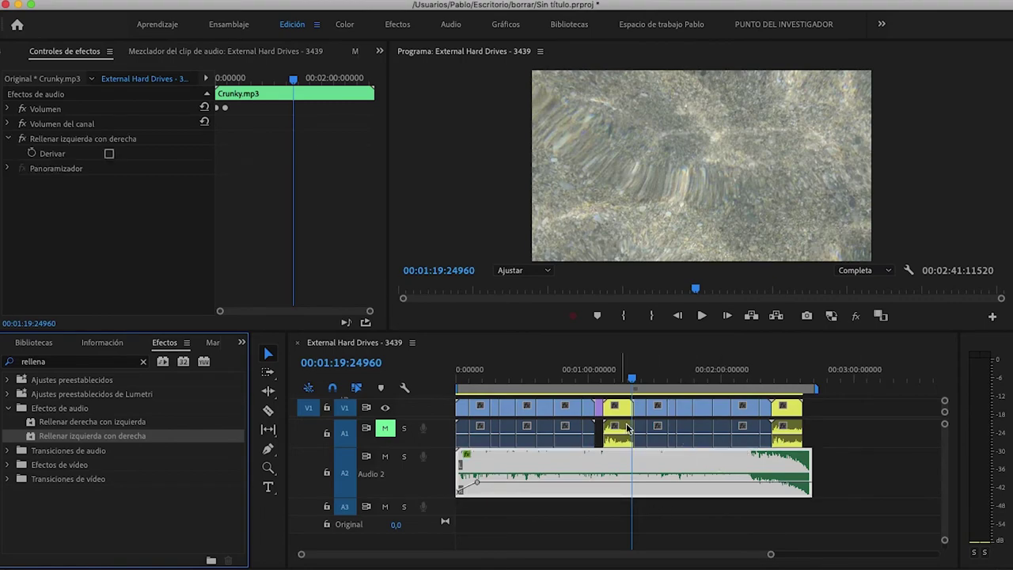
{"action": "key", "text": "space"}
{"action": "key", "text": "space"}
{"action": "left_click", "coordinate": [836, 446]}
Play back with Secuencia anidada 03 selected, then deselect all clips.
{"action": "left_click", "coordinate": [554, 473]}
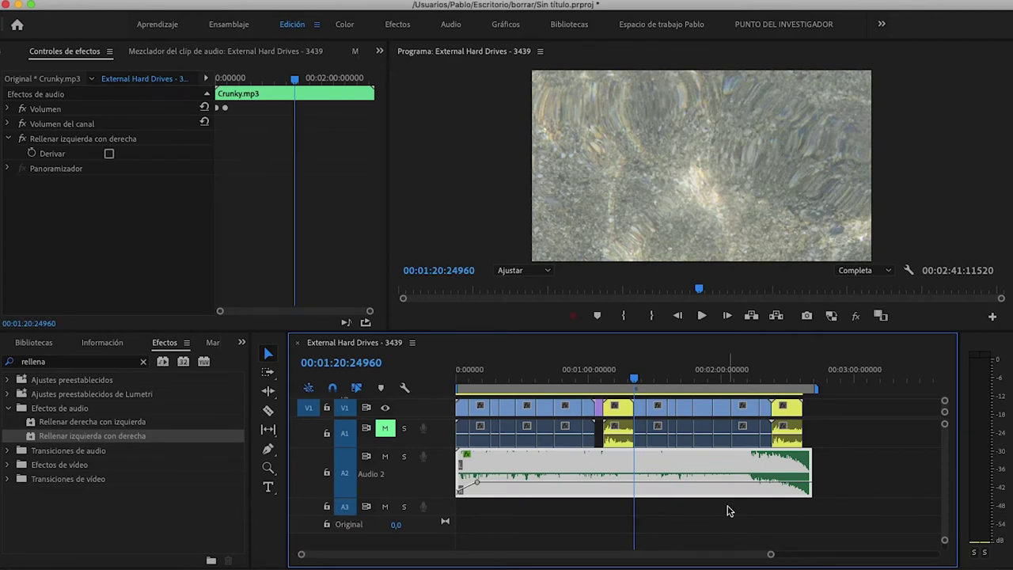
{"action": "left_click", "coordinate": [730, 502]}
{"action": "key", "text": "space"}
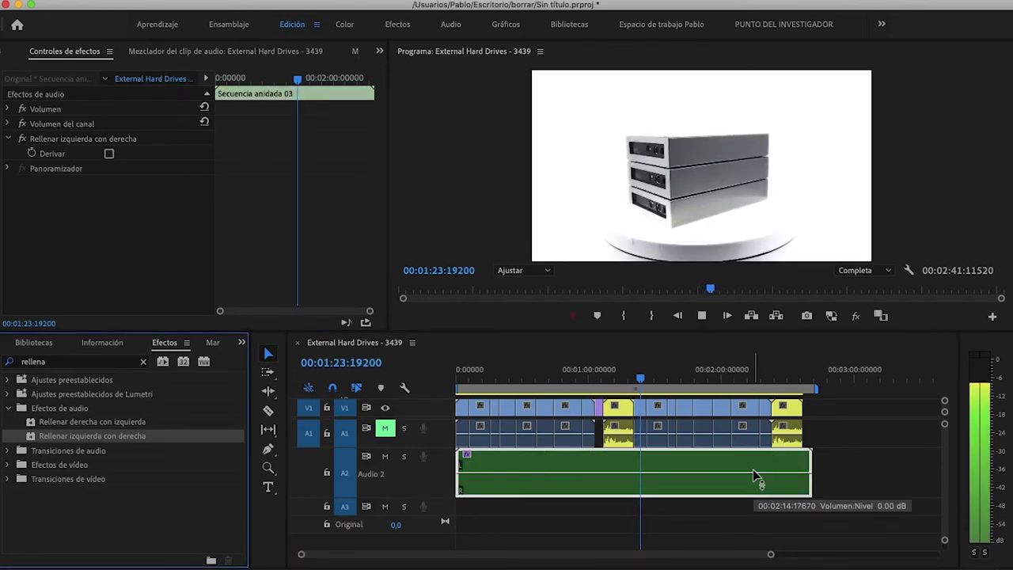
{"action": "key", "text": "space"}
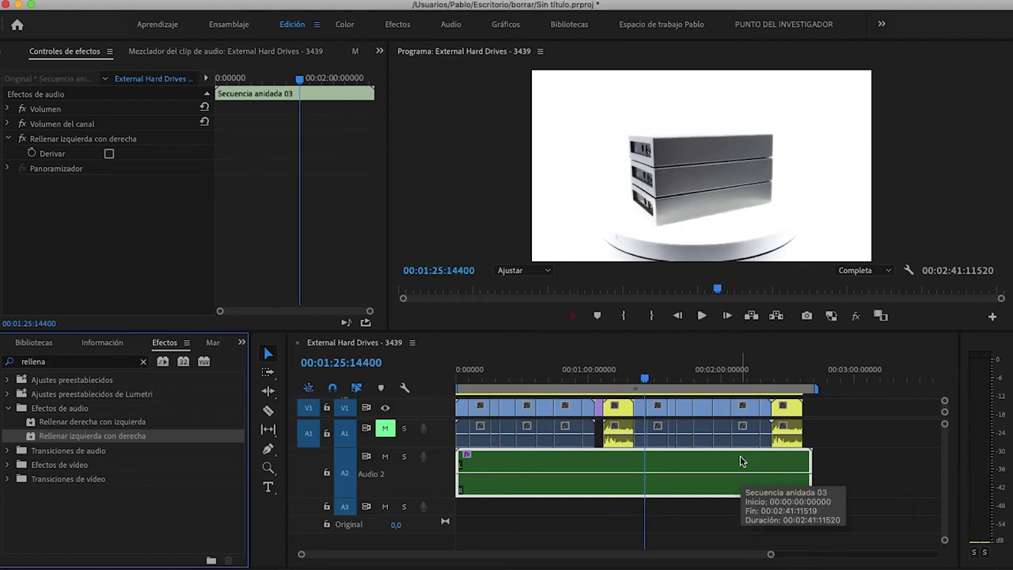
{"action": "key", "text": "super+shift+a"}
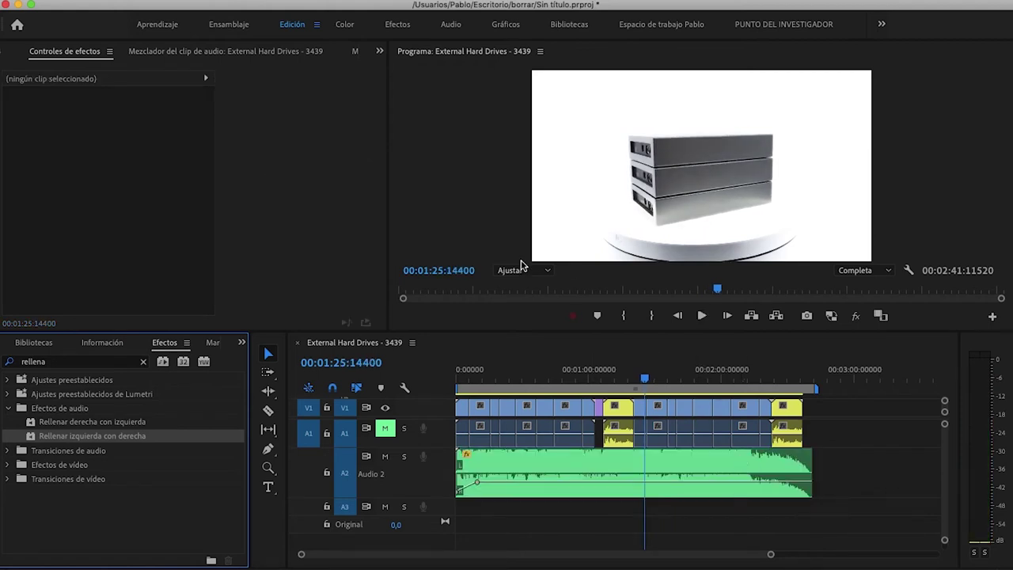
{"action": "left_click", "coordinate": [658, 25]}
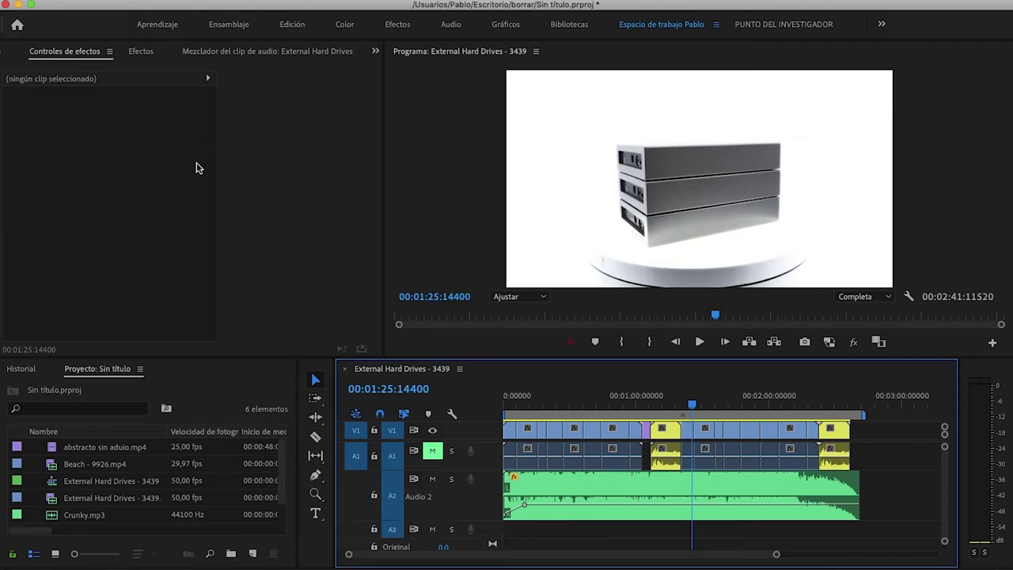
Select the Crunky.mp3 clip on Audio 2 and expand its Volumen effect at -5.5 dB.
{"action": "left_click", "coordinate": [754, 511]}
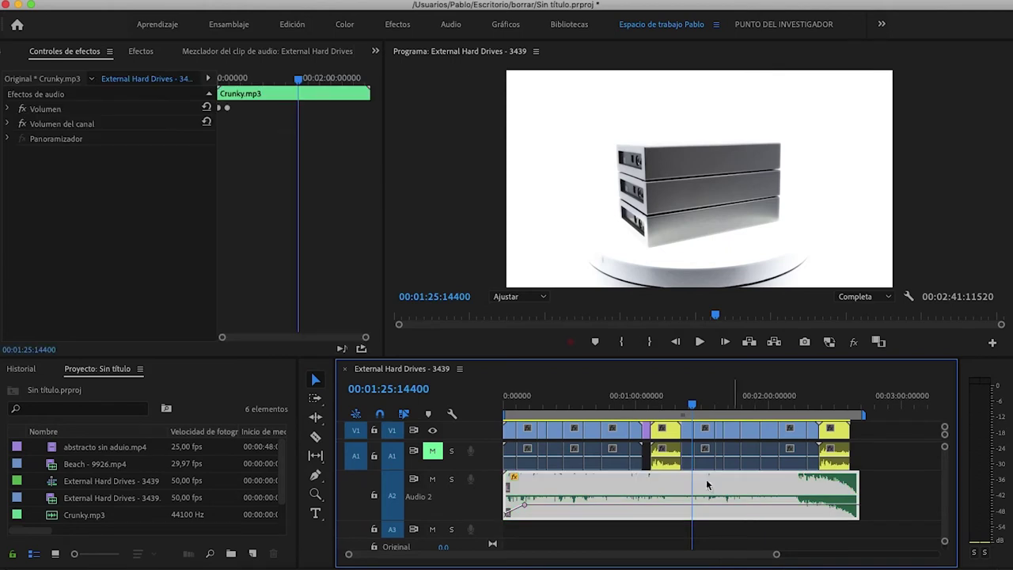
{"action": "left_click", "coordinate": [140, 52]}
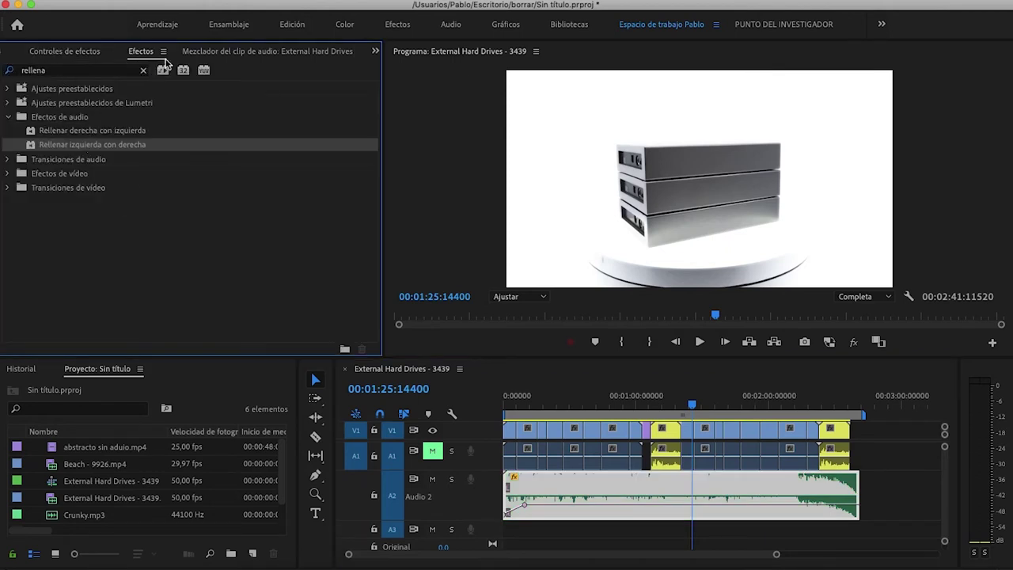
{"action": "left_click", "coordinate": [65, 54]}
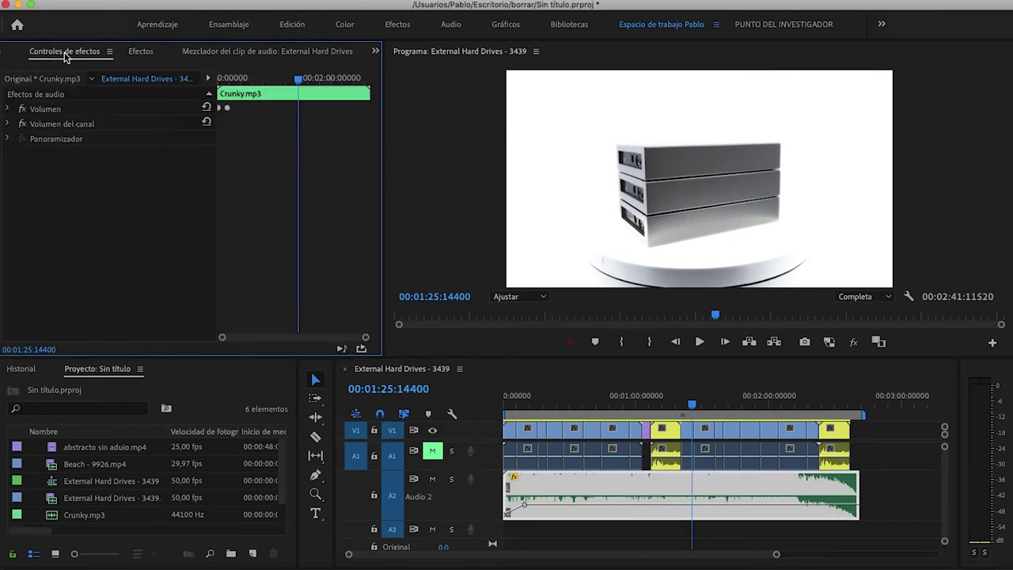
{"action": "left_click", "coordinate": [8, 108]}
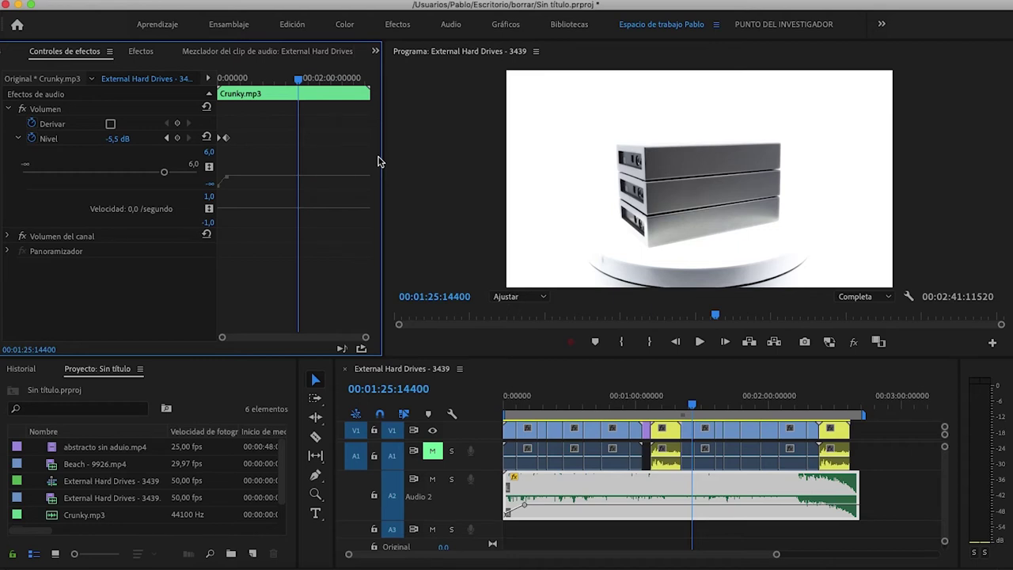
Set Gran ajuste de volumen to 6 dB in the Audio preferences.
{"action": "left_click", "coordinate": [102, 2]}
{"action": "mouse_move", "coordinate": [184, 32]}
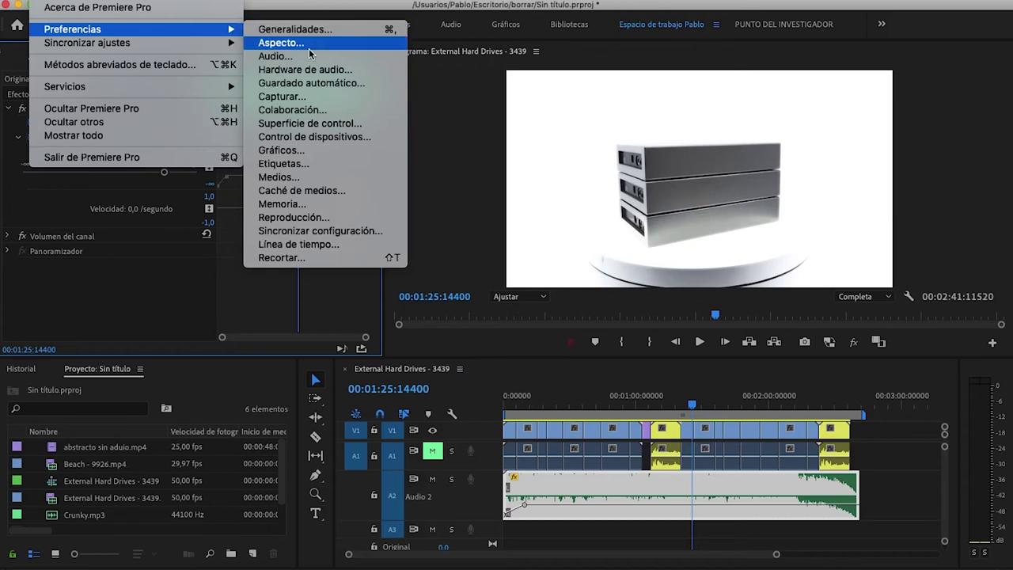
{"action": "left_click", "coordinate": [276, 56]}
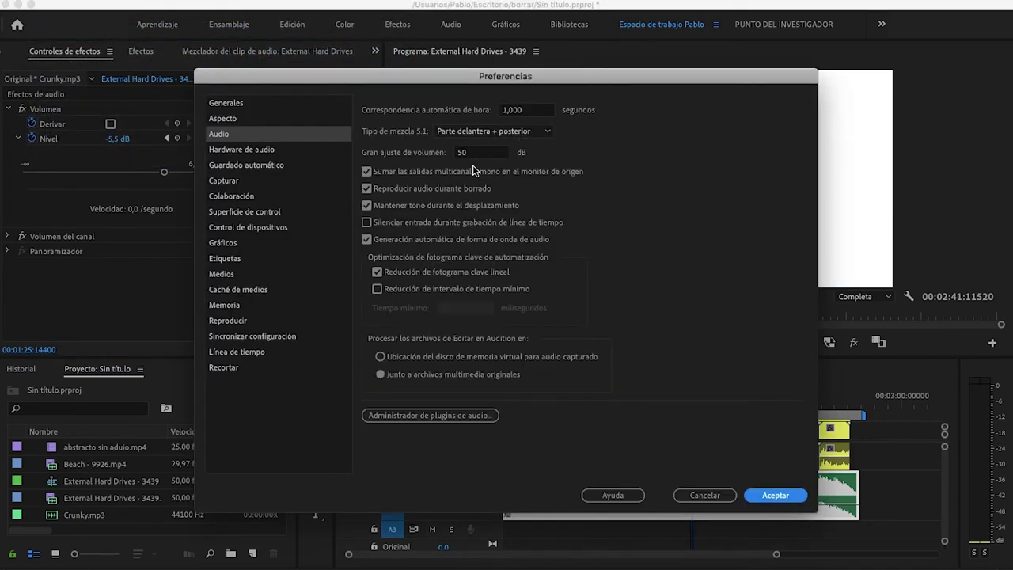
{"action": "left_click", "coordinate": [483, 153]}
{"action": "key", "text": "Return"}
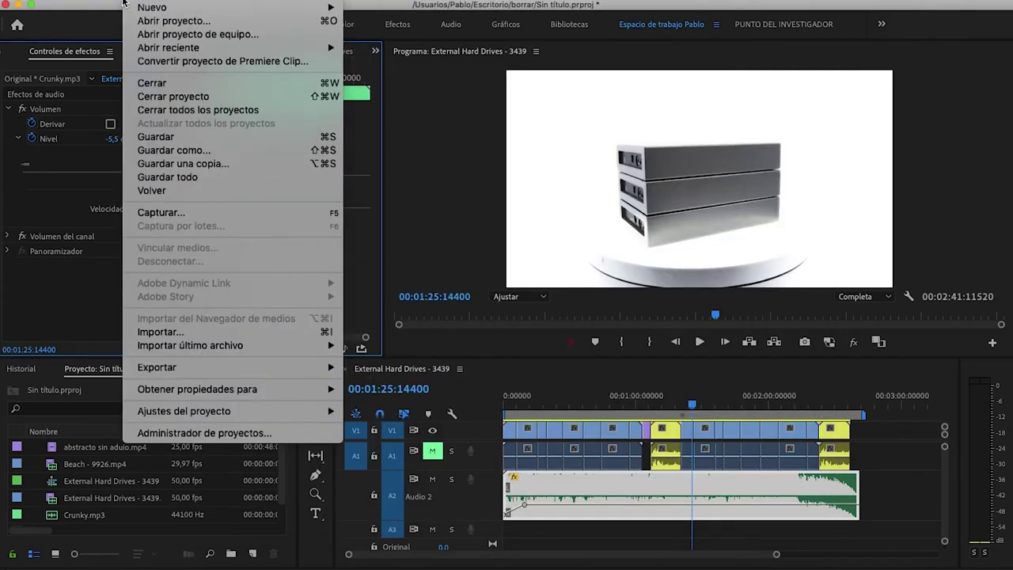
Reopen preferences to confirm the value of 6, then close with Cancelar.
{"action": "key", "text": "super+comma"}
{"action": "left_click", "coordinate": [473, 155]}
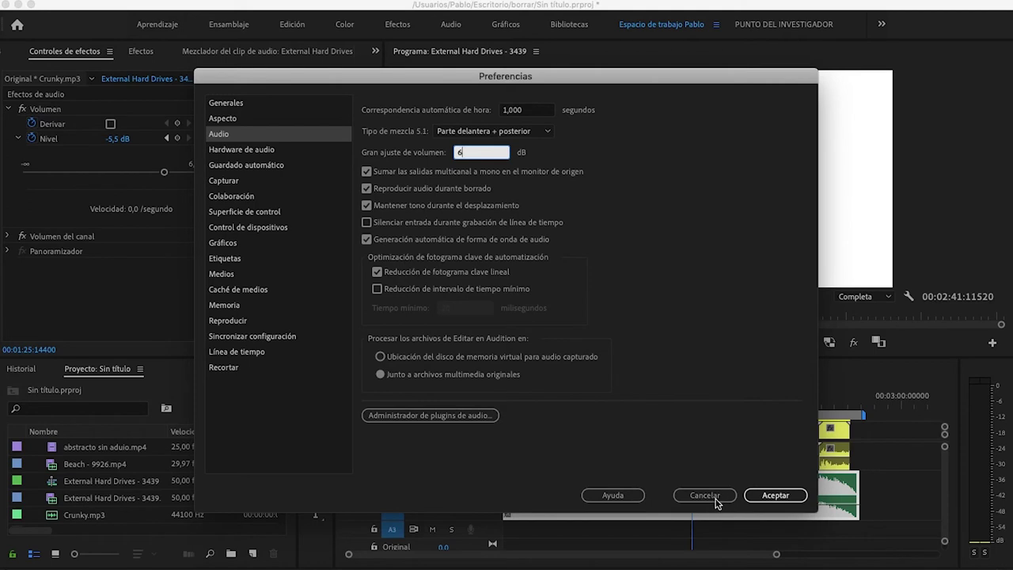
{"action": "left_click", "coordinate": [686, 498]}
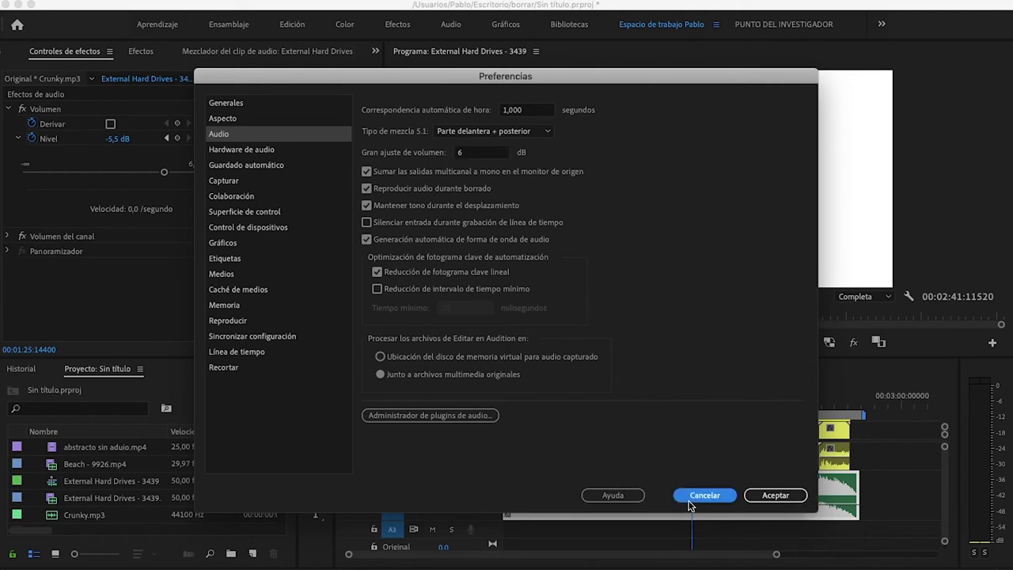
Pull the Audio 2 music volume down to -51,2 dB, then nest the clip as Secuencia anidada 04.
{"action": "mouse_move", "coordinate": [761, 505]}
{"action": "left_mouse_down"}
{"action": "mouse_move", "coordinate": [773, 519]}
{"action": "mouse_move", "coordinate": [756, 522]}
{"action": "left_mouse_up"}
{"action": "key", "text": "space"}
{"action": "right_click", "coordinate": [757, 526]}
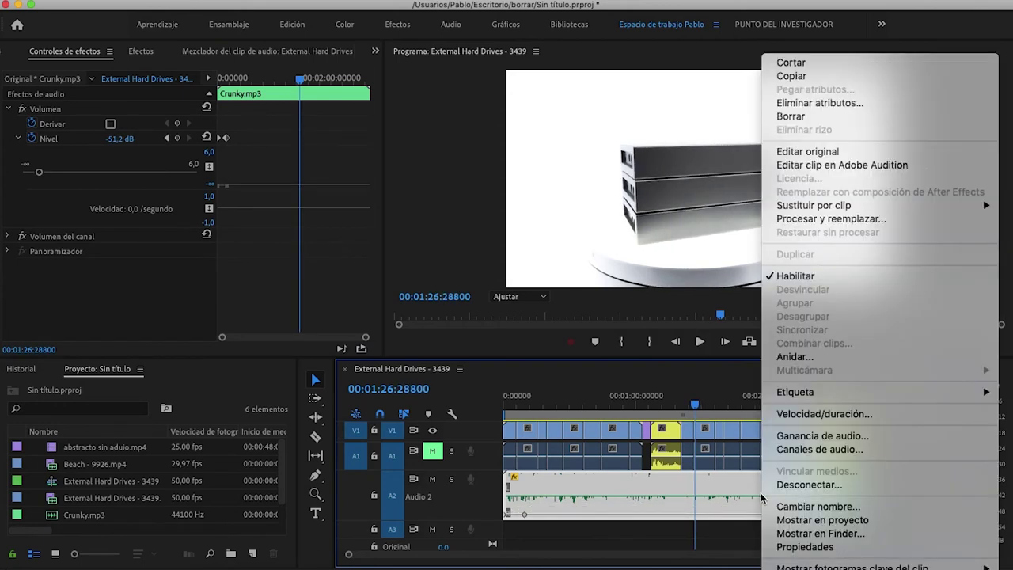
{"action": "left_click", "coordinate": [795, 357]}
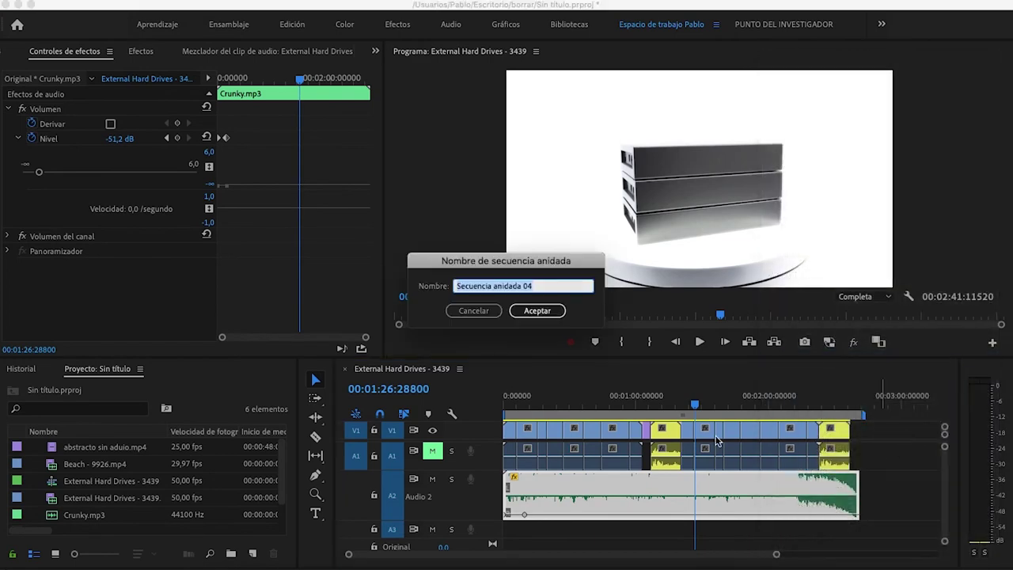
{"action": "left_click", "coordinate": [537, 314]}
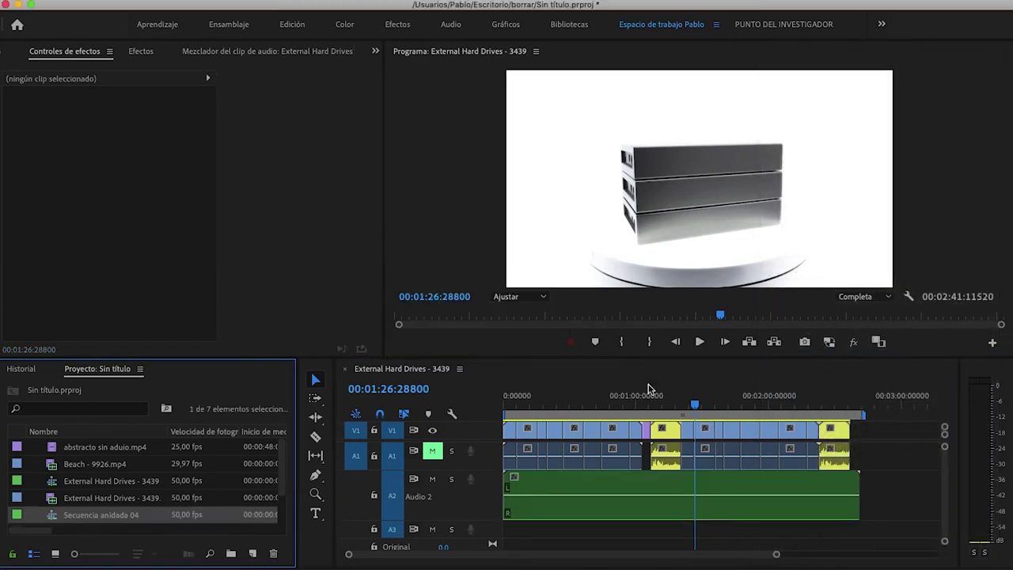
Select the nested music clip and listen to it from further into the sequence.
{"action": "left_click", "coordinate": [734, 490]}
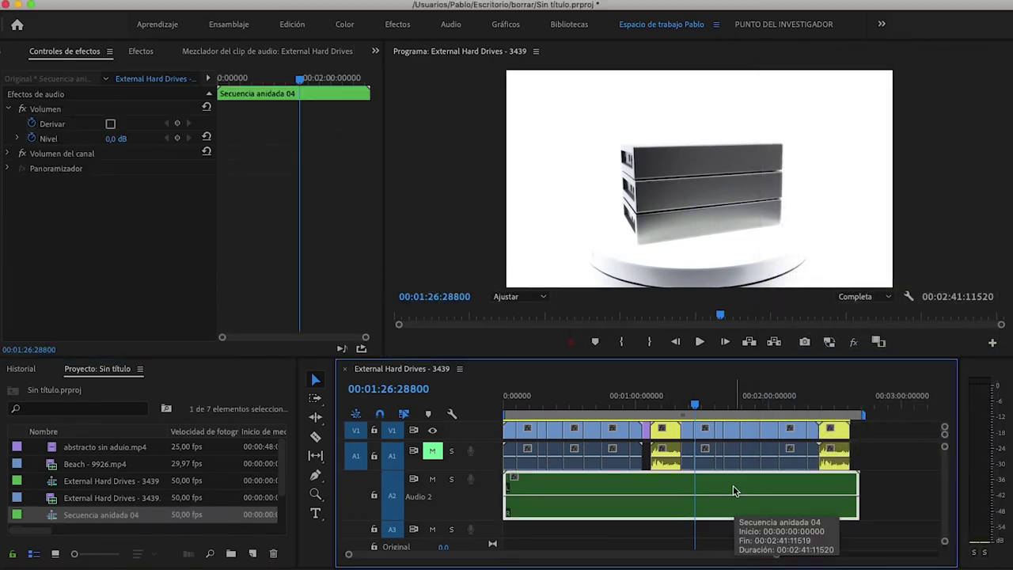
{"action": "left_click_drag", "start_coordinate": [696, 405], "coordinate": [704, 413]}
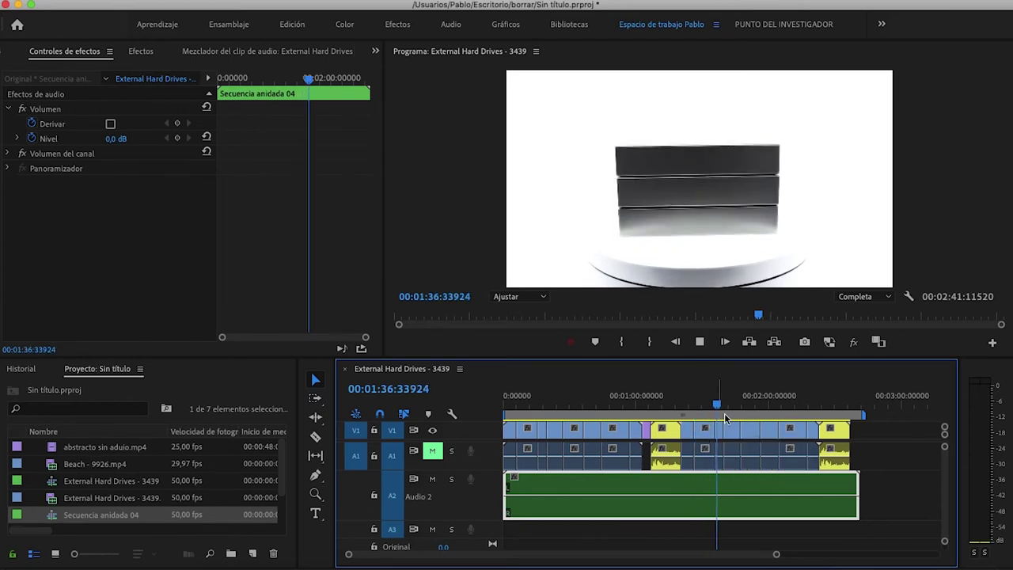
{"action": "key", "text": "space"}
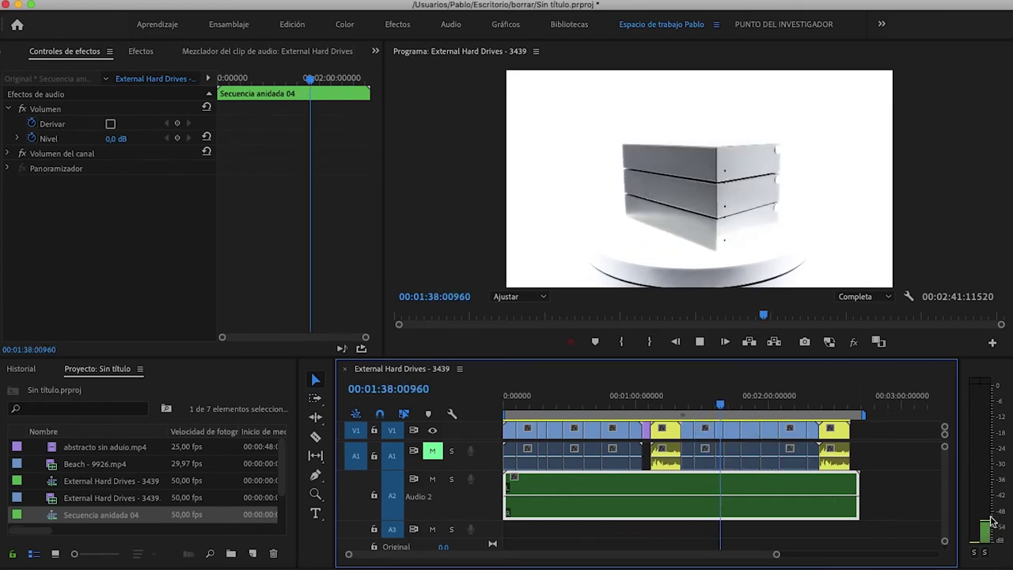
{"action": "key", "text": "space"}
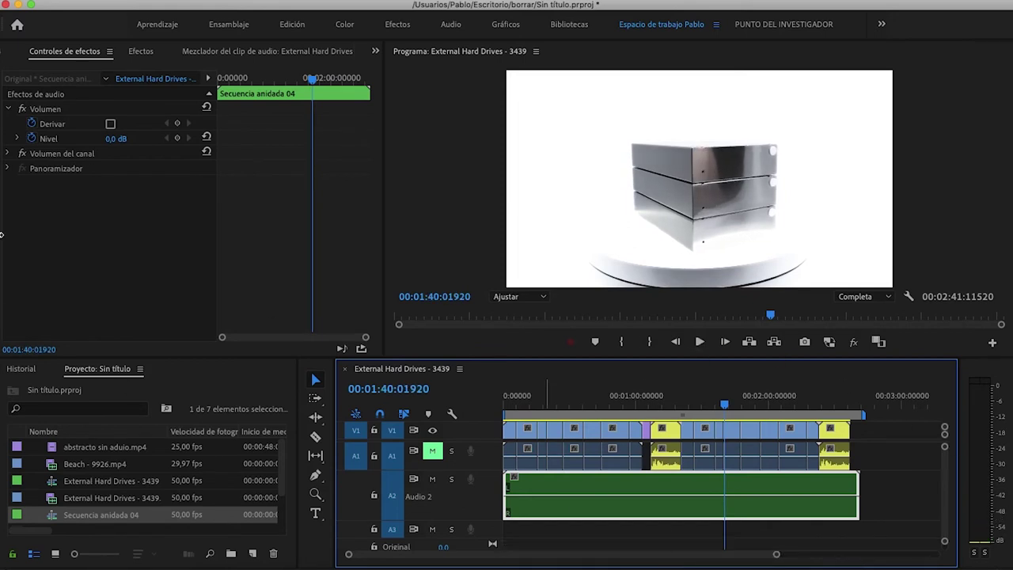
Set the nested clip's Nivel to a constant 6 dB with keyframing turned off.
{"action": "left_click_drag", "start_coordinate": [108, 144], "coordinate": [111, 144]}
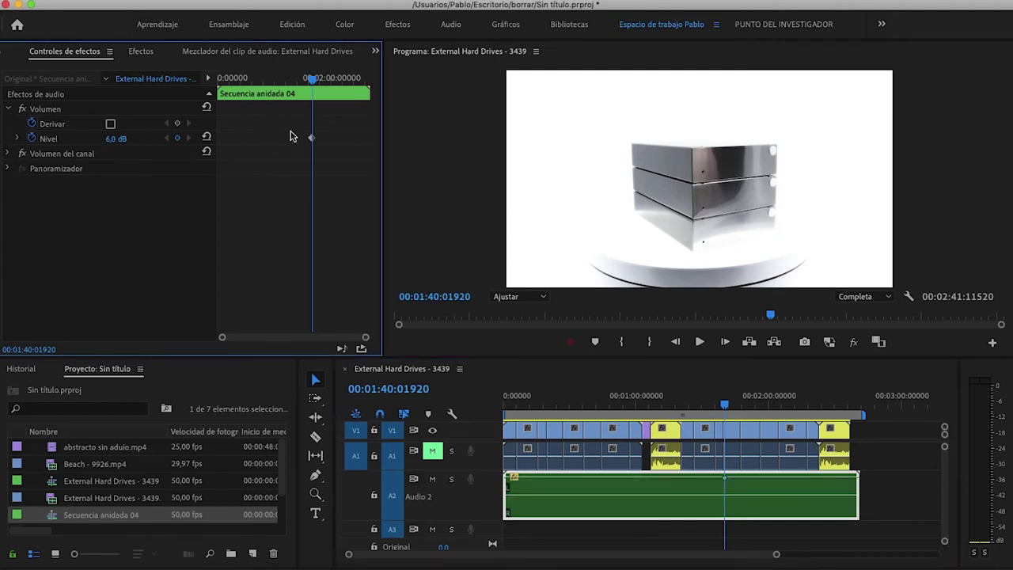
{"action": "key", "text": "ctrl+z"}
{"action": "left_click", "coordinate": [31, 139]}
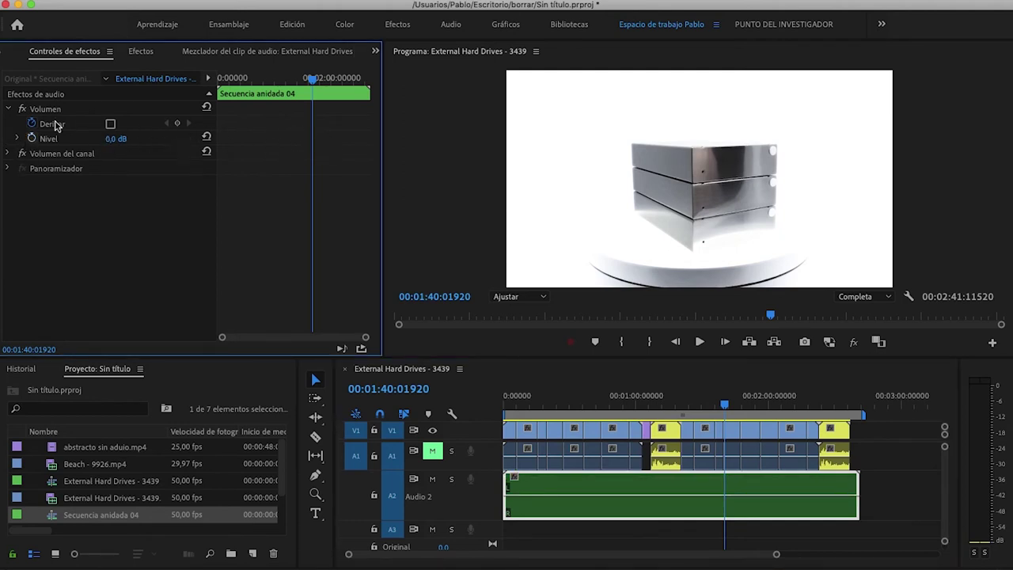
{"action": "left_click", "coordinate": [115, 138]}
{"action": "type", "text": "6"}
{"action": "key", "text": "Return"}
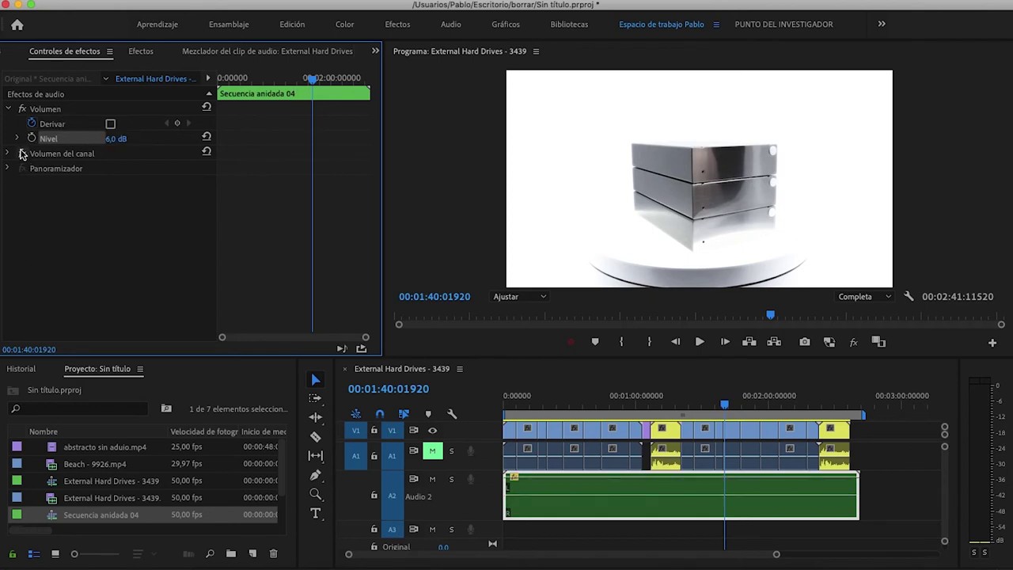
{"action": "left_click", "coordinate": [23, 148]}
{"action": "left_click", "coordinate": [18, 138]}
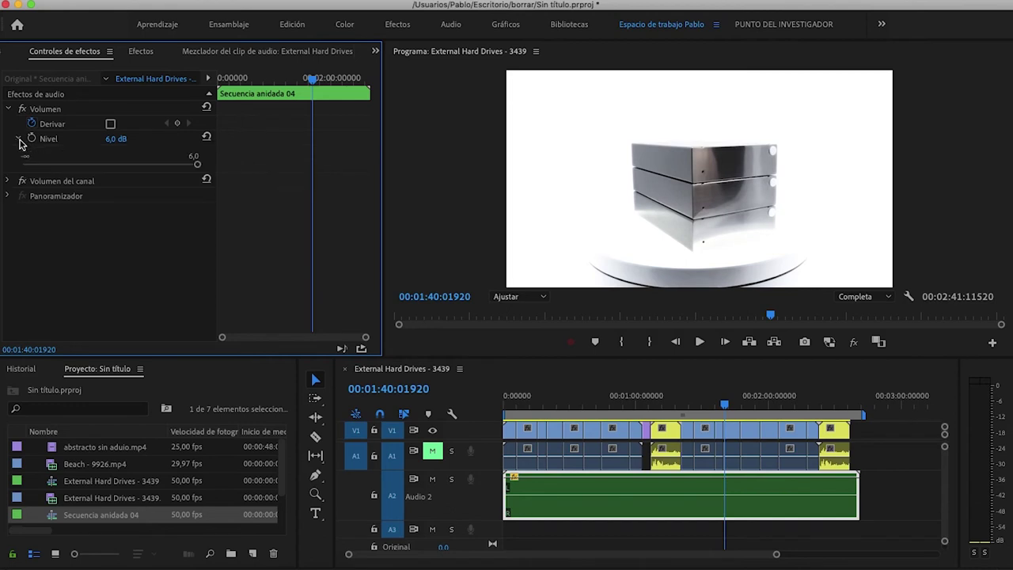
Drag the clip's volume line down to about -28 dB and play back to hear it.
{"action": "left_click", "coordinate": [709, 490]}
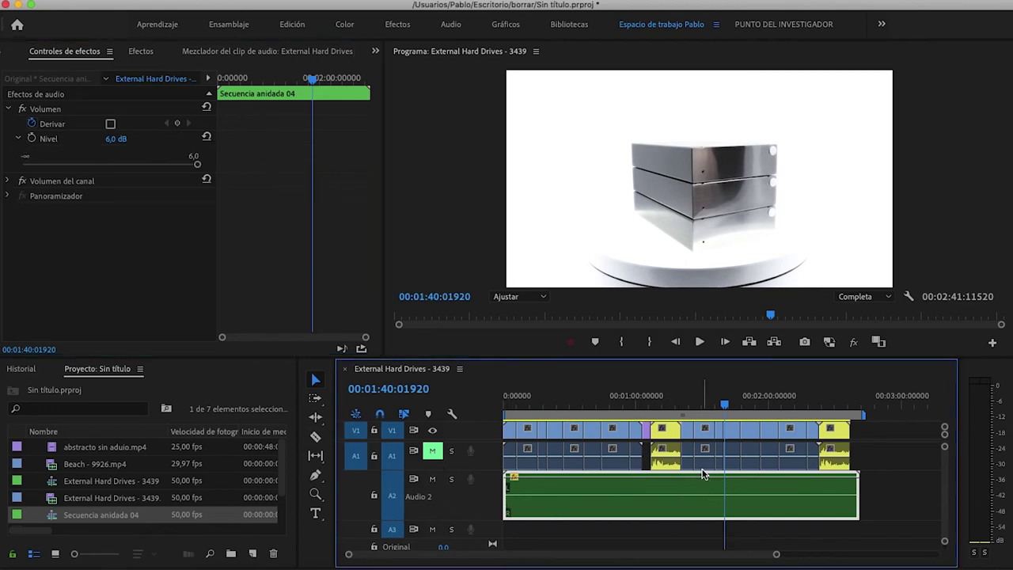
{"action": "mouse_move", "coordinate": [709, 475]}
{"action": "left_mouse_down"}
{"action": "mouse_move", "coordinate": [709, 513]}
{"action": "mouse_move", "coordinate": [710, 496]}
{"action": "left_mouse_up"}
{"action": "key", "text": "space"}
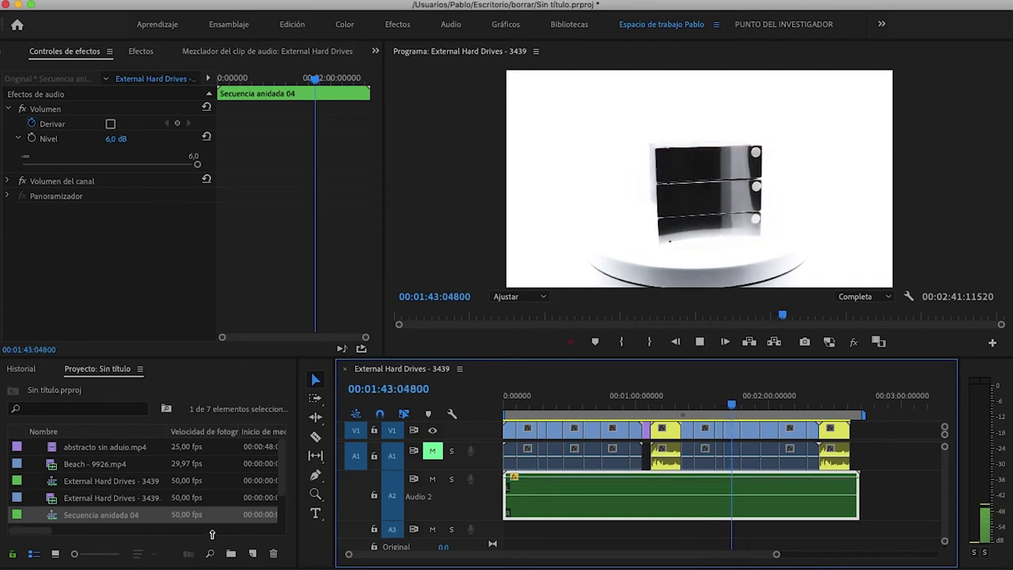
{"action": "key", "text": "space"}
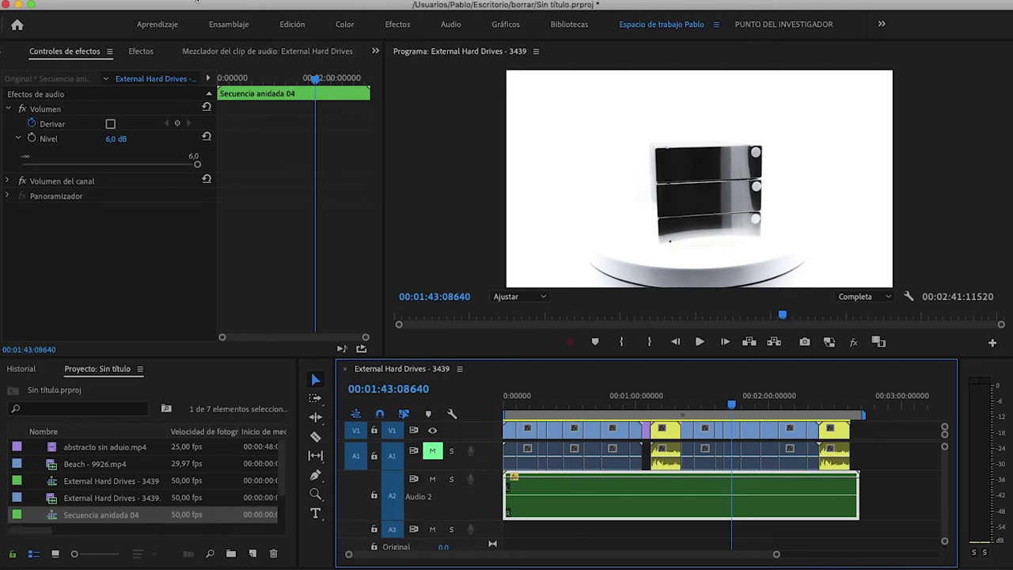
Search the effects for Volumen and apply three Volumen effects to the Audio 2 clip.
{"action": "left_click", "coordinate": [397, 25]}
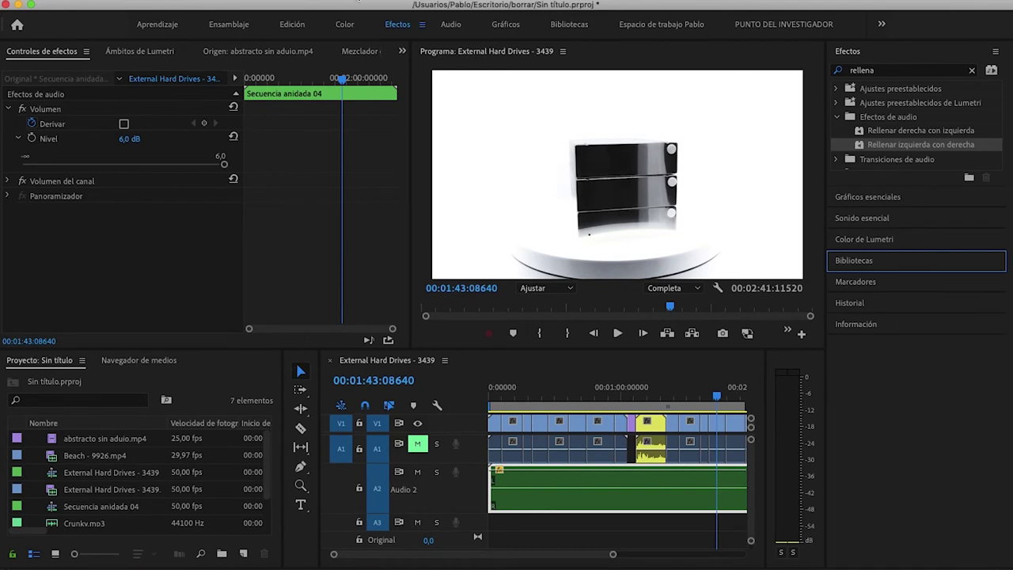
{"action": "left_click", "coordinate": [290, 29]}
{"action": "double_click", "coordinate": [80, 361]}
{"action": "type", "text": "rellen"}
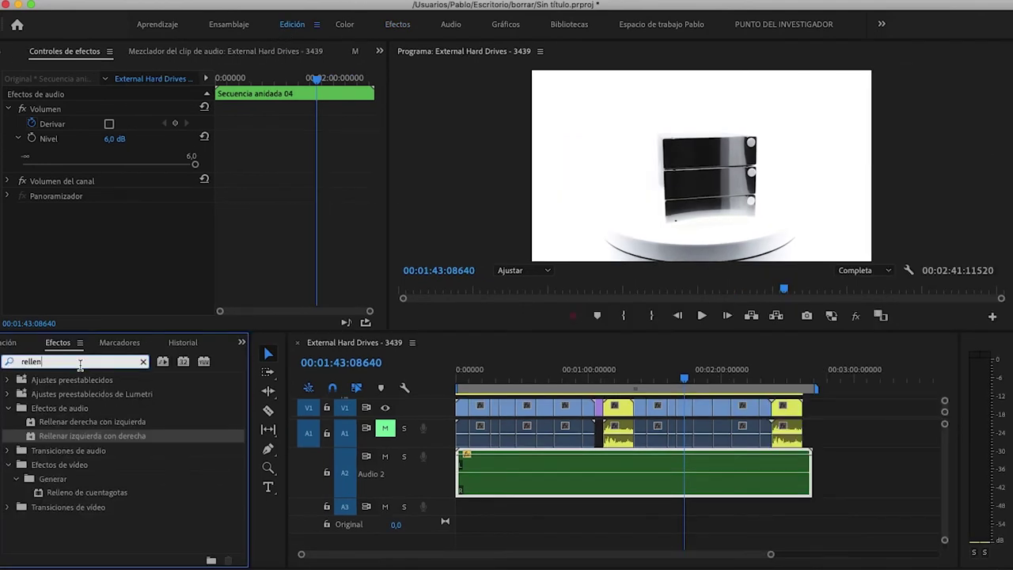
{"action": "type", "text": "volum"}
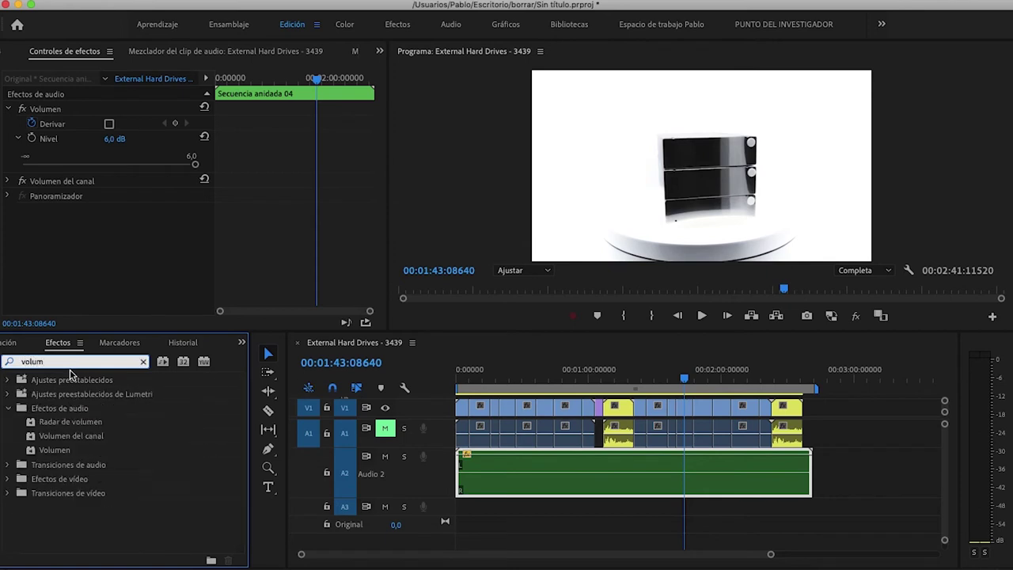
{"action": "left_click_drag", "start_coordinate": [54, 449], "coordinate": [759, 483]}
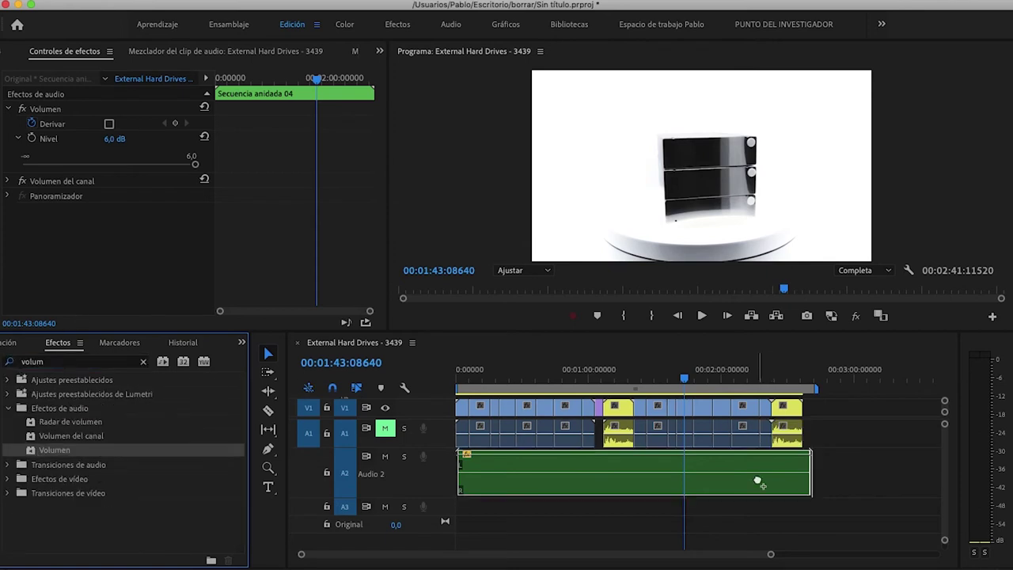
{"action": "left_click_drag", "start_coordinate": [41, 453], "coordinate": [582, 460]}
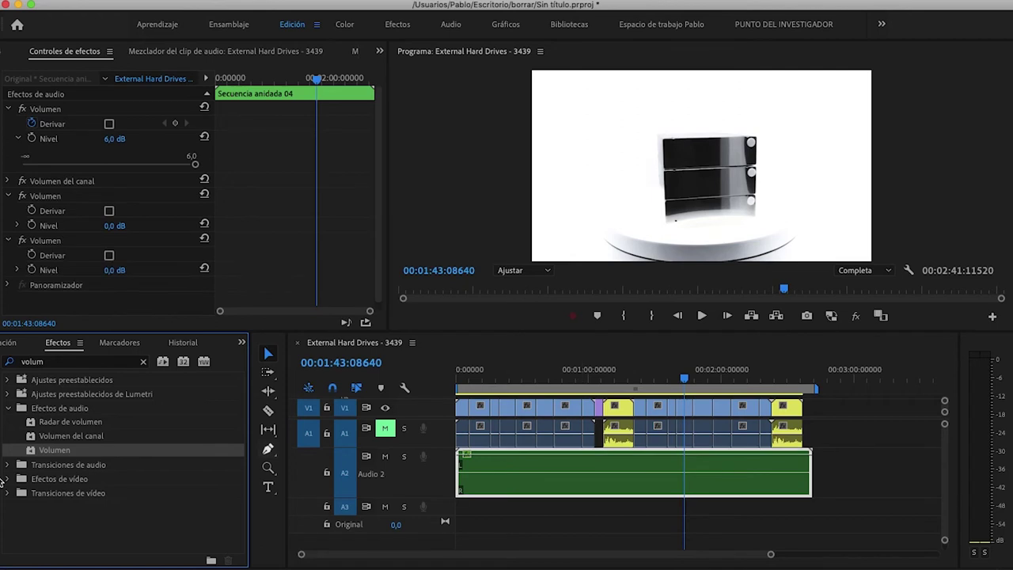
{"action": "left_click_drag", "start_coordinate": [28, 453], "coordinate": [557, 445]}
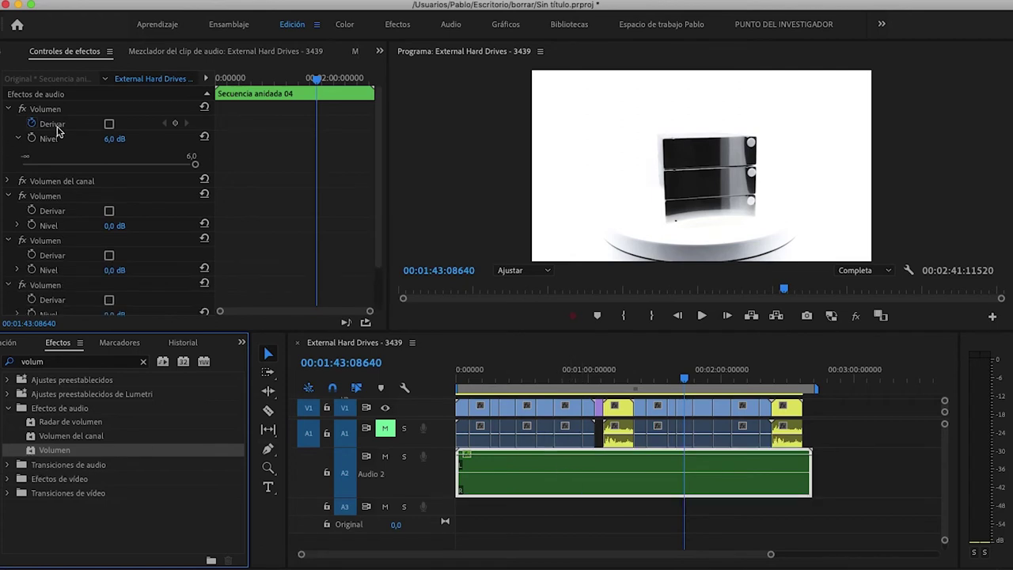
Set the second, third and fourth Volumen levels each to 6 dB.
{"action": "left_click", "coordinate": [111, 225]}
{"action": "type", "text": "6"}
{"action": "key", "text": "Return"}
{"action": "left_click", "coordinate": [114, 270]}
{"action": "type", "text": "6"}
{"action": "key", "text": "Return"}
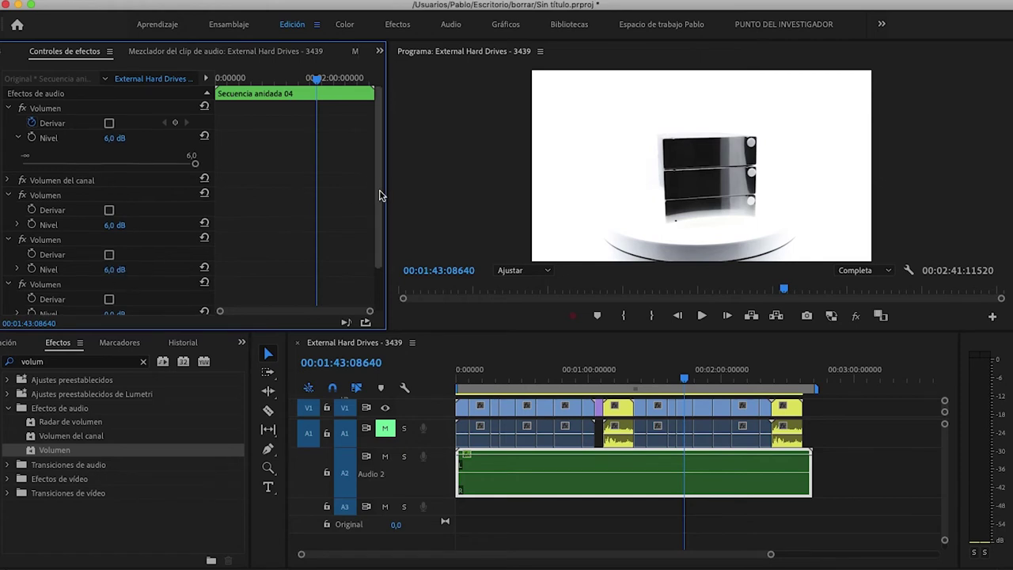
{"action": "scroll", "coordinate": [375, 190], "scroll_direction": "down", "scroll_amount": 3}
{"action": "left_click", "coordinate": [115, 262]}
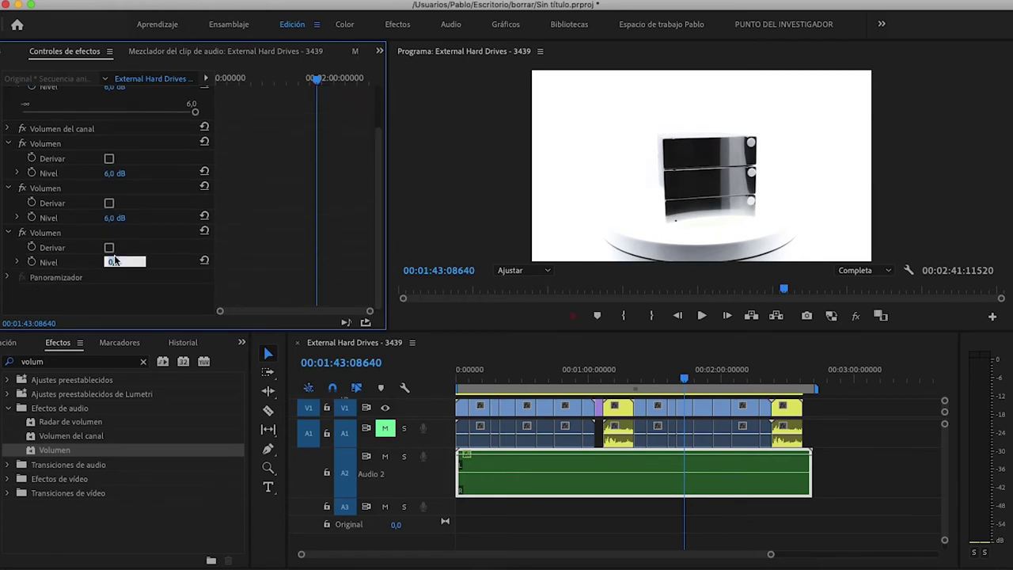
{"action": "type", "text": "6"}
{"action": "key", "text": "Return"}
Play from about 1:16 to hear the louder music, then collapse the Volumen effects.
{"action": "left_click", "coordinate": [626, 379]}
{"action": "key", "text": "space"}
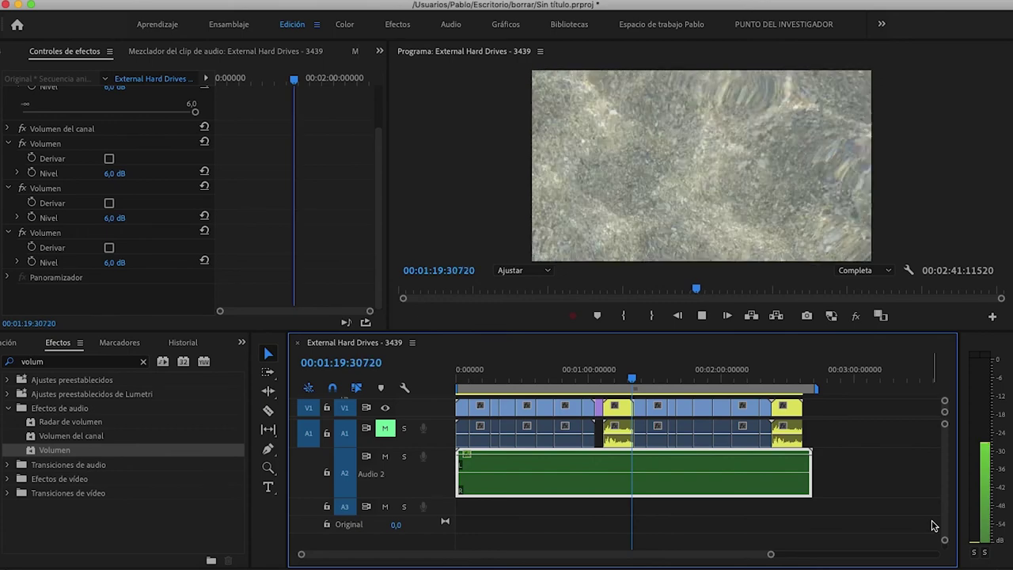
{"action": "key", "text": "space"}
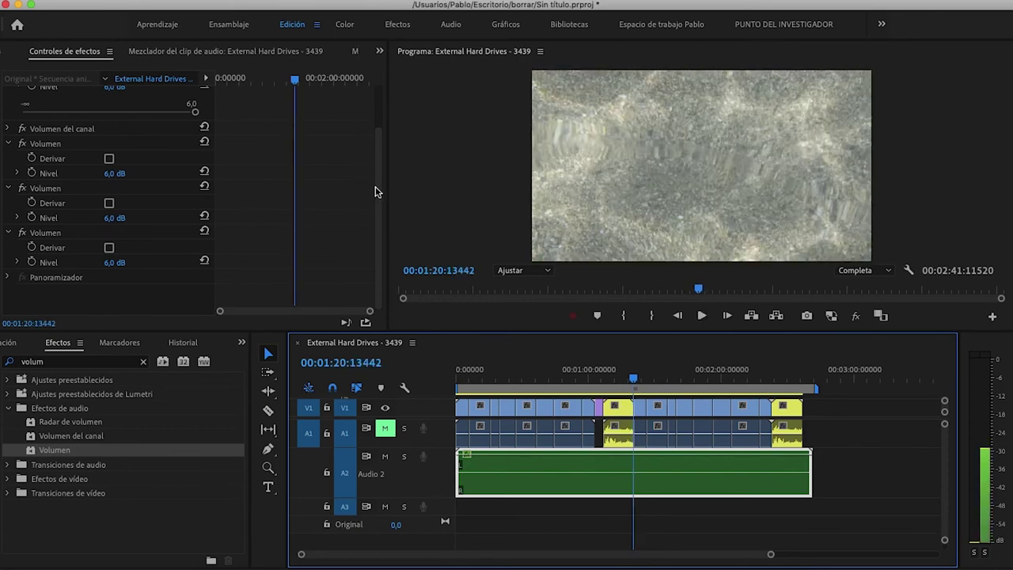
{"action": "left_click_drag", "start_coordinate": [376, 190], "coordinate": [380, 134]}
{"action": "left_click", "coordinate": [8, 195]}
{"action": "left_click", "coordinate": [8, 210]}
{"action": "left_click", "coordinate": [9, 226]}
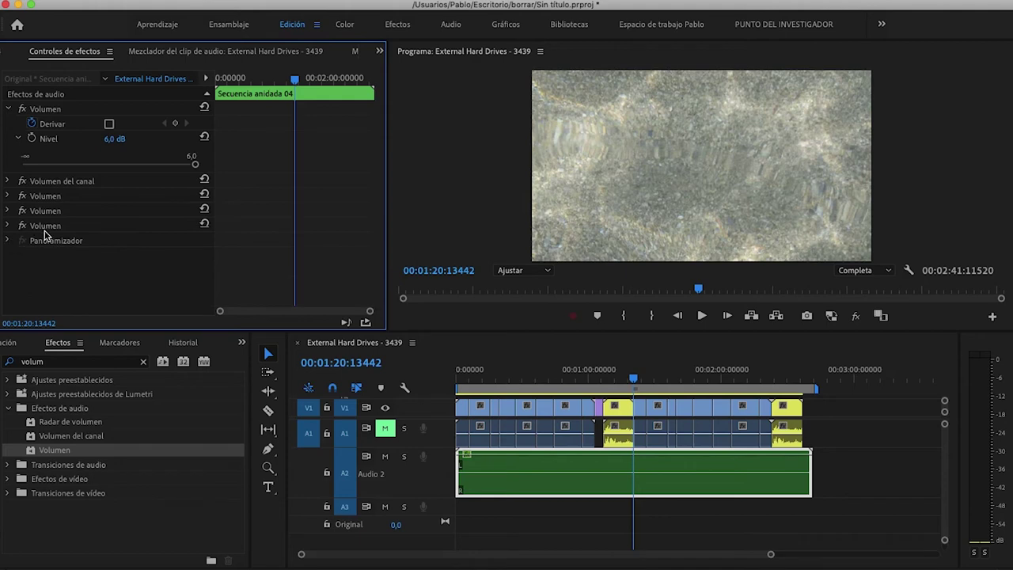
Delete the three duplicate Volumen effects, keeping a single one.
{"action": "left_click", "coordinate": [49, 226]}
{"action": "key", "text": "Delete"}
{"action": "left_click", "coordinate": [50, 211]}
{"action": "key", "text": "Delete"}
{"action": "left_click", "coordinate": [48, 198]}
{"action": "key", "text": "Delete"}
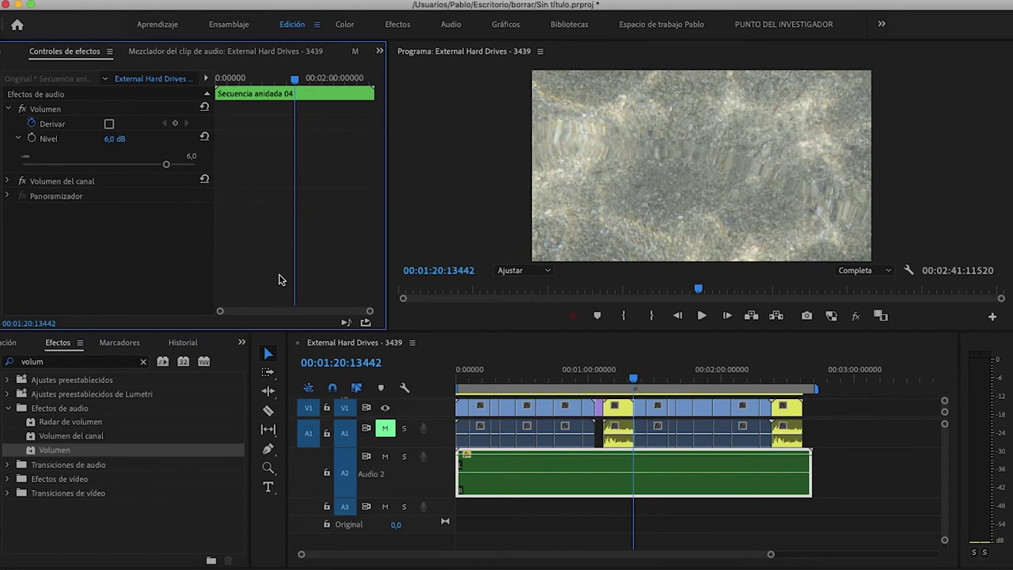
Lower the music clip's audio gain by -6 dB and play back to check the level.
{"action": "right_click", "coordinate": [772, 482]}
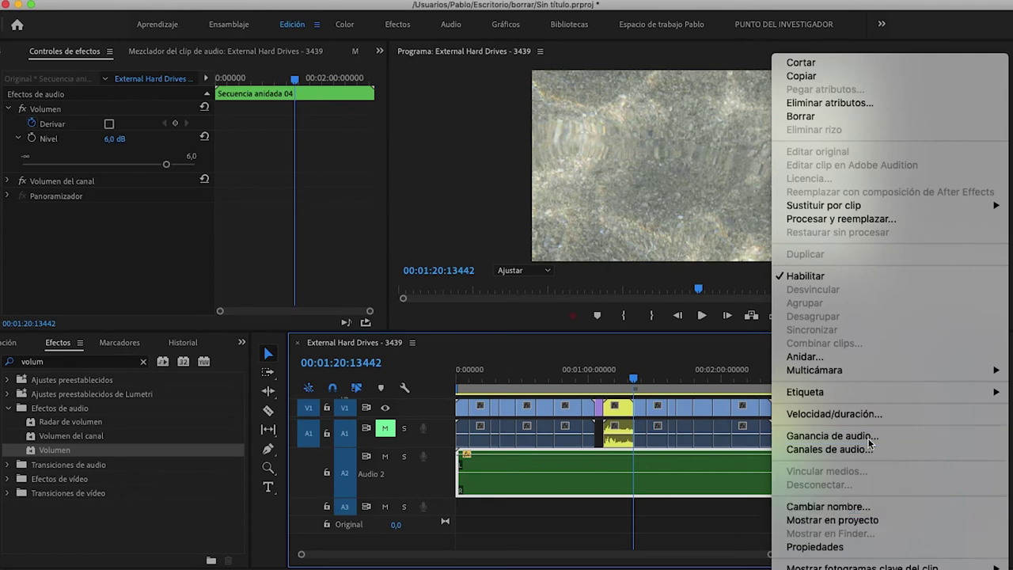
{"action": "left_click", "coordinate": [831, 435]}
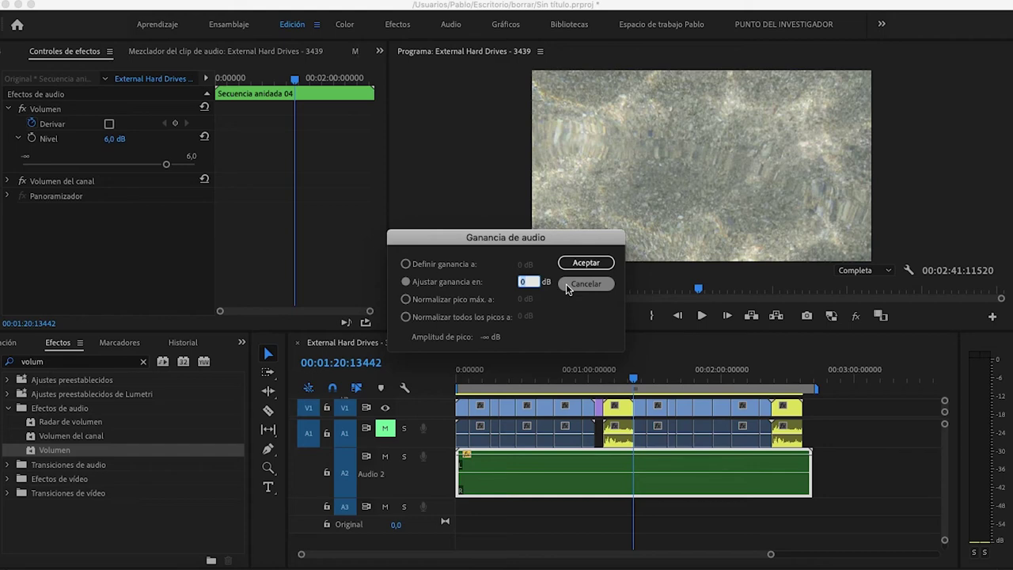
{"action": "type", "text": "-6"}
{"action": "key", "text": "Return"}
{"action": "key", "text": "space"}
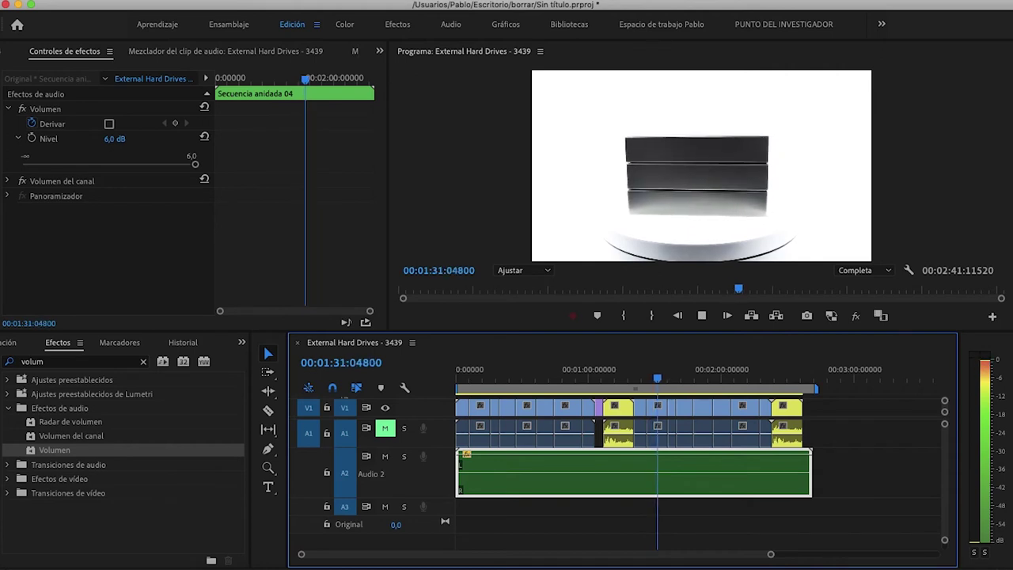
{"action": "key", "text": "space"}
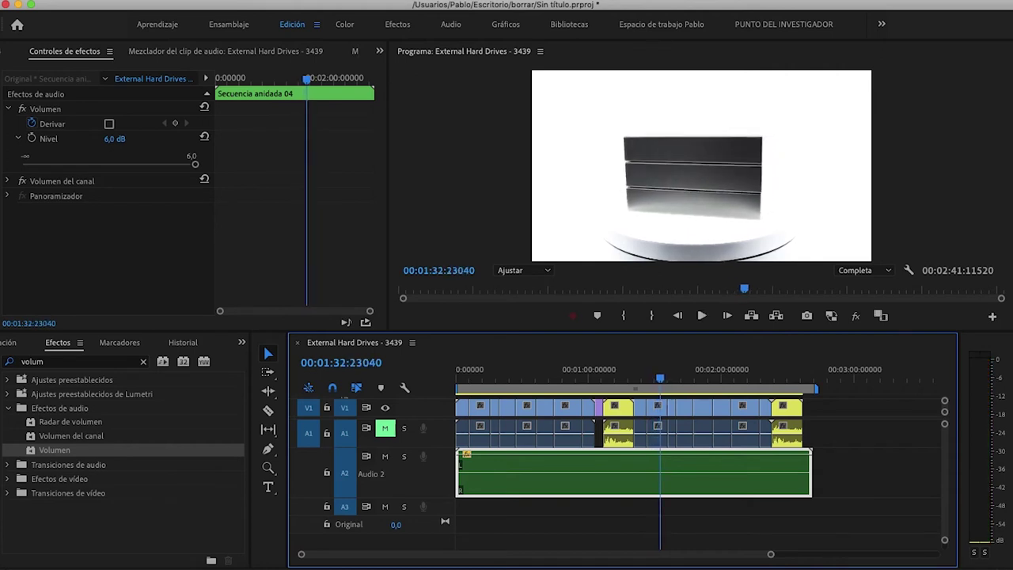
{"action": "key", "text": "space"}
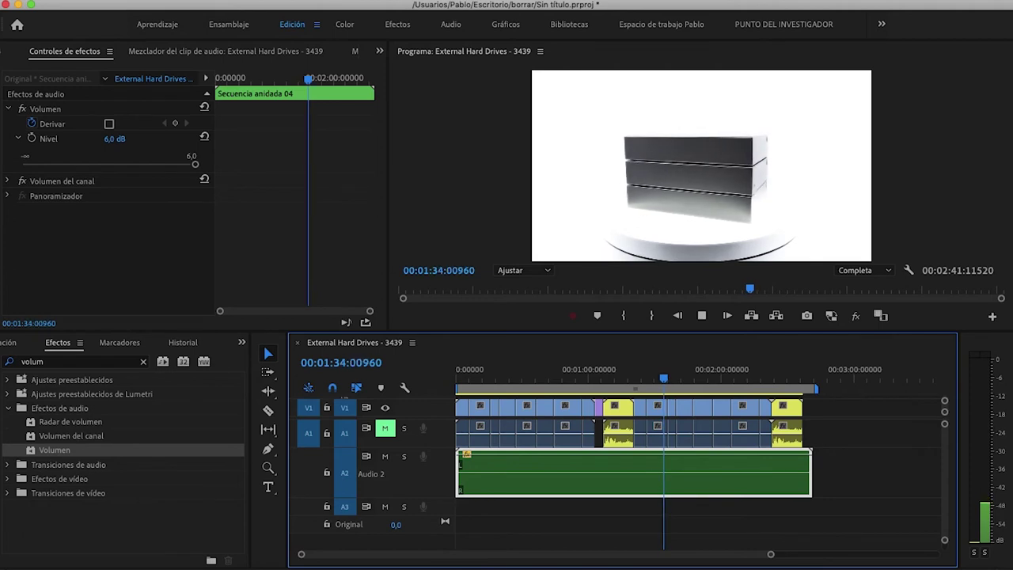
{"action": "key", "text": "space"}
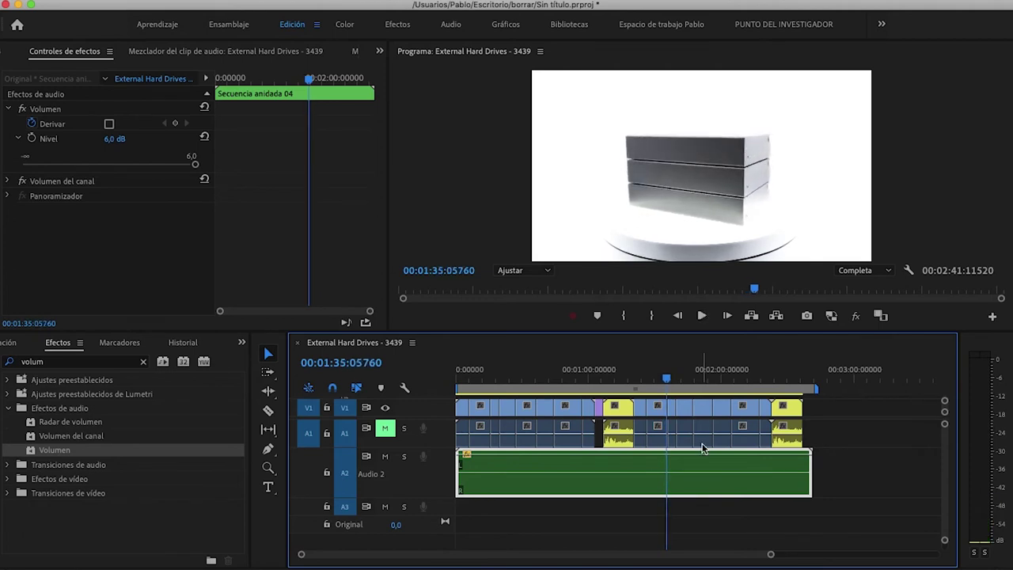
{"action": "right_click", "coordinate": [721, 468]}
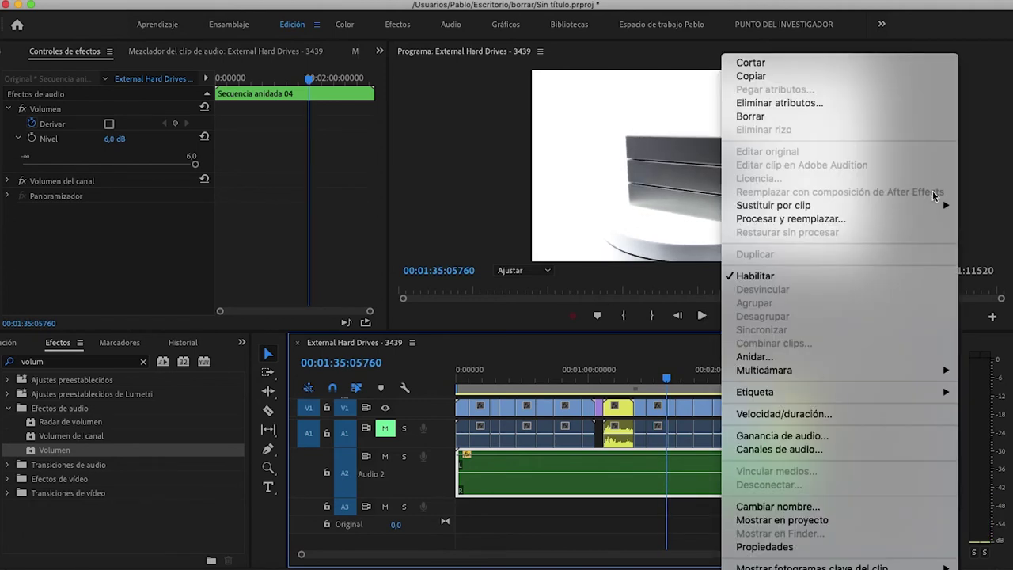
Confirm a further Ajustar ganancia change on the music clip, play it back, and save.
{"action": "left_click", "coordinate": [875, 436]}
{"action": "type", "text": "42"}
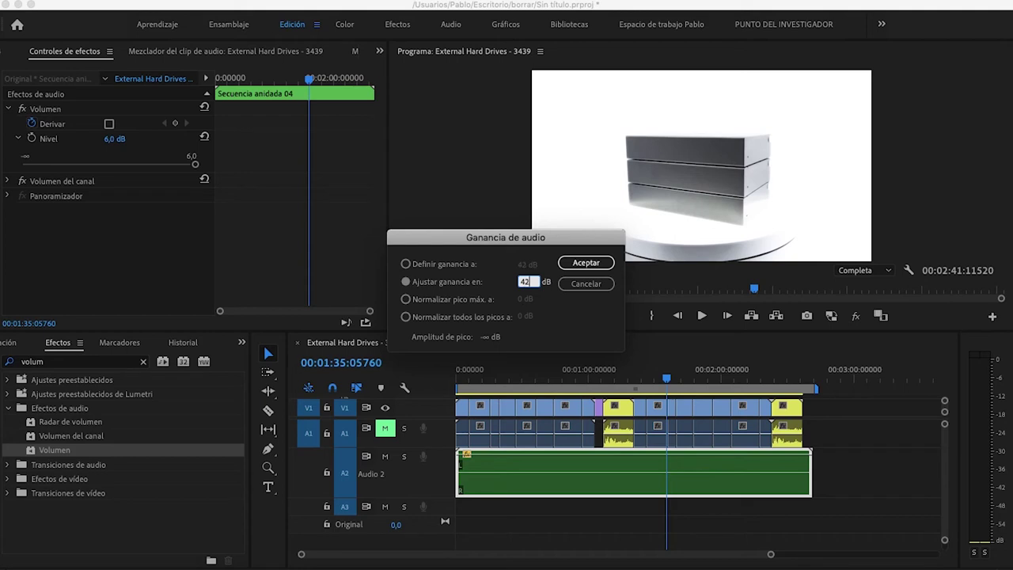
{"action": "key", "text": "Return"}
{"action": "key", "text": "space"}
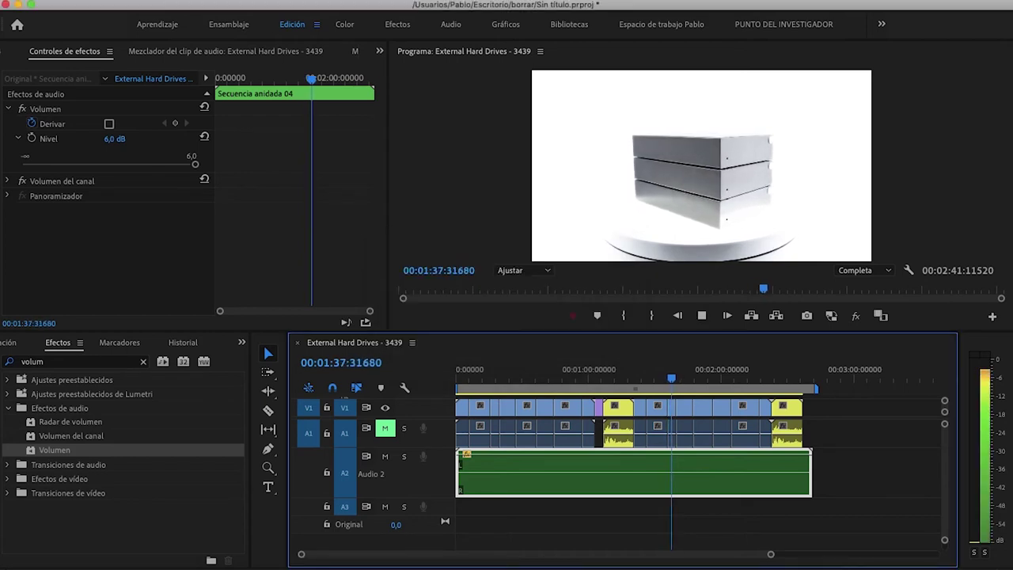
{"action": "key", "text": "space"}
{"action": "key", "text": "ctrl+s"}
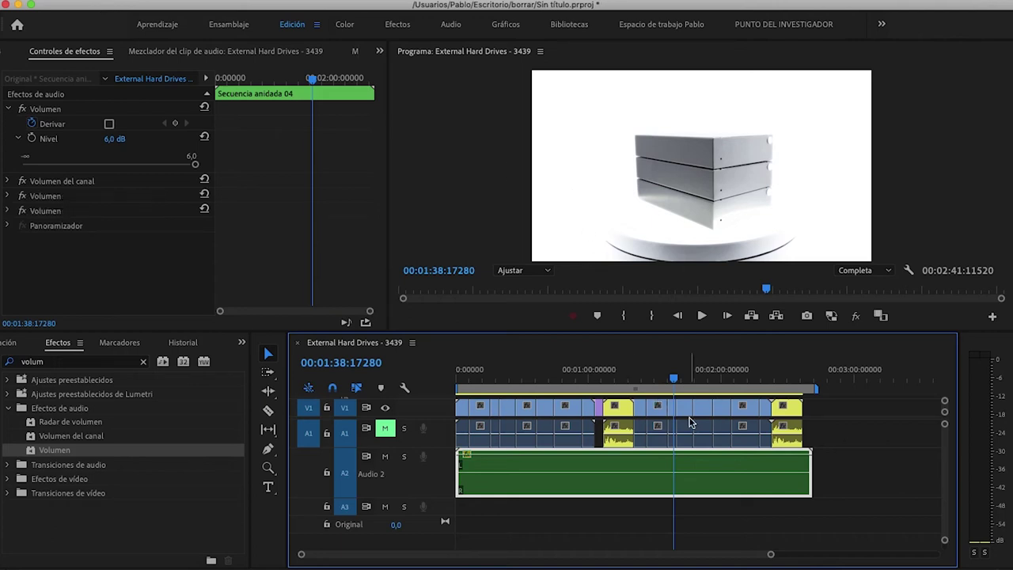
Undo back to the Crunky.mp3 clip, switch to the Audio workspace, and enlarge monitor and timeline.
{"action": "key", "text": "ctrl+z"}
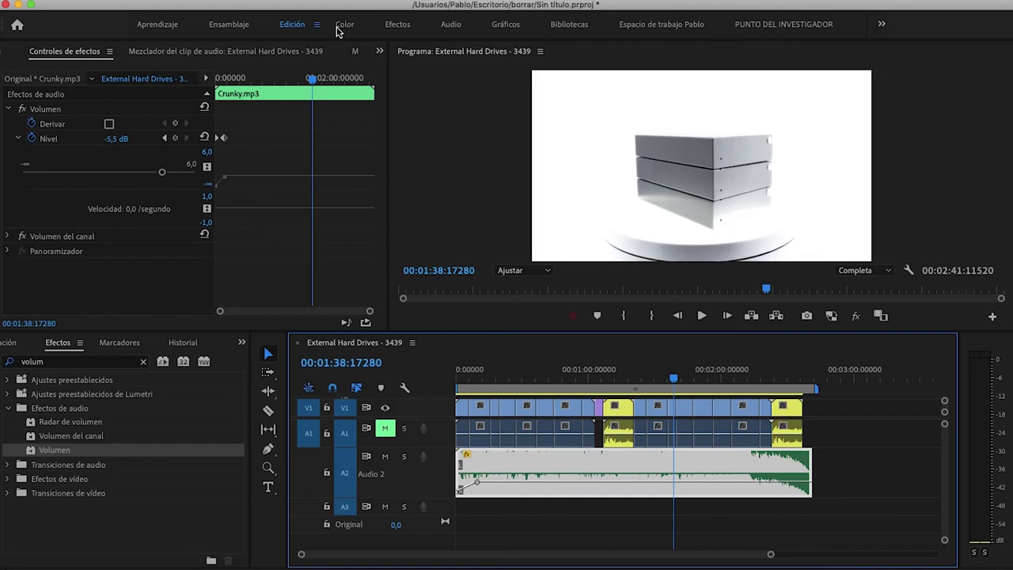
{"action": "left_click", "coordinate": [450, 24]}
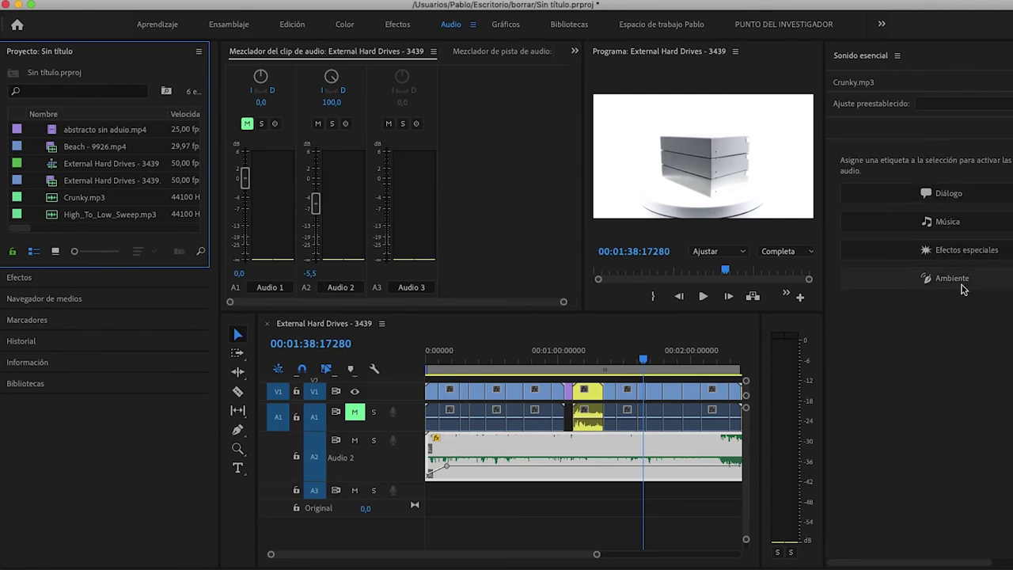
{"action": "left_click_drag", "start_coordinate": [823, 189], "coordinate": [973, 187]}
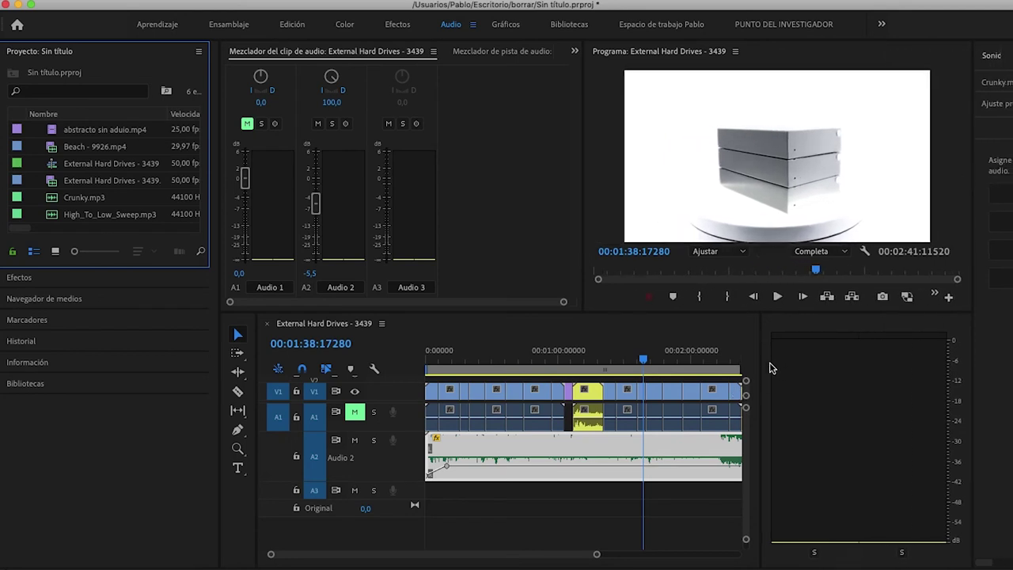
{"action": "mouse_move", "coordinate": [762, 353]}
{"action": "left_mouse_down"}
{"action": "mouse_move", "coordinate": [962, 354]}
{"action": "mouse_move", "coordinate": [909, 355]}
{"action": "left_mouse_up"}
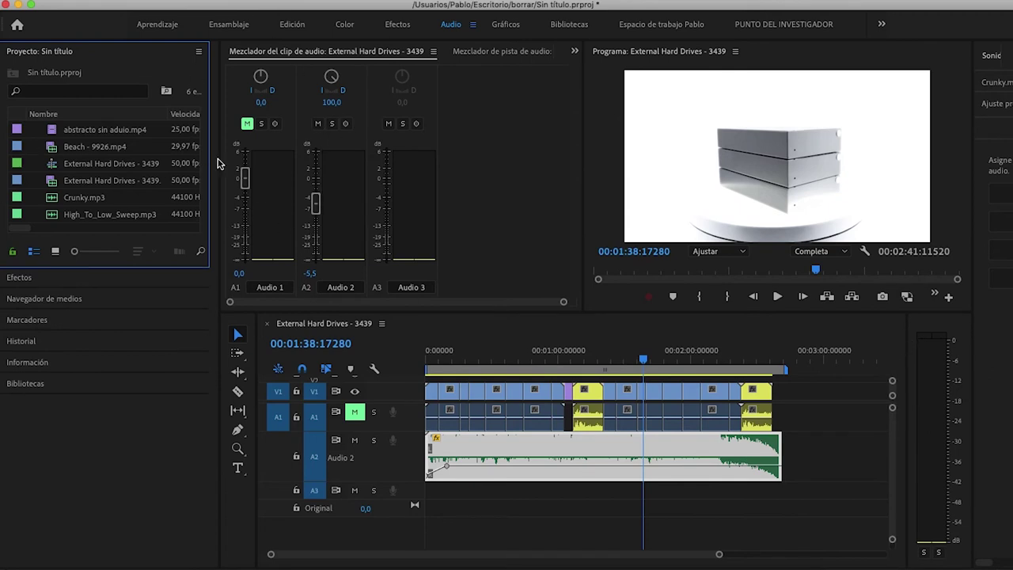
{"action": "left_click_drag", "start_coordinate": [218, 156], "coordinate": [191, 156]}
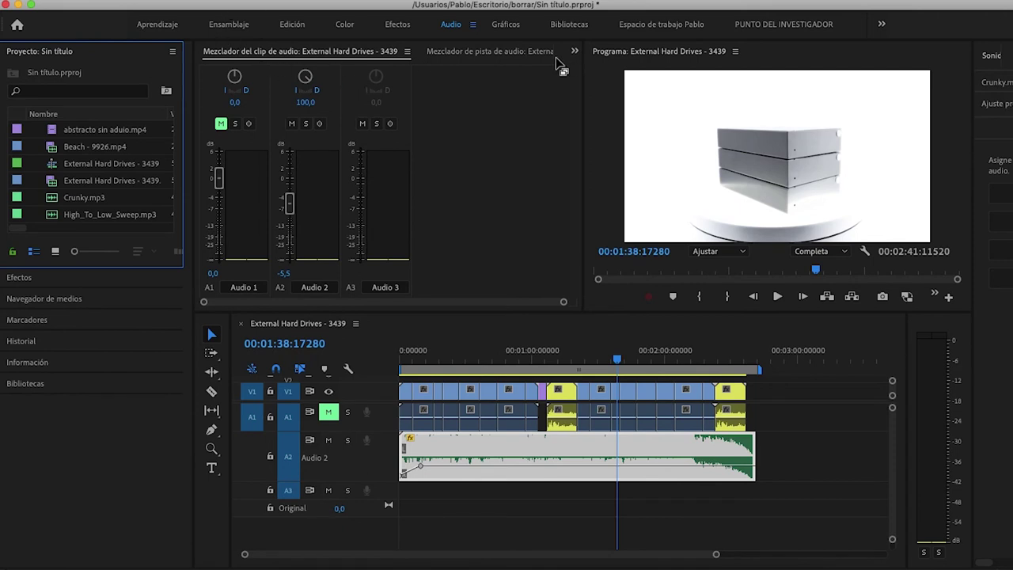
Make the mixer area taller and wider, then display the Audio Track Mixer with Audio 1–3.
{"action": "left_click", "coordinate": [510, 52]}
{"action": "left_click", "coordinate": [255, 57]}
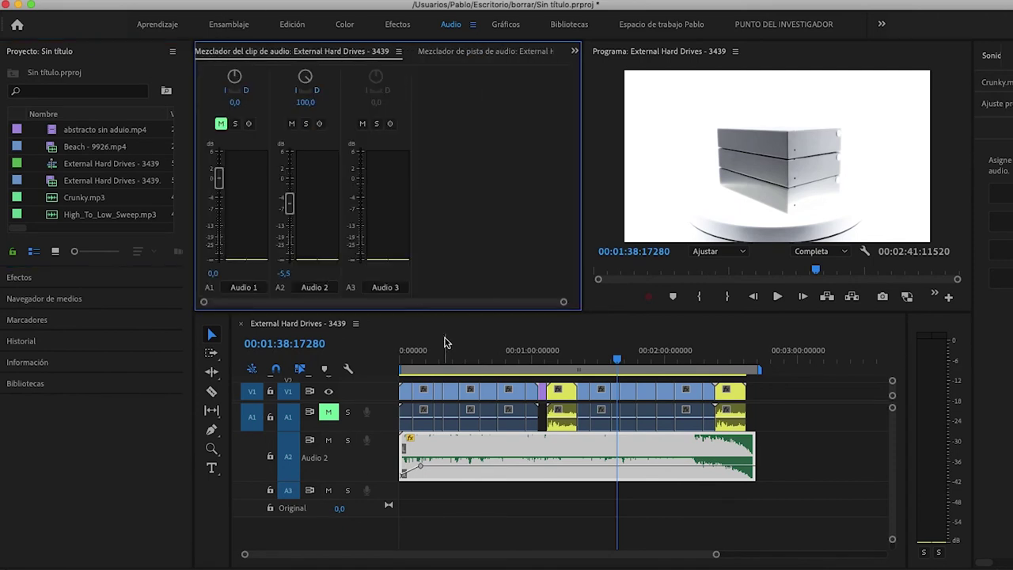
{"action": "left_click_drag", "start_coordinate": [458, 319], "coordinate": [427, 461]}
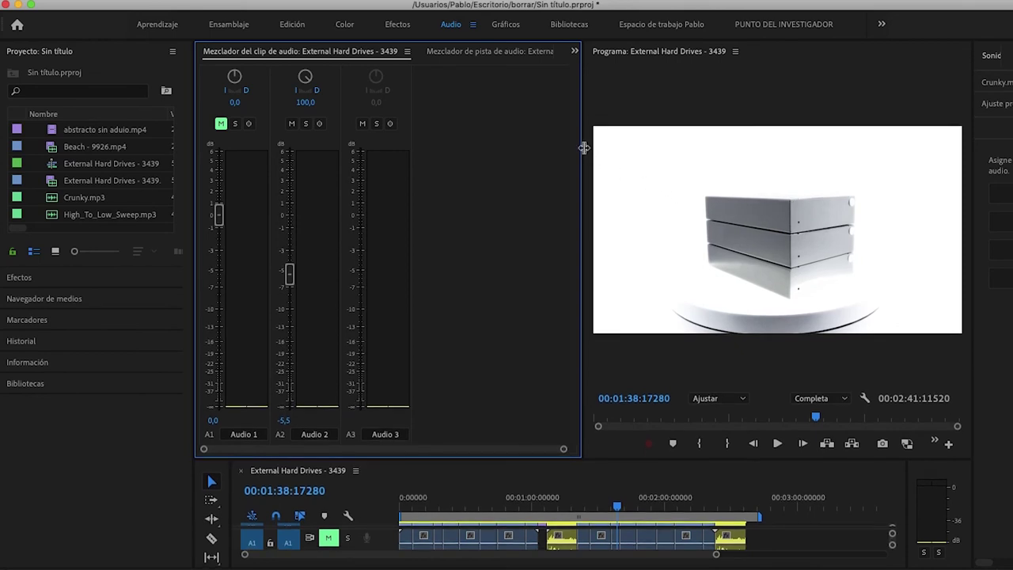
{"action": "left_click_drag", "start_coordinate": [584, 147], "coordinate": [668, 154]}
{"action": "left_click", "coordinate": [507, 51]}
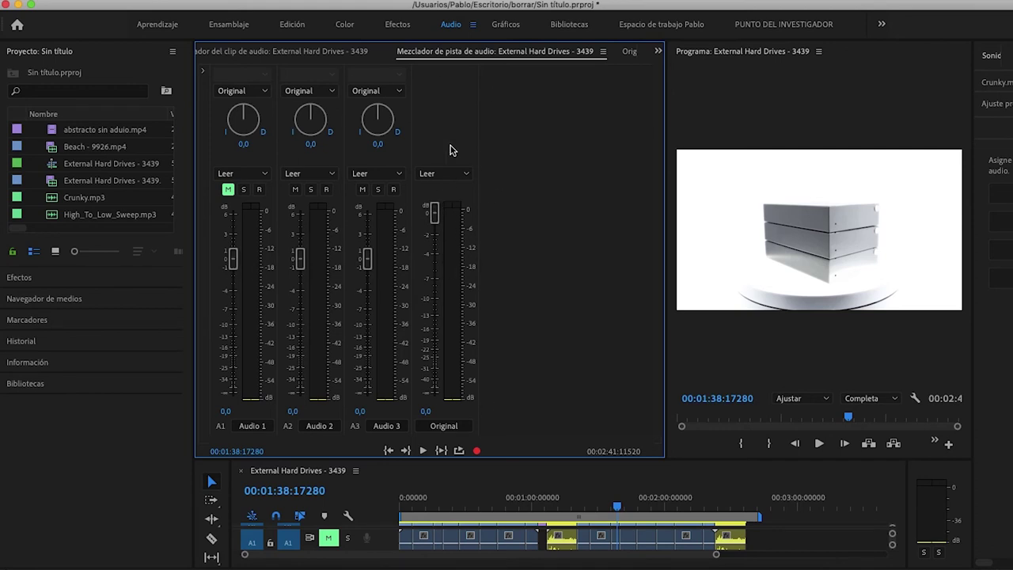
Inspect the Audio 1 automation mode choices and compare the clip and track mixers.
{"action": "left_click", "coordinate": [250, 178]}
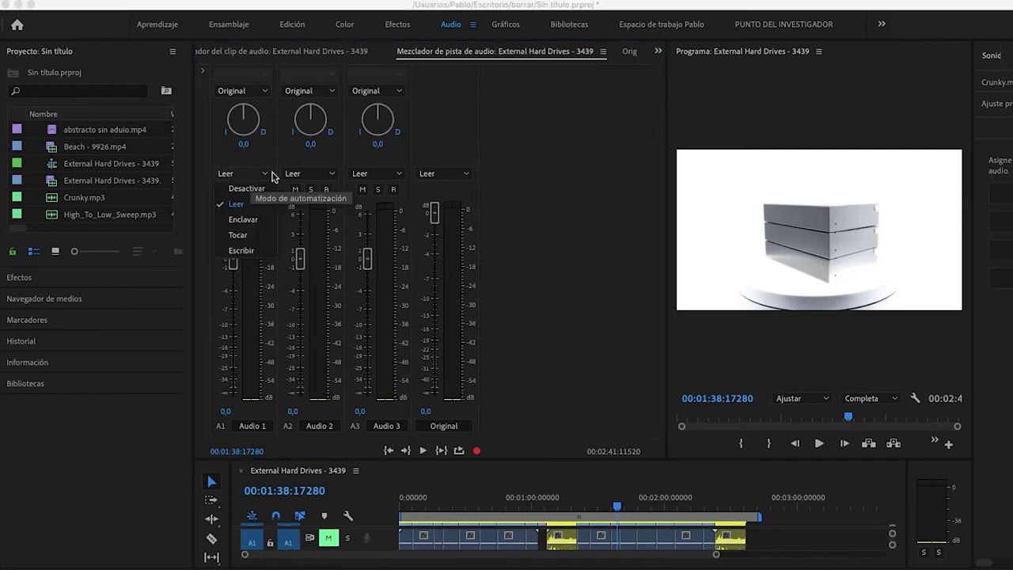
{"action": "left_click", "coordinate": [490, 166]}
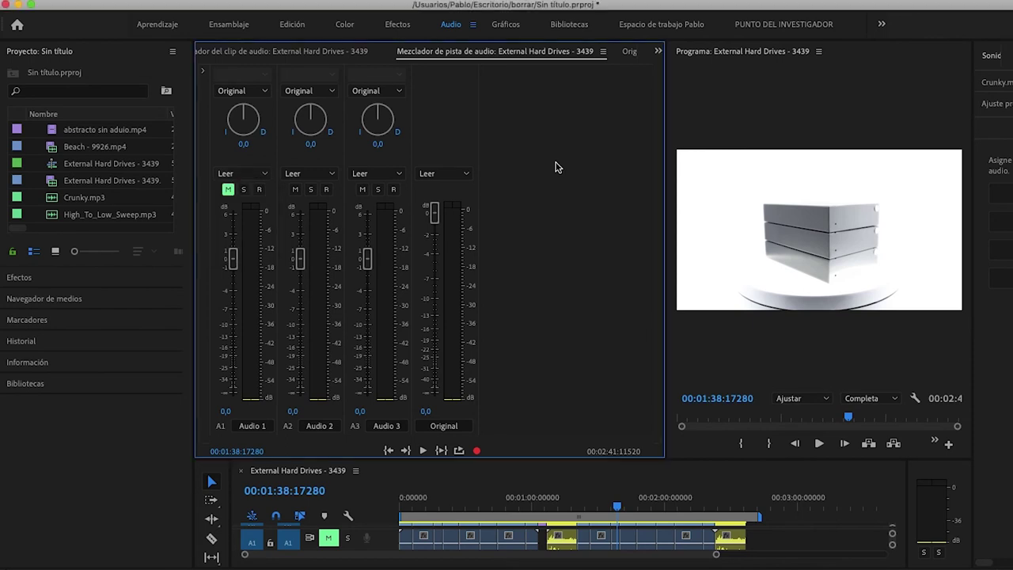
{"action": "left_click", "coordinate": [310, 52]}
{"action": "left_click", "coordinate": [475, 52]}
{"action": "left_click", "coordinate": [308, 54]}
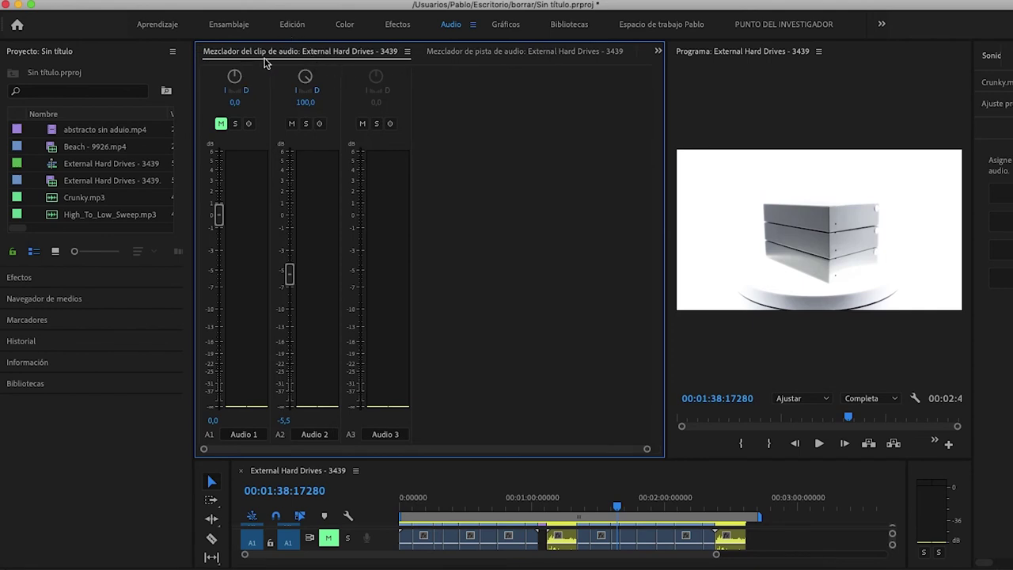
{"action": "left_click", "coordinate": [520, 54]}
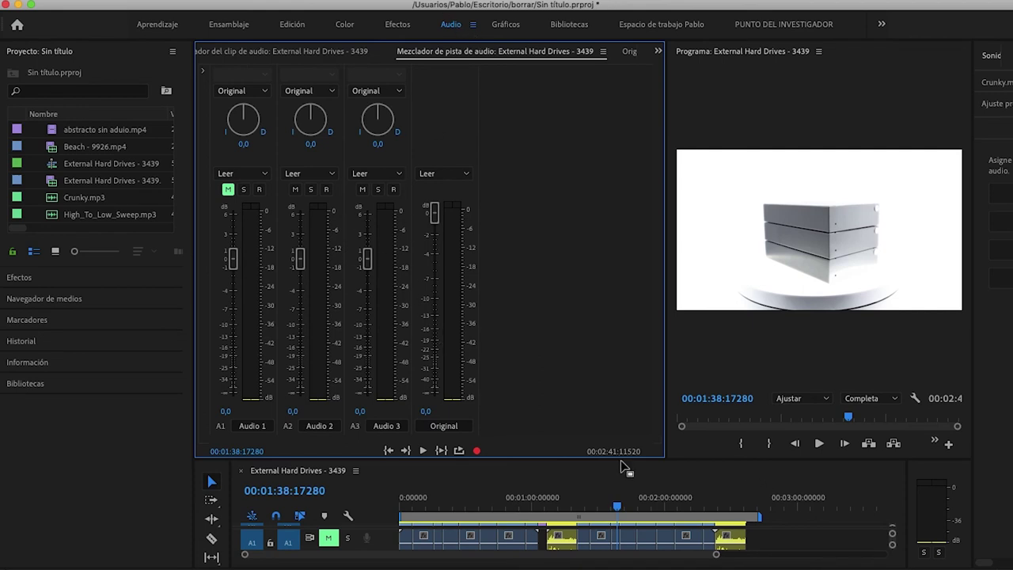
Adjust the mixer/timeline border for more timeline height and show the Audio Clip Mixer.
{"action": "left_click_drag", "start_coordinate": [623, 458], "coordinate": [623, 306]}
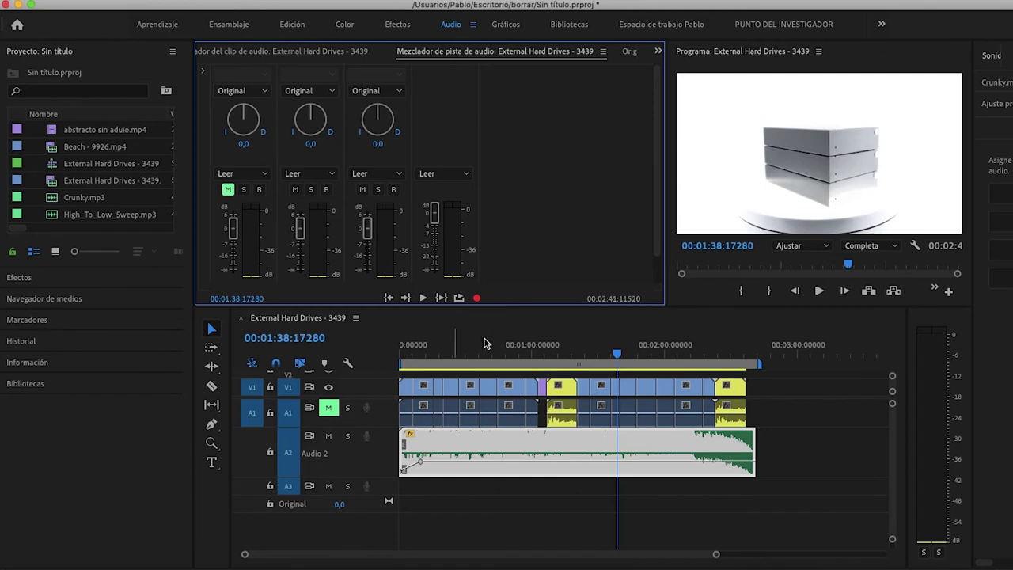
{"action": "left_click_drag", "start_coordinate": [526, 306], "coordinate": [526, 368]}
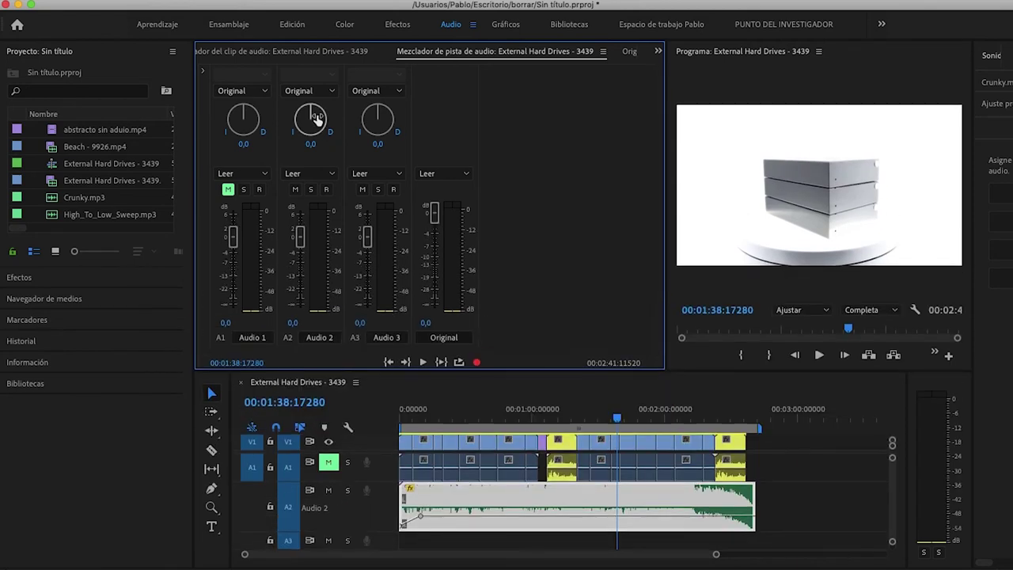
{"action": "left_click", "coordinate": [321, 60]}
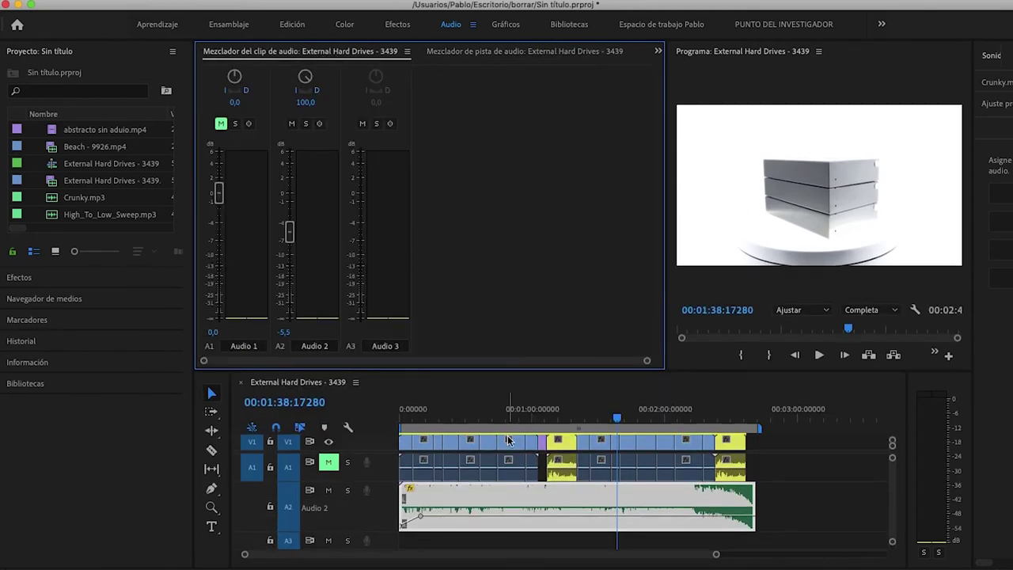
Move the playhead back to about 1:12, unmute A1, and make the timeline taller.
{"action": "left_click", "coordinate": [663, 512]}
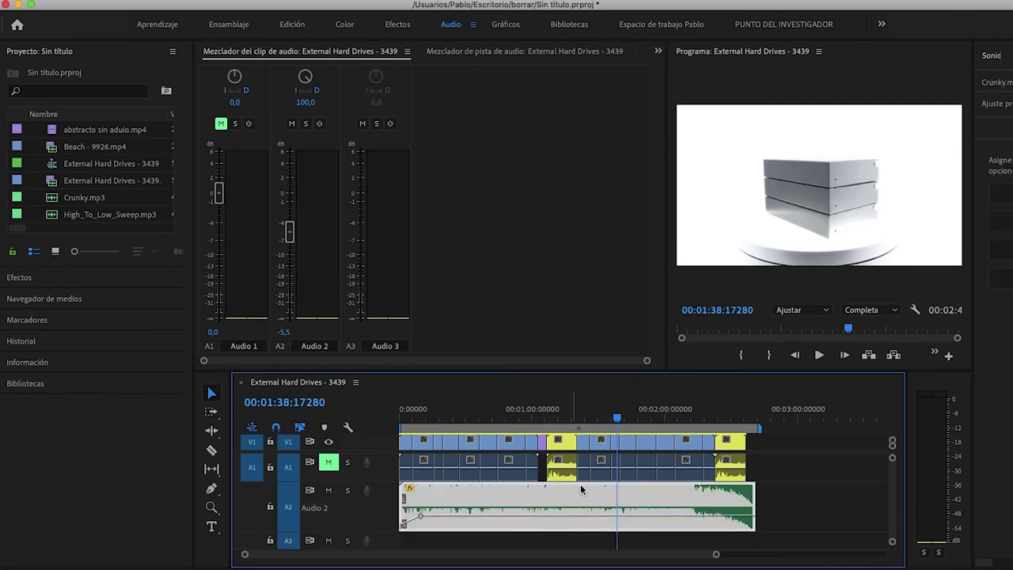
{"action": "left_click", "coordinate": [730, 471]}
{"action": "left_click_drag", "start_coordinate": [747, 424], "coordinate": [575, 418]}
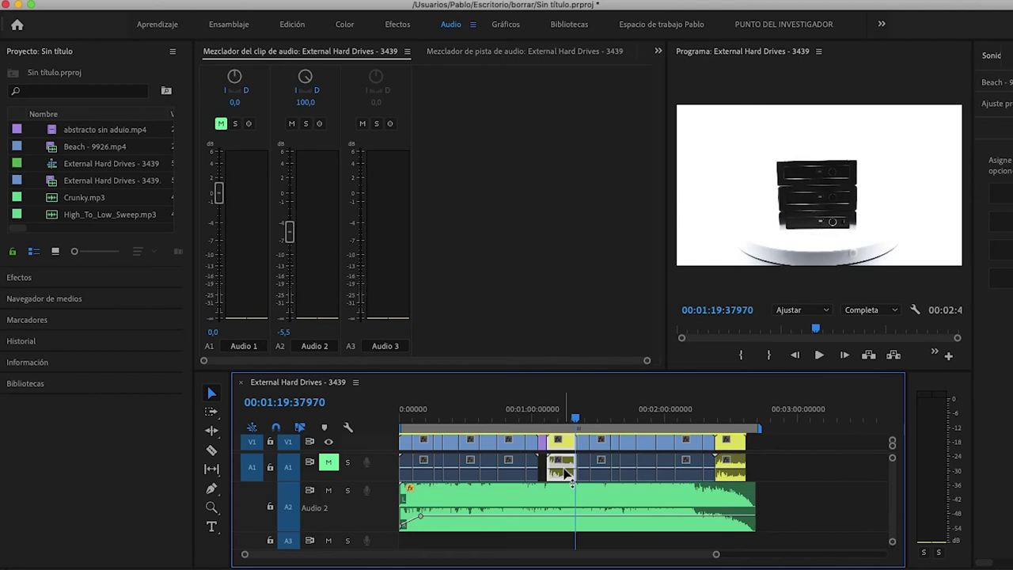
{"action": "left_click_drag", "start_coordinate": [573, 406], "coordinate": [560, 408]}
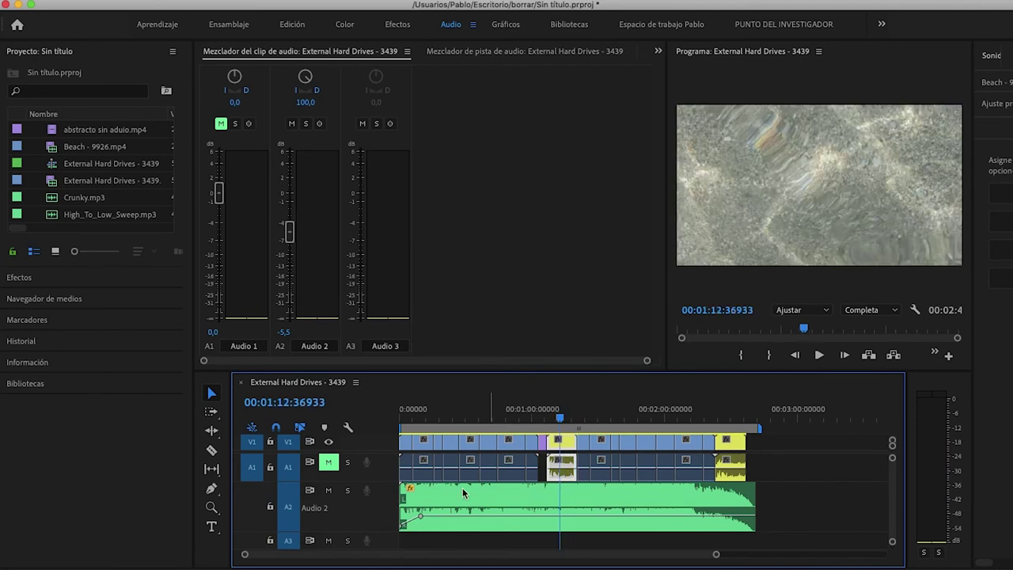
{"action": "left_click", "coordinate": [327, 464]}
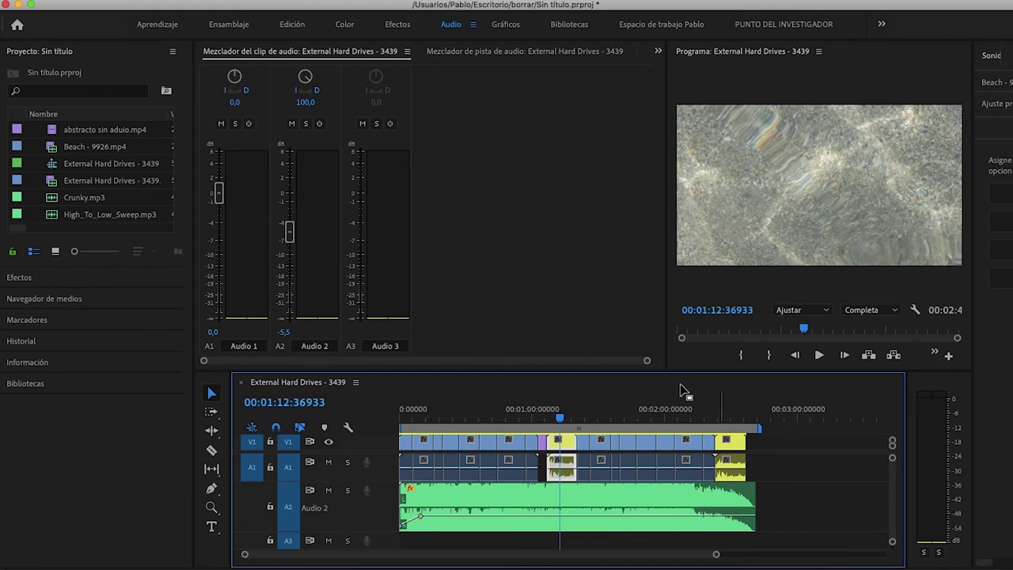
{"action": "left_click_drag", "start_coordinate": [633, 369], "coordinate": [629, 315]}
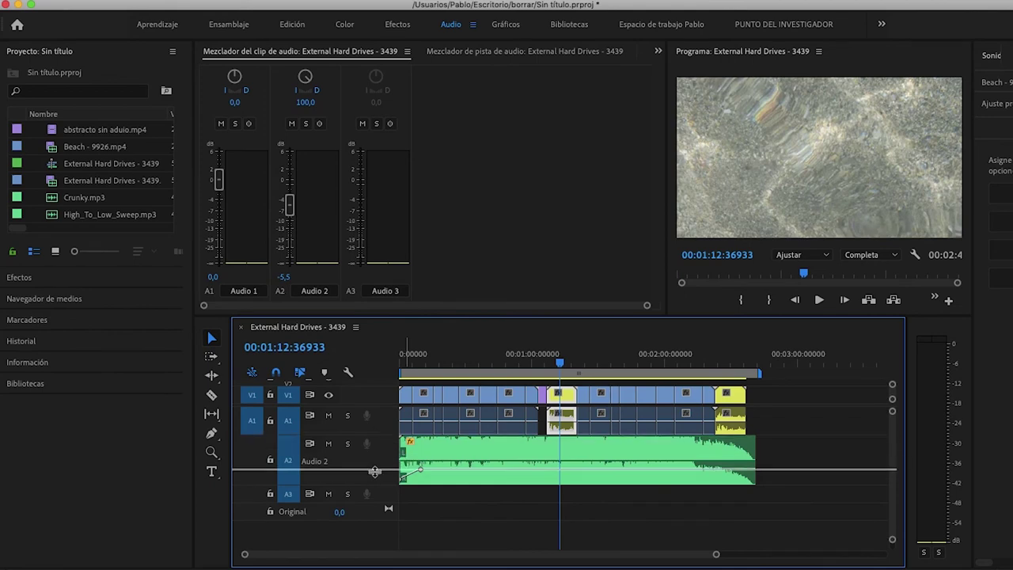
Expand A1 to show the Beach waveforms, zoom in, and add a volume keyframe near 01:10.
{"action": "left_click_drag", "start_coordinate": [373, 435], "coordinate": [374, 481]}
{"action": "scroll", "coordinate": [454, 512], "scroll_direction": "up", "scroll_amount": 5}
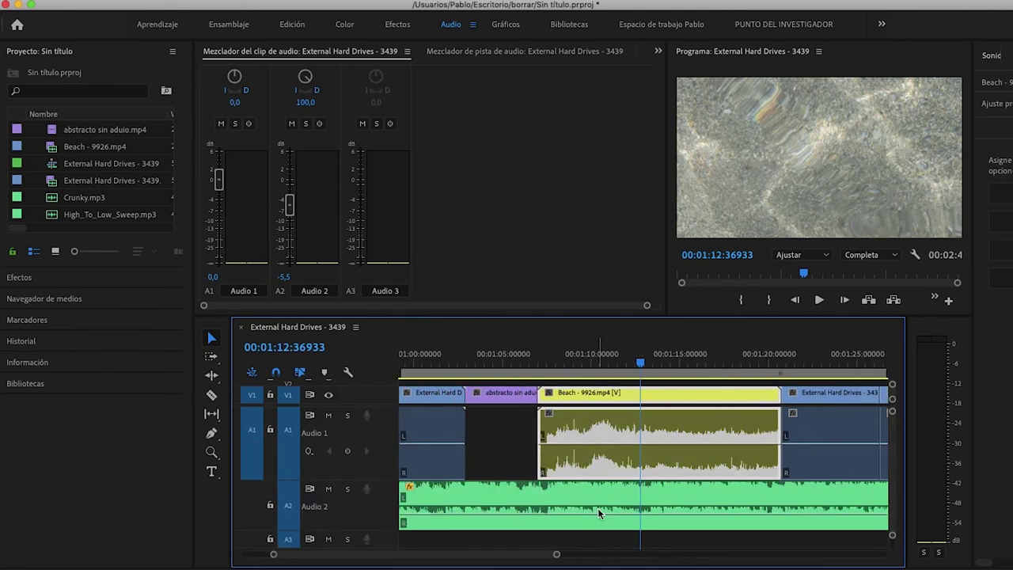
{"action": "scroll", "coordinate": [598, 507], "scroll_direction": "up", "scroll_amount": 3}
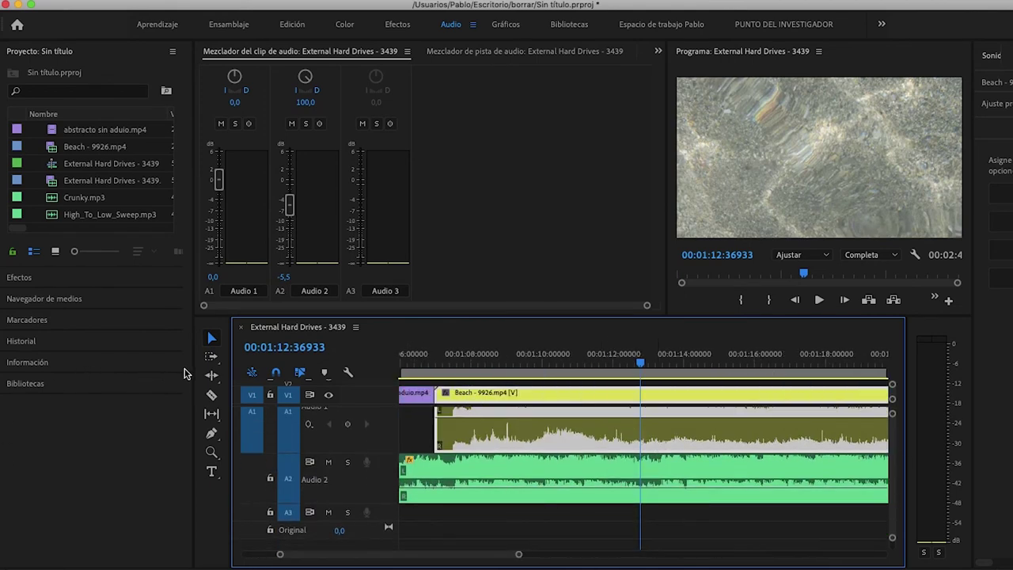
{"action": "left_click_drag", "start_coordinate": [192, 366], "coordinate": [124, 368]}
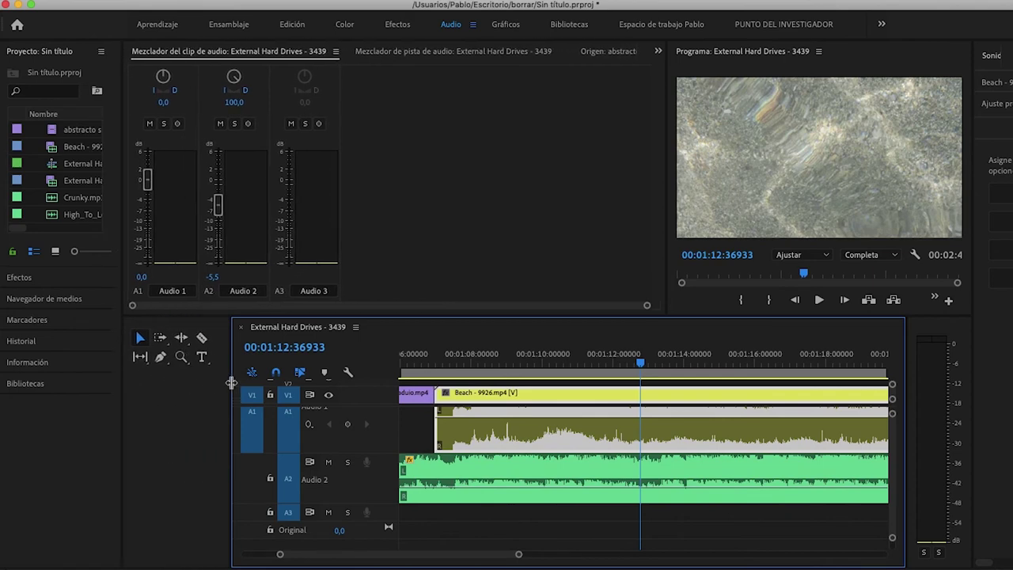
{"action": "left_click_drag", "start_coordinate": [230, 382], "coordinate": [159, 383]}
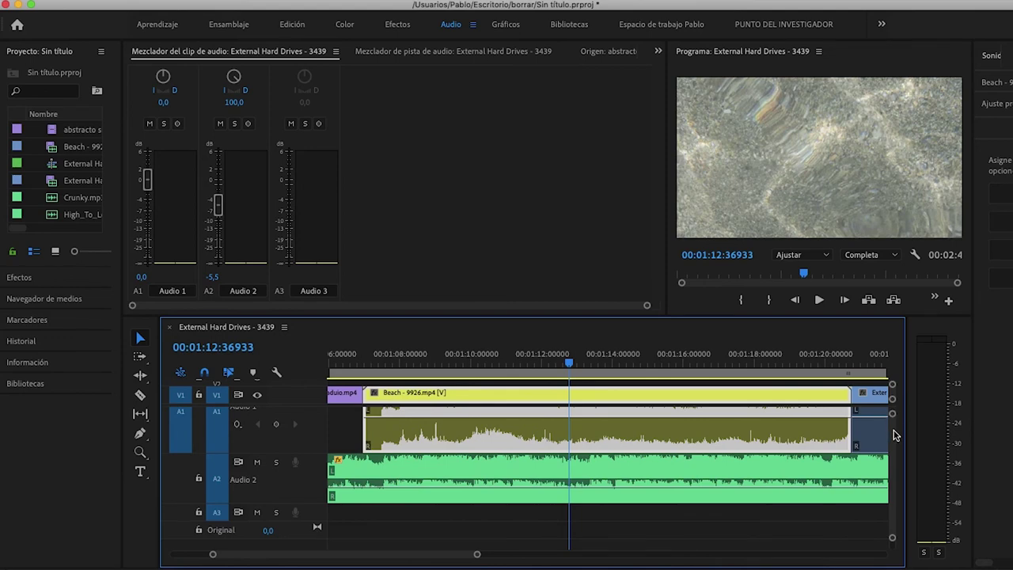
{"action": "scroll", "coordinate": [894, 435], "scroll_direction": "up", "scroll_amount": 2}
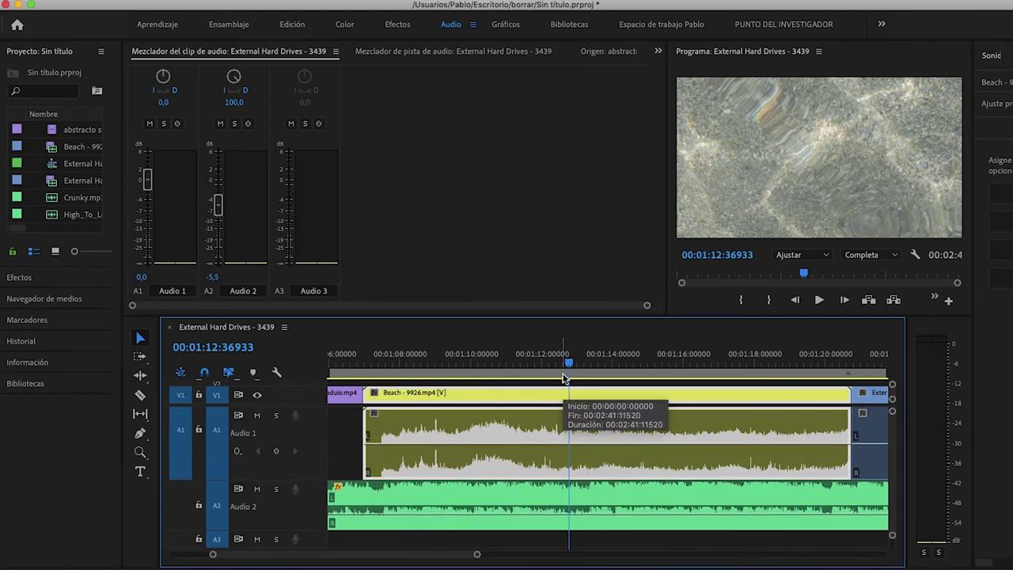
{"action": "left_click_drag", "start_coordinate": [565, 379], "coordinate": [470, 382]}
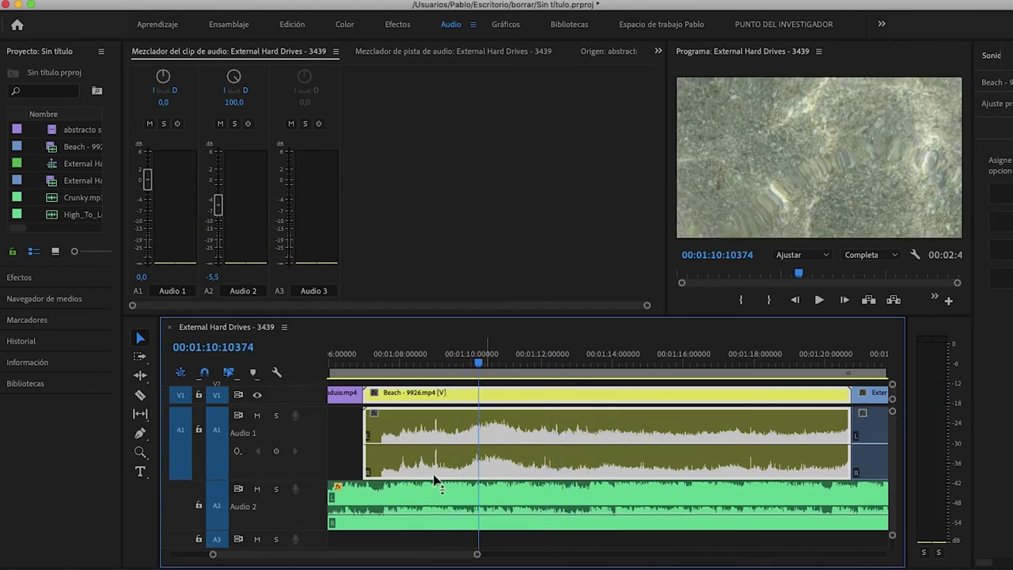
{"action": "left_click", "coordinate": [276, 451]}
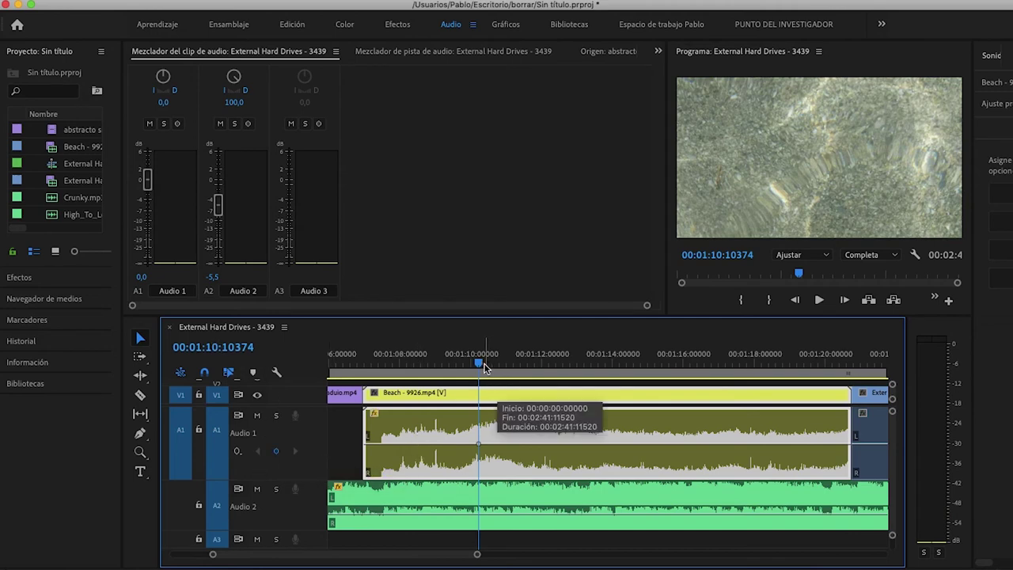
Add volume keyframes to the Beach clip's A1 audio and pull the middle one down into a dip near 01:10.
{"action": "left_click_drag", "start_coordinate": [484, 366], "coordinate": [490, 366]}
{"action": "left_click", "coordinate": [276, 451]}
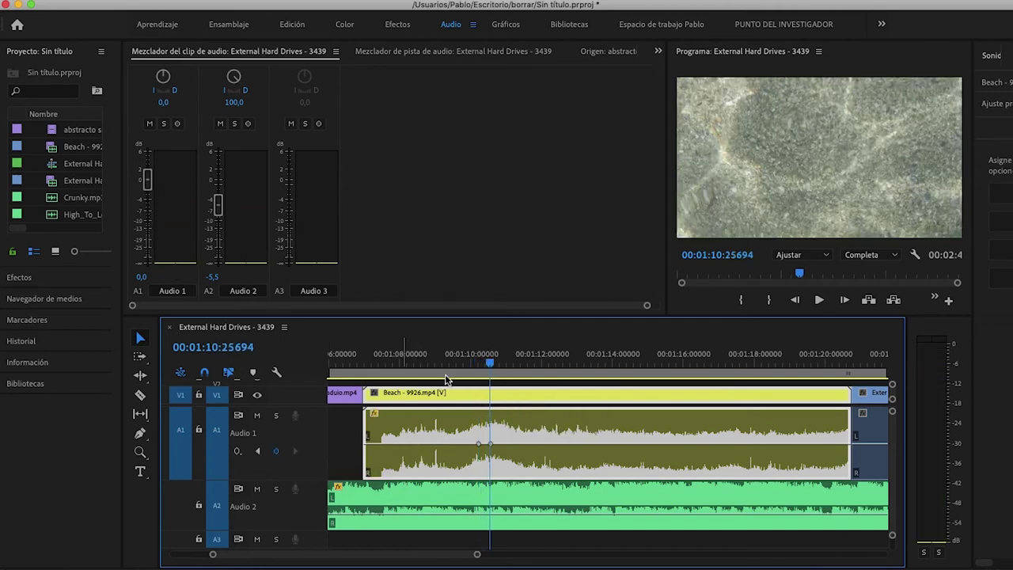
{"action": "key", "text": "space"}
{"action": "key", "text": "space"}
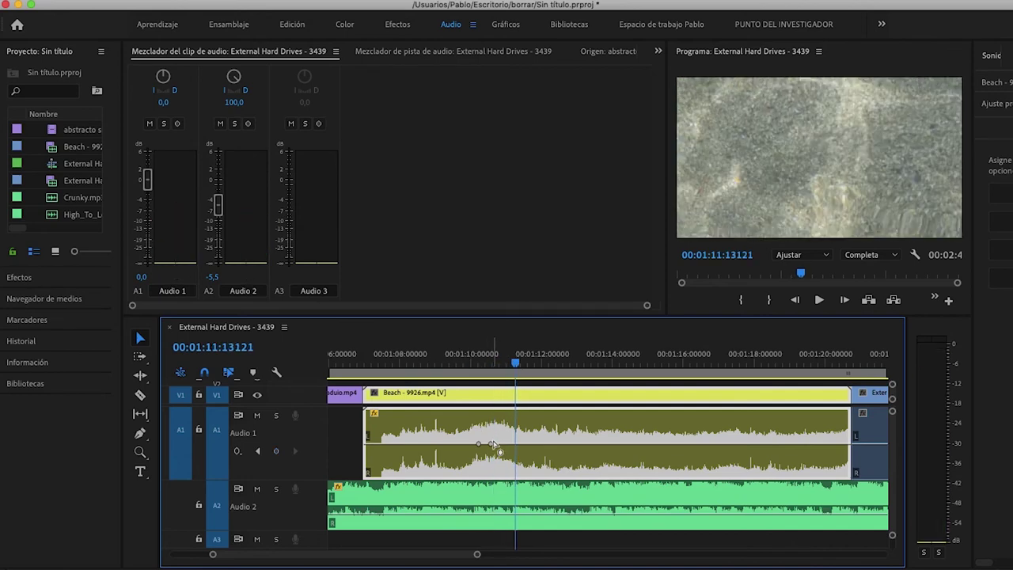
{"action": "left_click", "coordinate": [492, 444]}
{"action": "key", "text": "Delete"}
{"action": "left_click", "coordinate": [276, 451]}
{"action": "left_click_drag", "start_coordinate": [526, 353], "coordinate": [498, 353]}
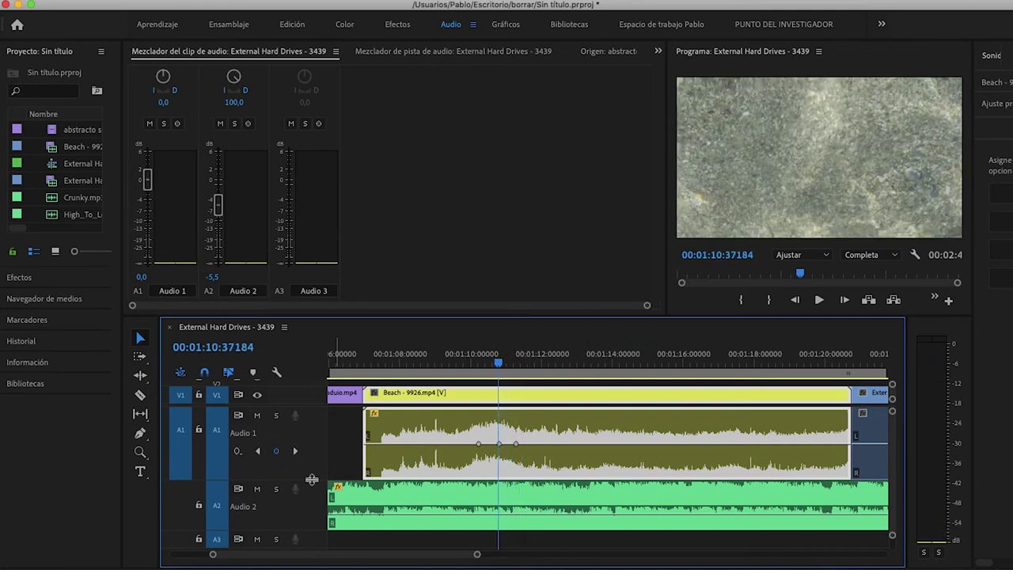
{"action": "left_click_drag", "start_coordinate": [479, 444], "coordinate": [486, 465]}
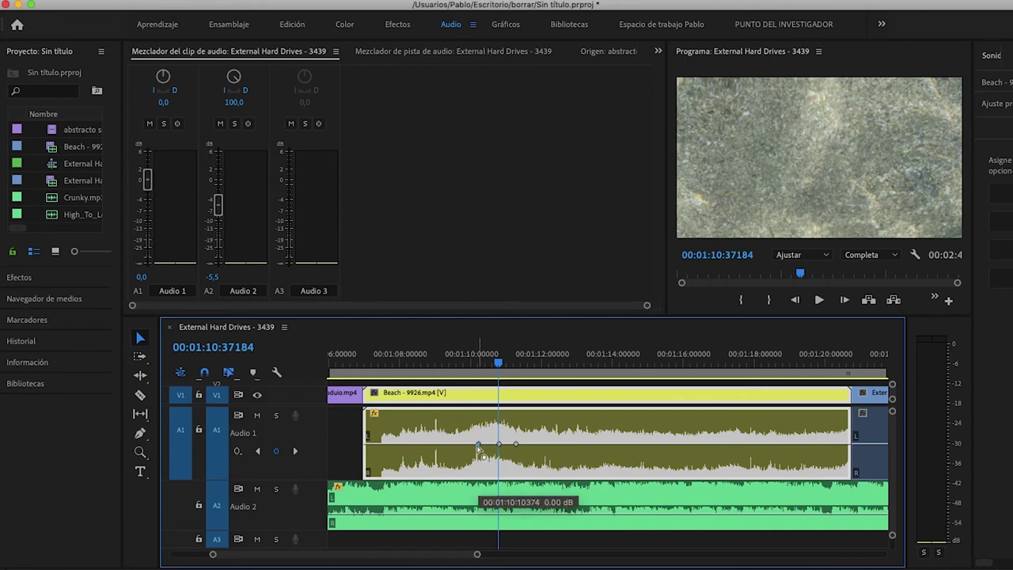
{"action": "mouse_move", "coordinate": [486, 466]}
{"action": "left_mouse_down"}
{"action": "mouse_move", "coordinate": [479, 444]}
{"action": "mouse_move", "coordinate": [511, 442]}
{"action": "mouse_move", "coordinate": [504, 448]}
{"action": "left_mouse_up"}
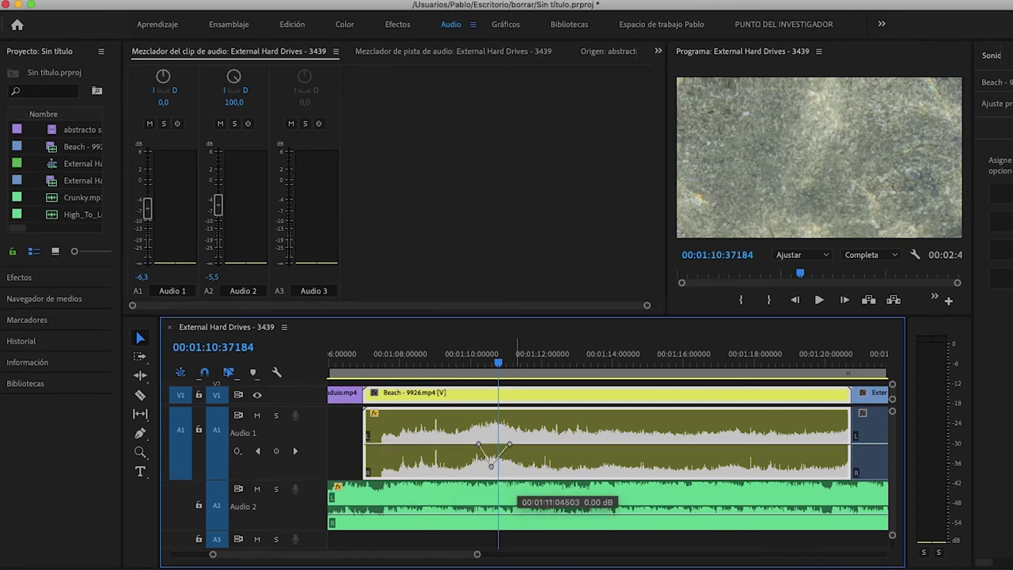
Add keyframes after the dip, raise the last to 2,6 dB, and mute Audio 2.
{"action": "left_click", "coordinate": [527, 366]}
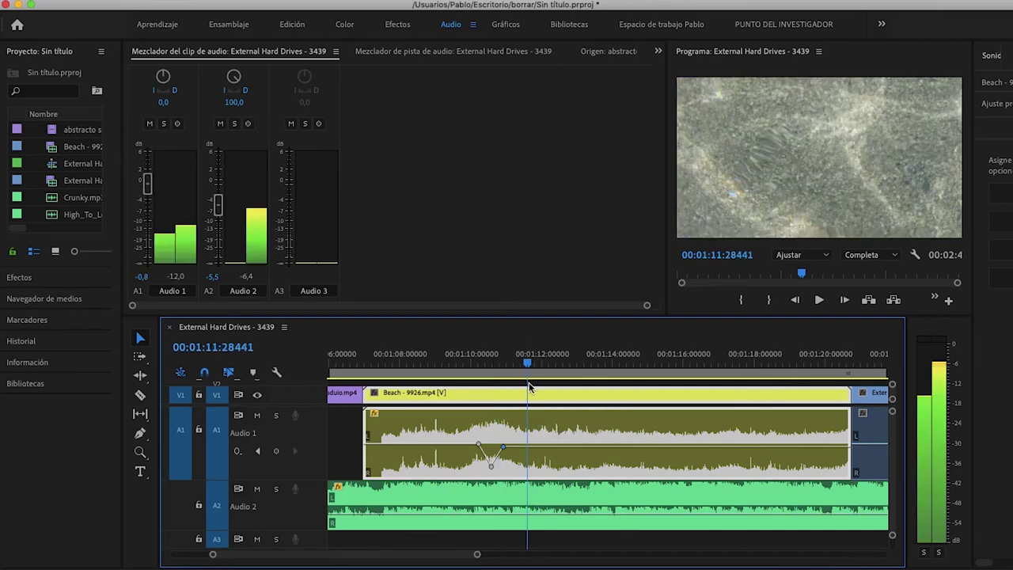
{"action": "left_click", "coordinate": [277, 451]}
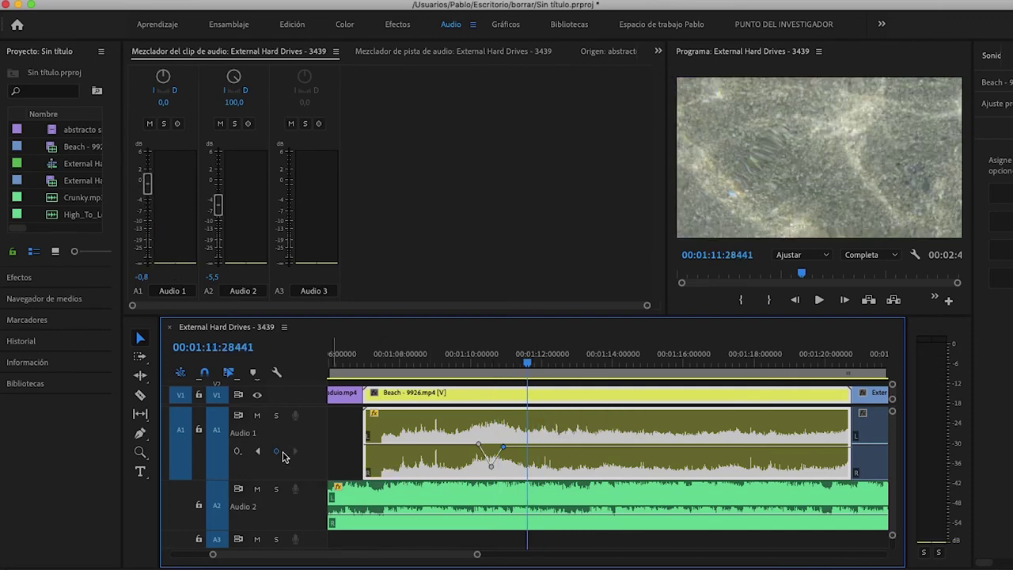
{"action": "key", "text": "space"}
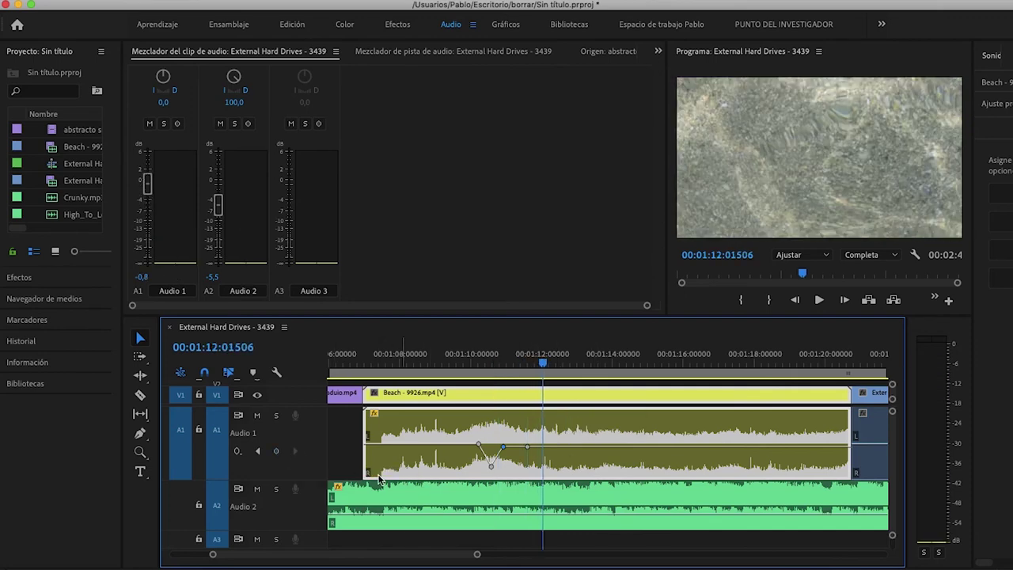
{"action": "left_click", "coordinate": [277, 452]}
{"action": "left_click_drag", "start_coordinate": [545, 447], "coordinate": [556, 422]}
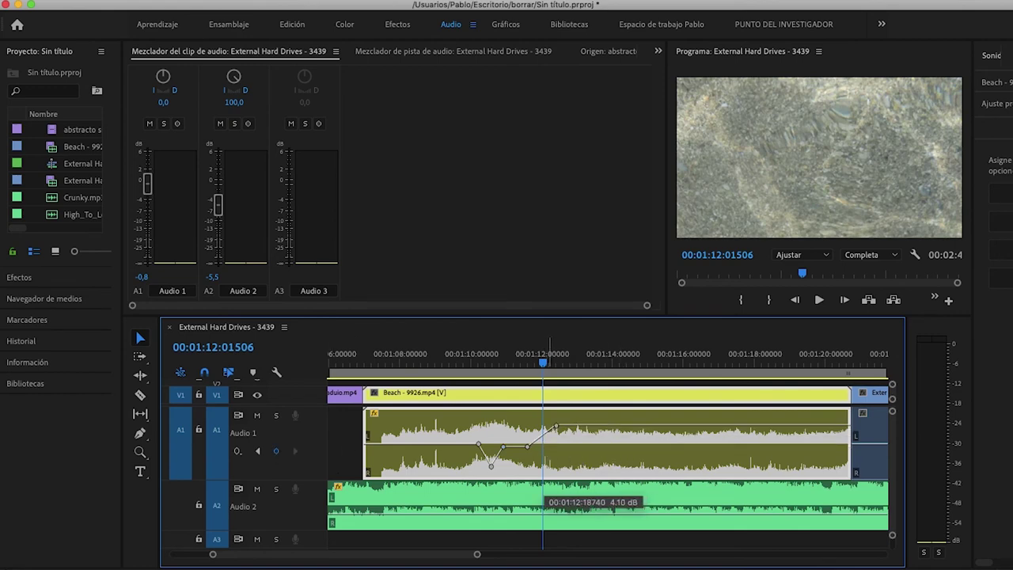
{"action": "left_click", "coordinate": [256, 489]}
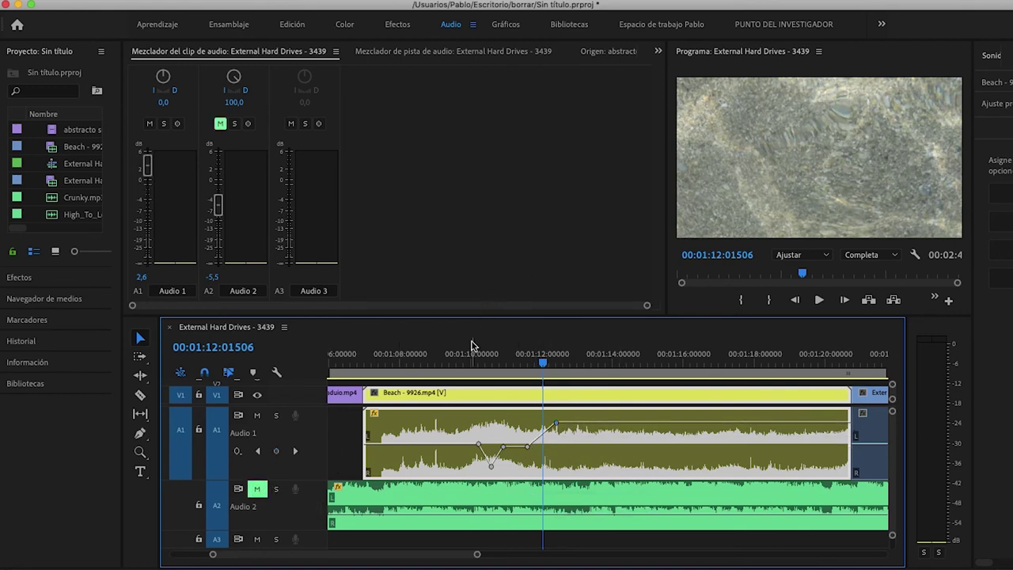
{"action": "left_click", "coordinate": [444, 354]}
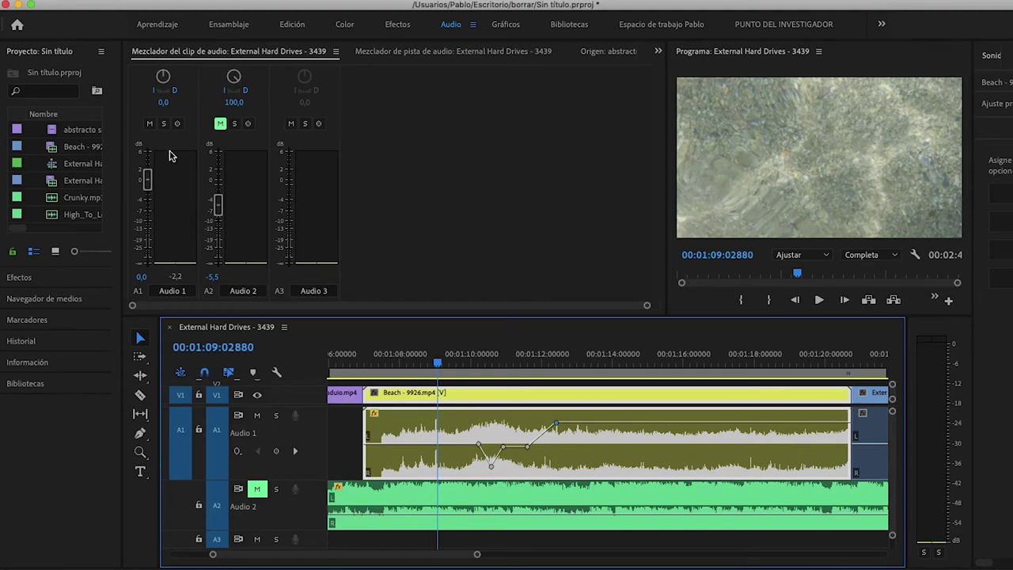
Play back and scrub through the volume dip to review it.
{"action": "key", "text": "space"}
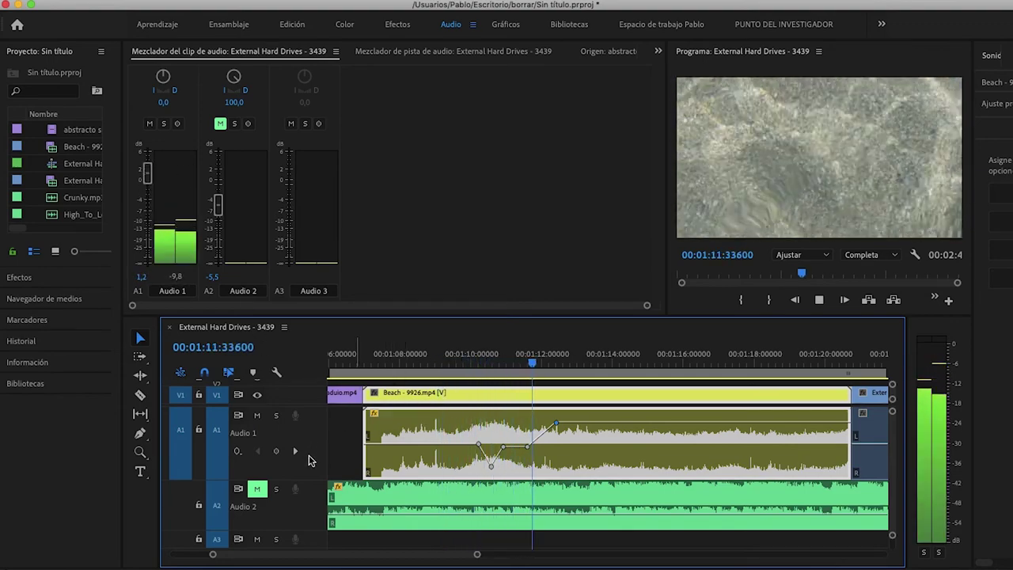
{"action": "key", "text": "space"}
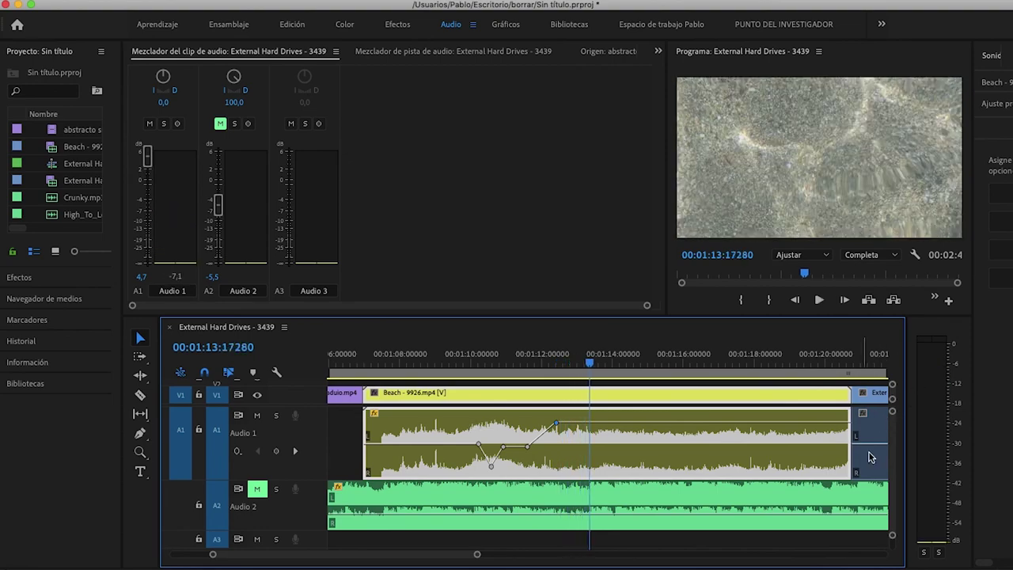
{"action": "left_click", "coordinate": [543, 355]}
{"action": "mouse_move", "coordinate": [542, 355]}
{"action": "left_mouse_down"}
{"action": "mouse_move", "coordinate": [519, 349]}
{"action": "mouse_move", "coordinate": [521, 339]}
{"action": "mouse_move", "coordinate": [448, 336]}
{"action": "left_mouse_up"}
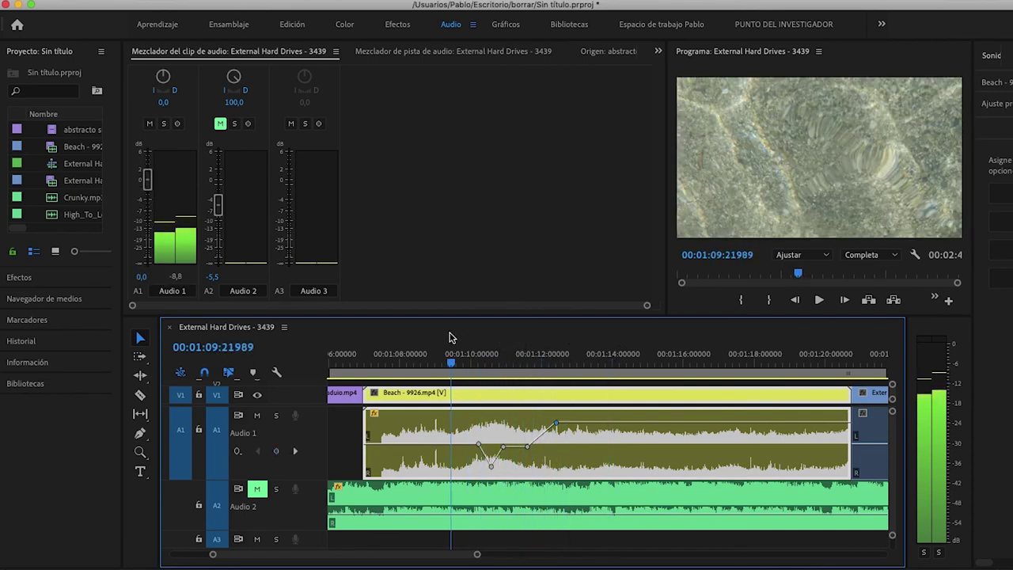
{"action": "left_click_drag", "start_coordinate": [455, 352], "coordinate": [427, 352]}
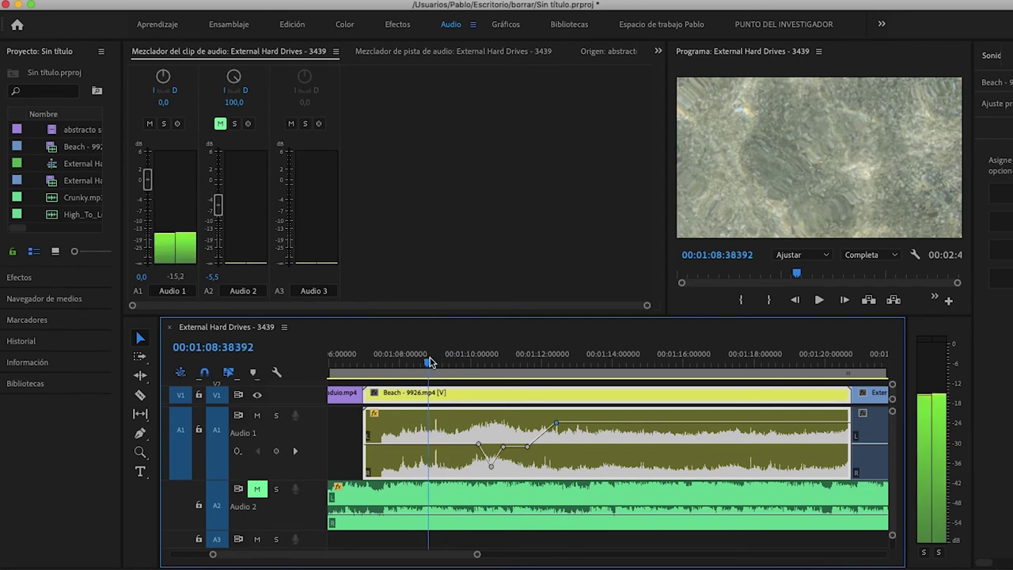
Replay from about 01:06:32, then cut the Beach clip out of the sequence.
{"action": "scroll", "coordinate": [441, 560], "scroll_direction": "left", "scroll_amount": 10}
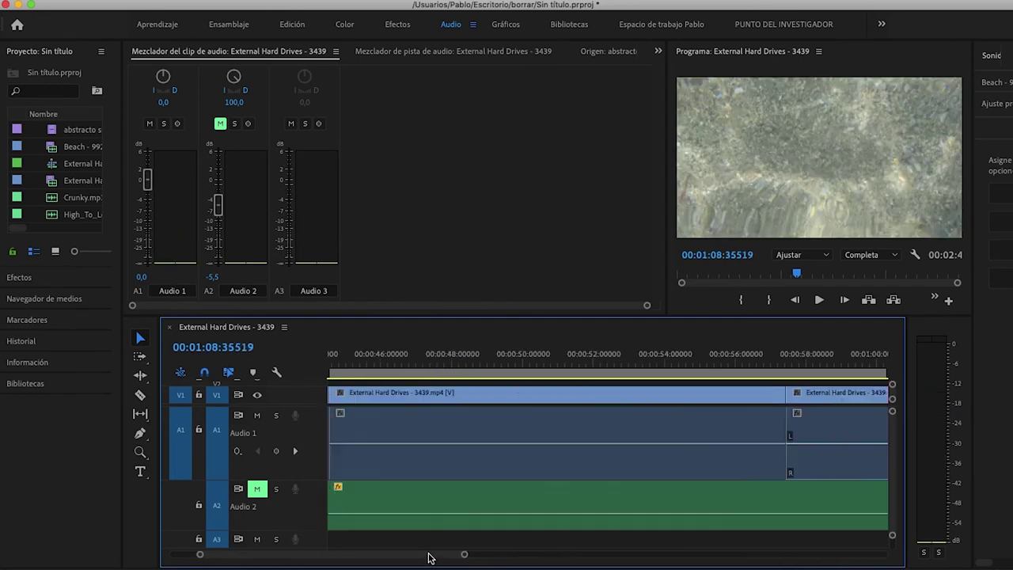
{"action": "scroll", "coordinate": [440, 560], "scroll_direction": "right", "scroll_amount": 8}
{"action": "scroll", "coordinate": [437, 560], "scroll_direction": "left", "scroll_amount": 3}
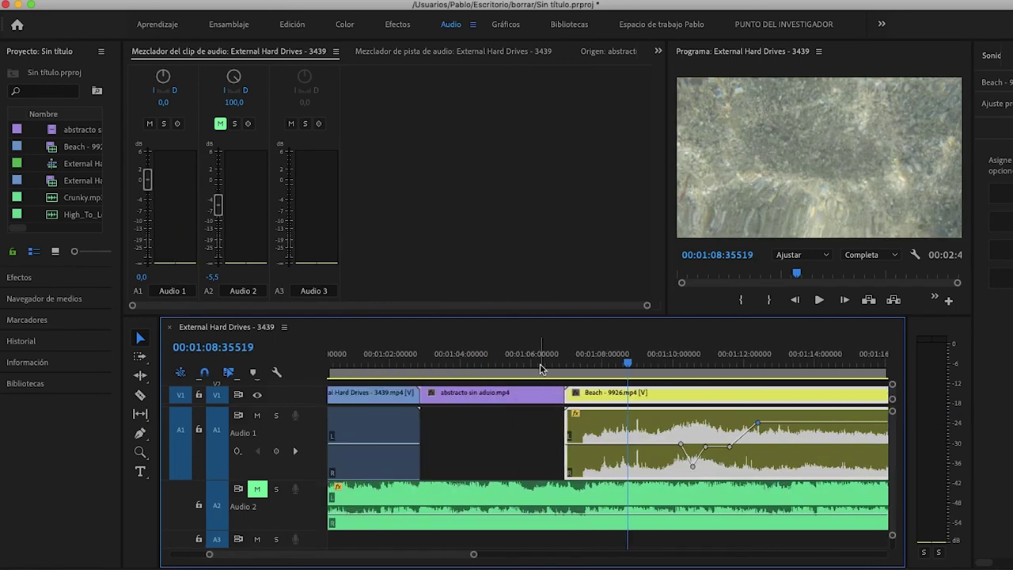
{"action": "left_click_drag", "start_coordinate": [579, 357], "coordinate": [553, 353]}
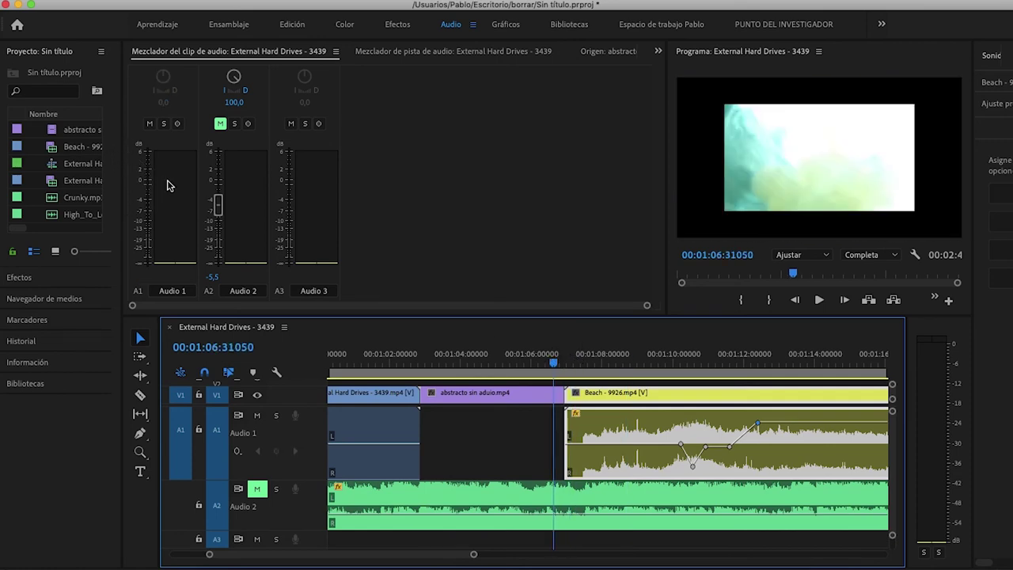
{"action": "key", "text": "space"}
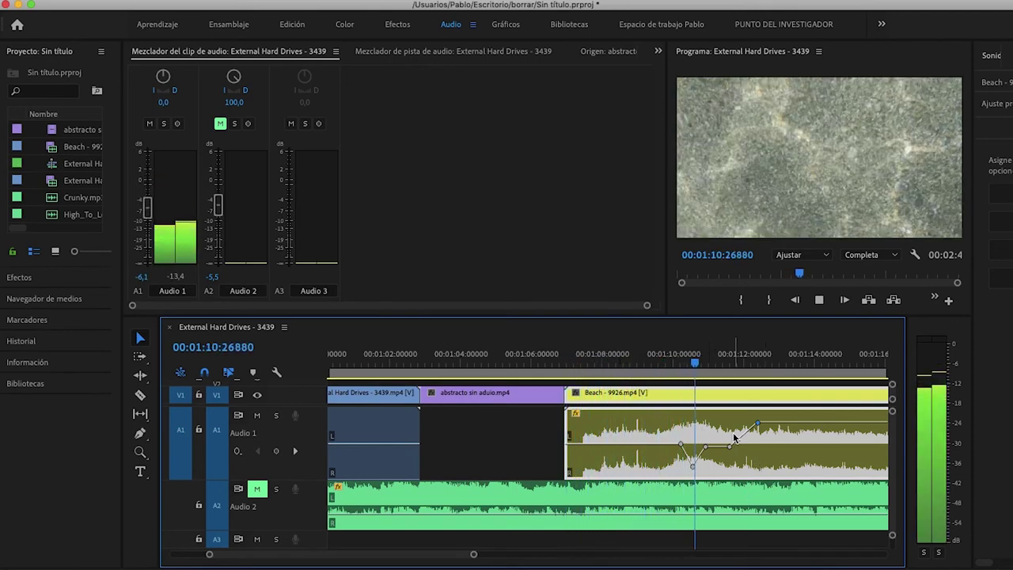
{"action": "key", "text": "space"}
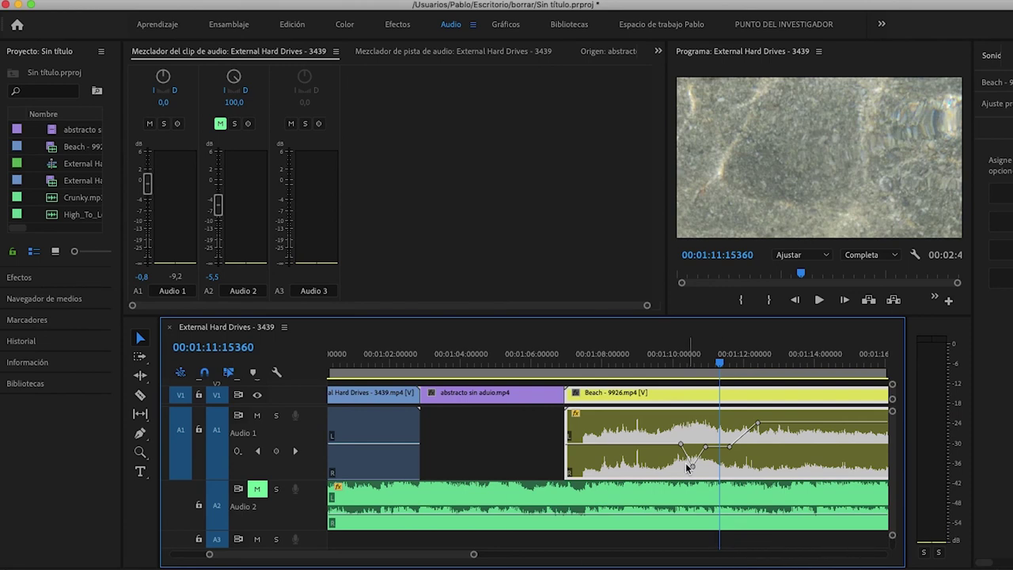
{"action": "key", "text": "Delete"}
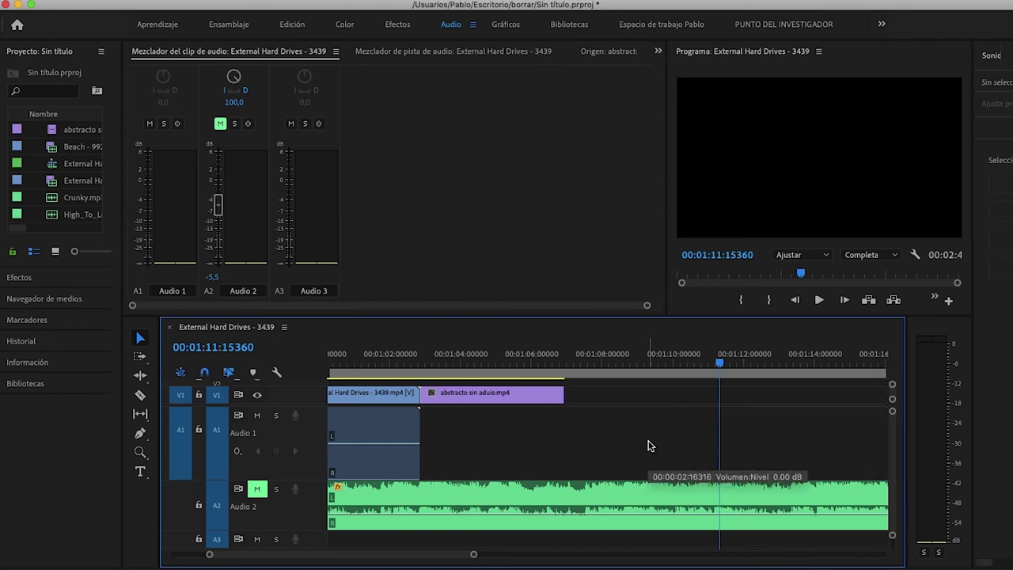
Paste the cut Beach clip at 04:17, at the end of the sequence.
{"action": "key", "text": "minus"}
{"action": "key", "text": "minus"}
{"action": "key", "text": "minus"}
{"action": "key", "text": "minus"}
{"action": "key", "text": "minus"}
{"action": "left_click", "coordinate": [615, 364]}
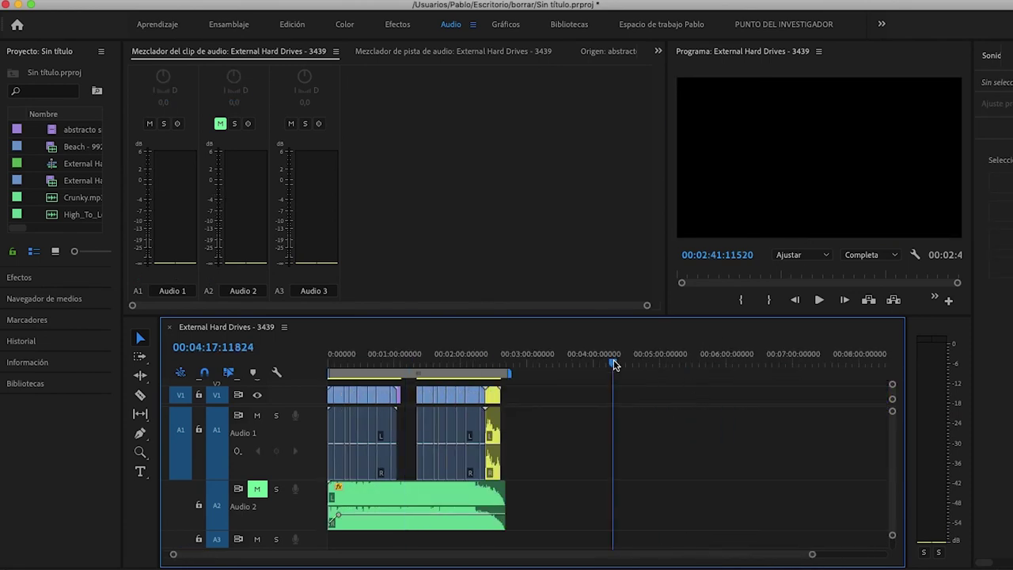
{"action": "key", "text": "ctrl+v"}
{"action": "key", "text": "equal"}
{"action": "key", "text": "equal"}
{"action": "key", "text": "equal"}
{"action": "scroll", "coordinate": [565, 417], "scroll_direction": "up", "scroll_amount": 2}
{"action": "left_click", "coordinate": [523, 354]}
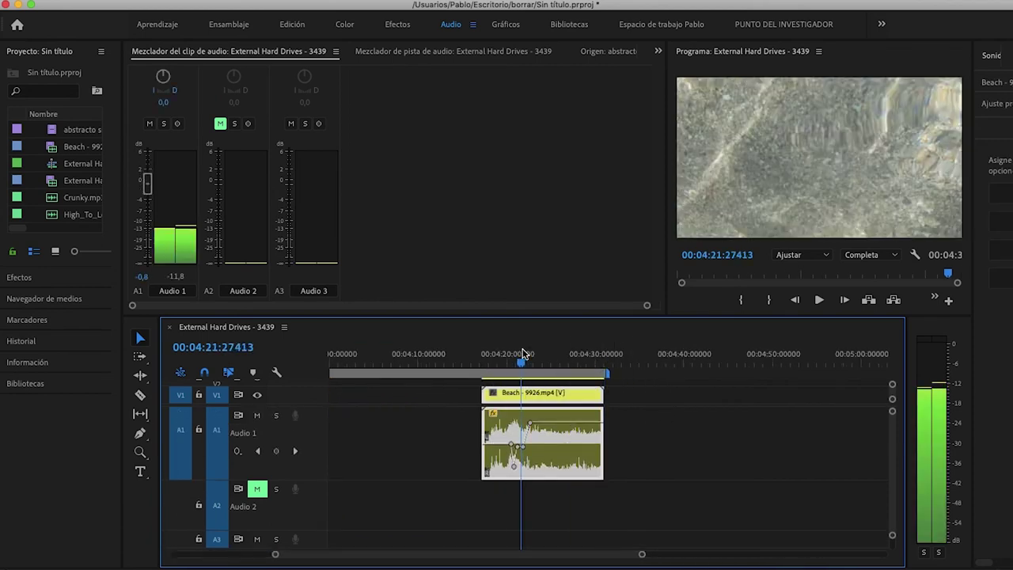
{"action": "key", "text": "equal"}
{"action": "key", "text": "equal"}
{"action": "key", "text": "equal"}
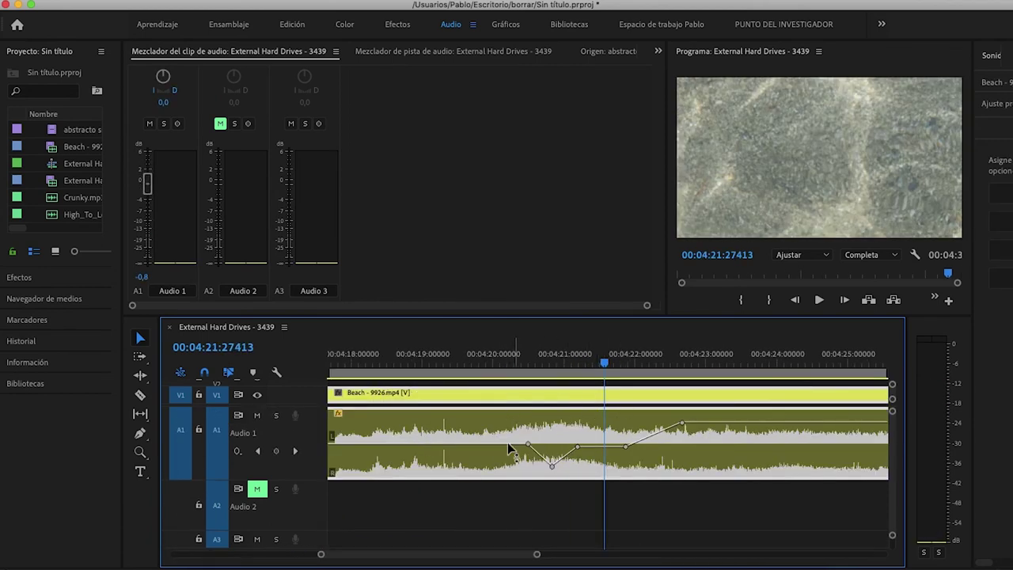
Zoom out, return the playhead to about 01:07, and show the Audio Track Mixer.
{"action": "key", "text": "minus"}
{"action": "key", "text": "minus"}
{"action": "key", "text": "minus"}
{"action": "key", "text": "minus"}
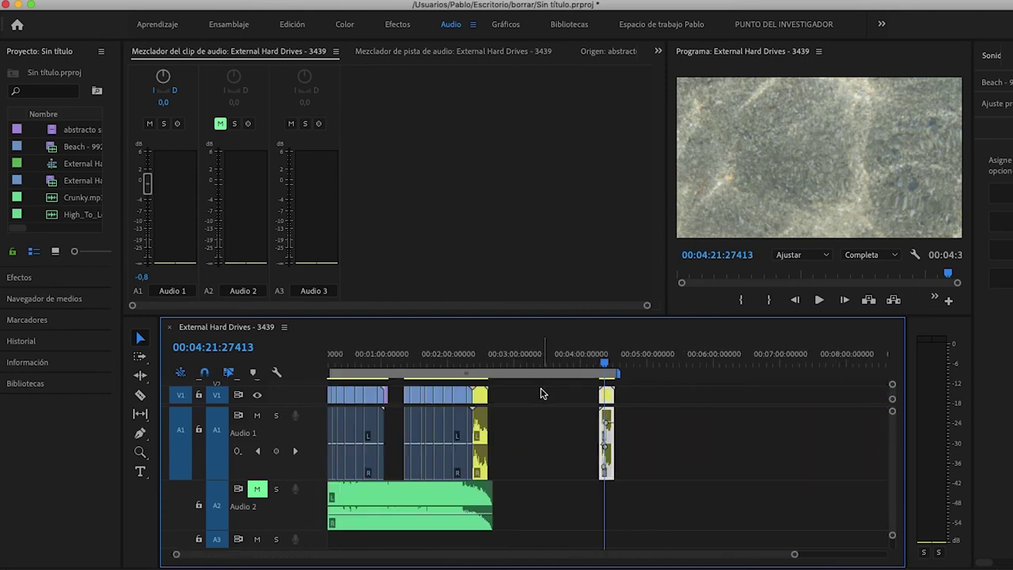
{"action": "left_click_drag", "start_coordinate": [429, 356], "coordinate": [394, 348]}
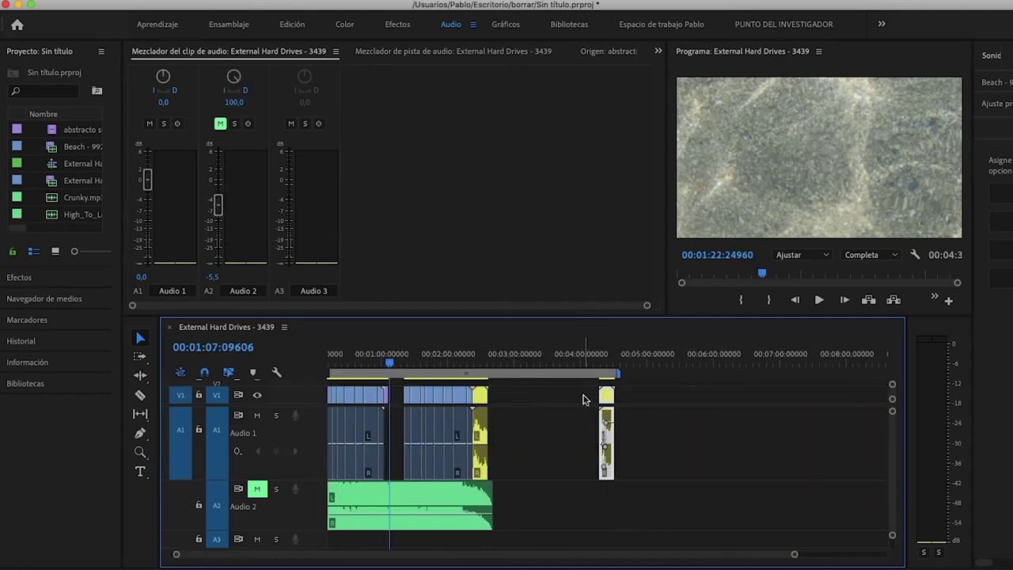
{"action": "left_click", "coordinate": [451, 52]}
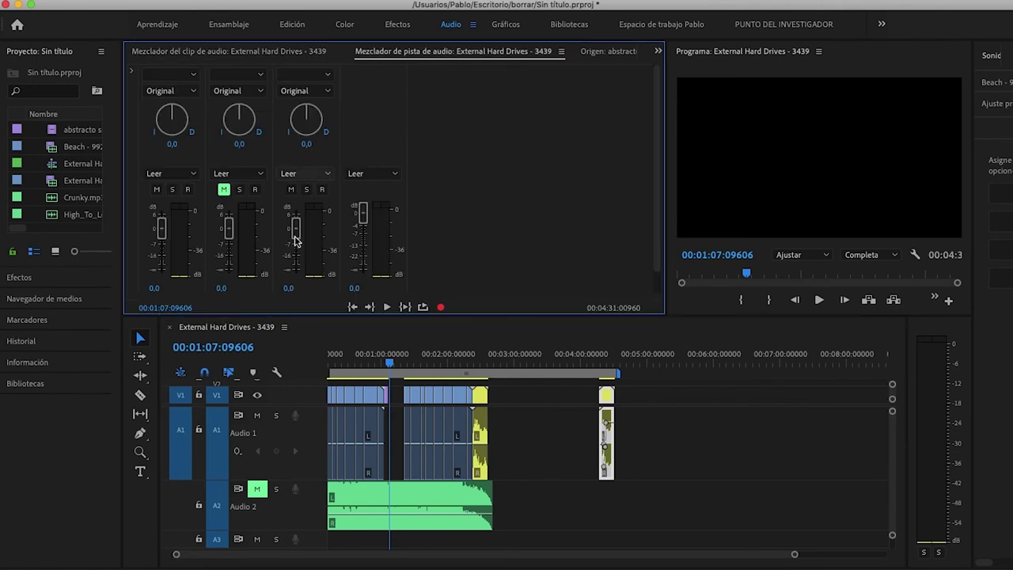
Undo the Beach clip's move so it returns to its gap.
{"action": "left_click", "coordinate": [606, 351]}
{"action": "key", "text": "ctrl+z"}
{"action": "key", "text": "equal"}
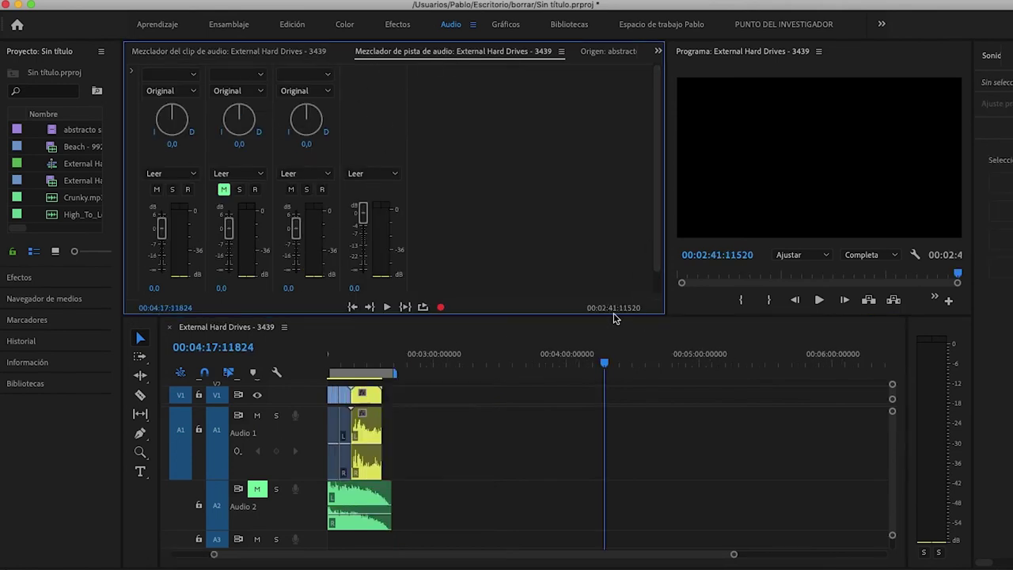
{"action": "key", "text": "equal"}
{"action": "key", "text": "equal"}
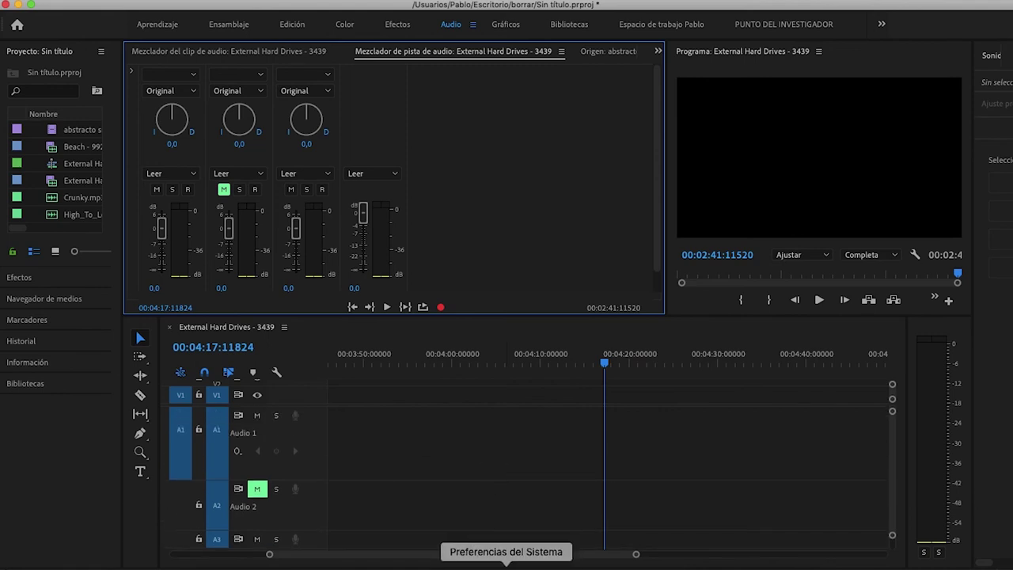
Switch Audio 1 to display Fotogramas clave de pista > Volumen keyframes.
{"action": "left_click_drag", "start_coordinate": [515, 554], "coordinate": [366, 564]}
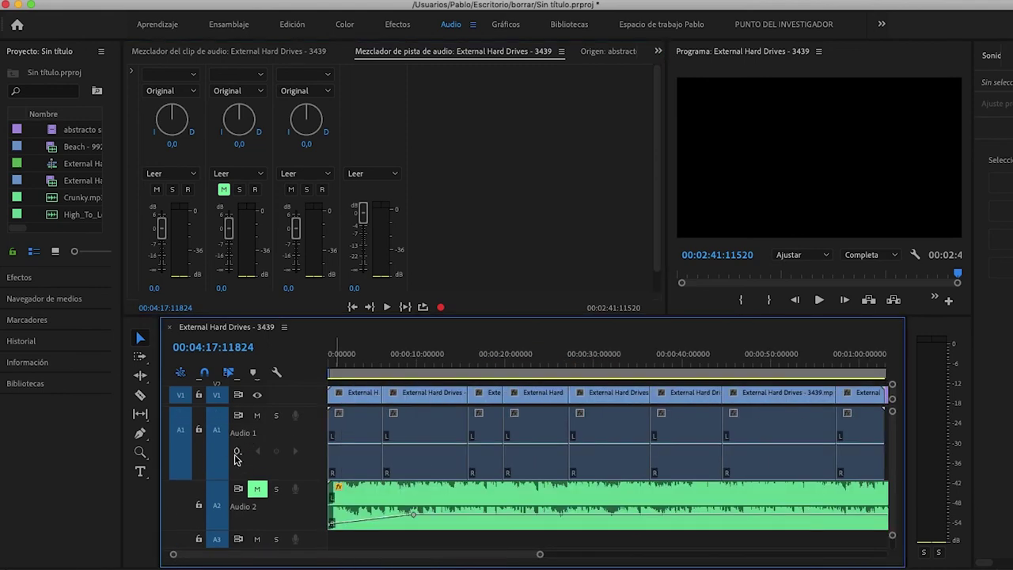
{"action": "left_click", "coordinate": [236, 452]}
{"action": "mouse_move", "coordinate": [396, 477]}
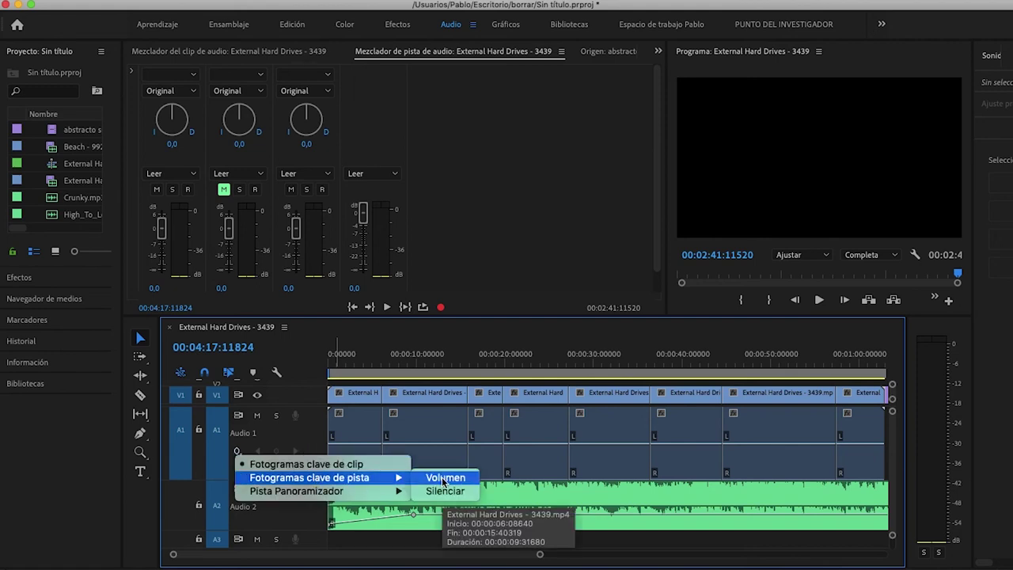
{"action": "left_click", "coordinate": [443, 478]}
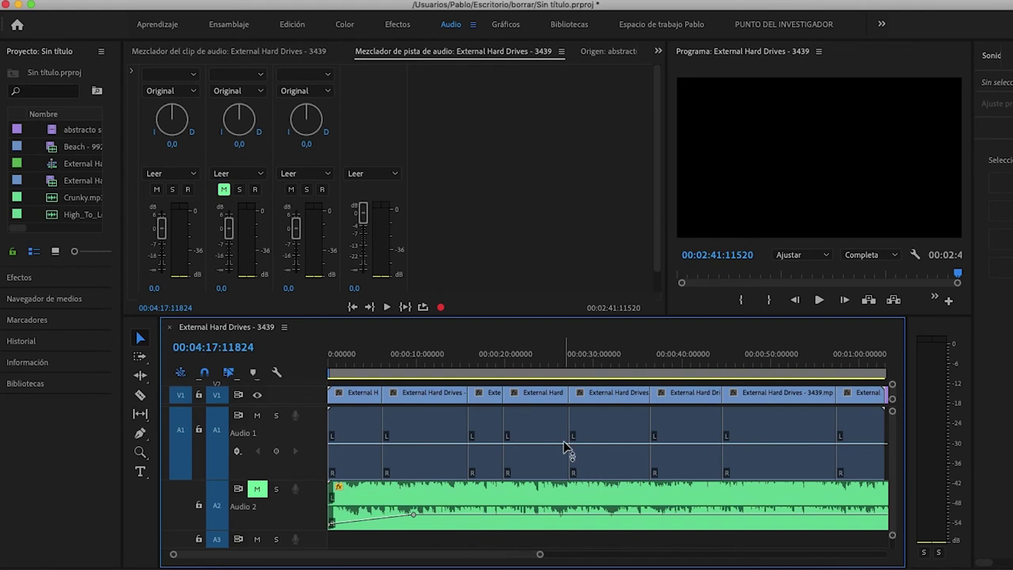
{"action": "key", "text": "minus"}
{"action": "key", "text": "minus"}
{"action": "key", "text": "minus"}
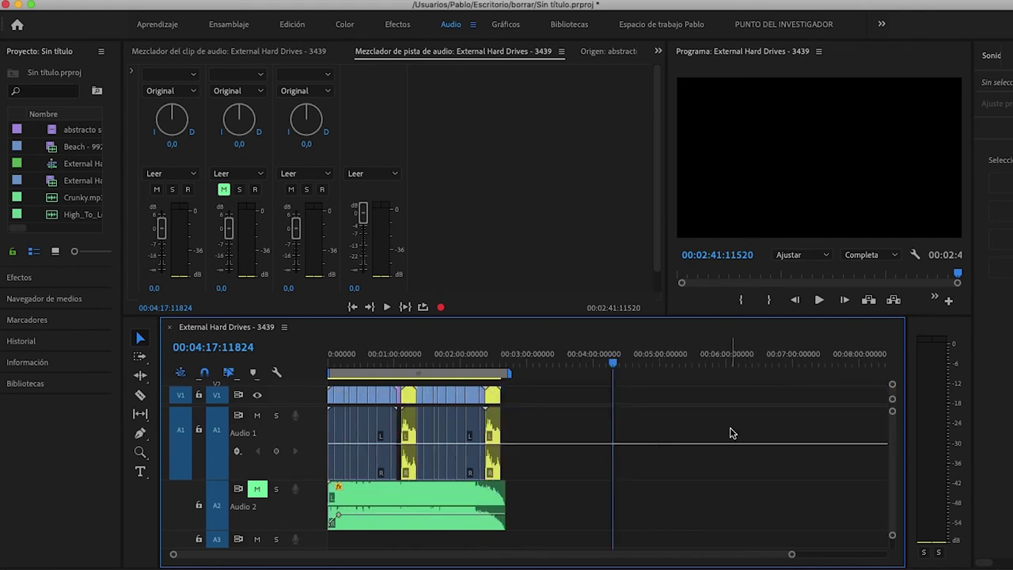
{"action": "left_click_drag", "start_coordinate": [482, 359], "coordinate": [488, 367]}
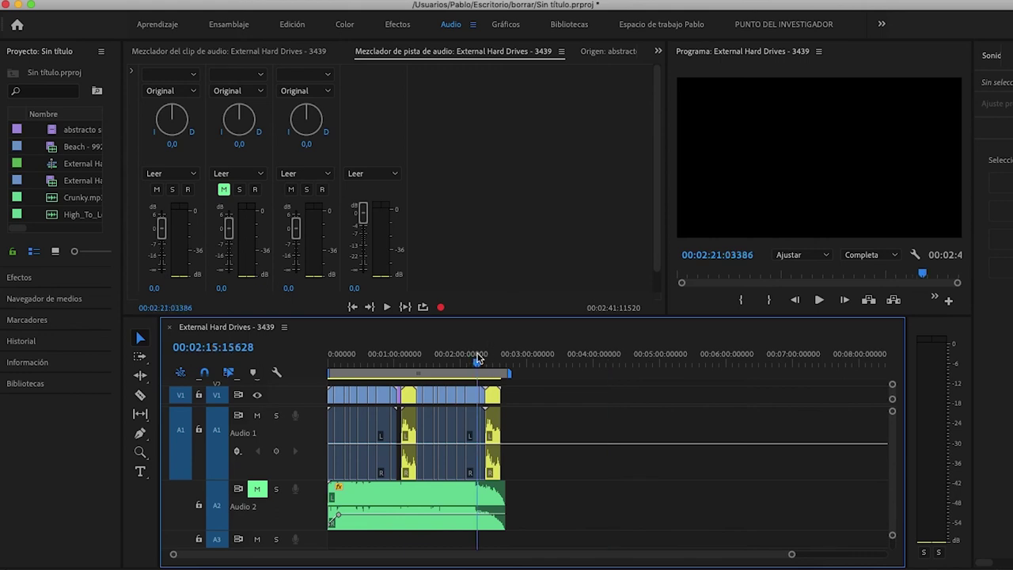
Zoom in and play through the Beach insert to find where the dip belongs.
{"action": "key", "text": "equal"}
{"action": "key", "text": "equal"}
{"action": "key", "text": "equal"}
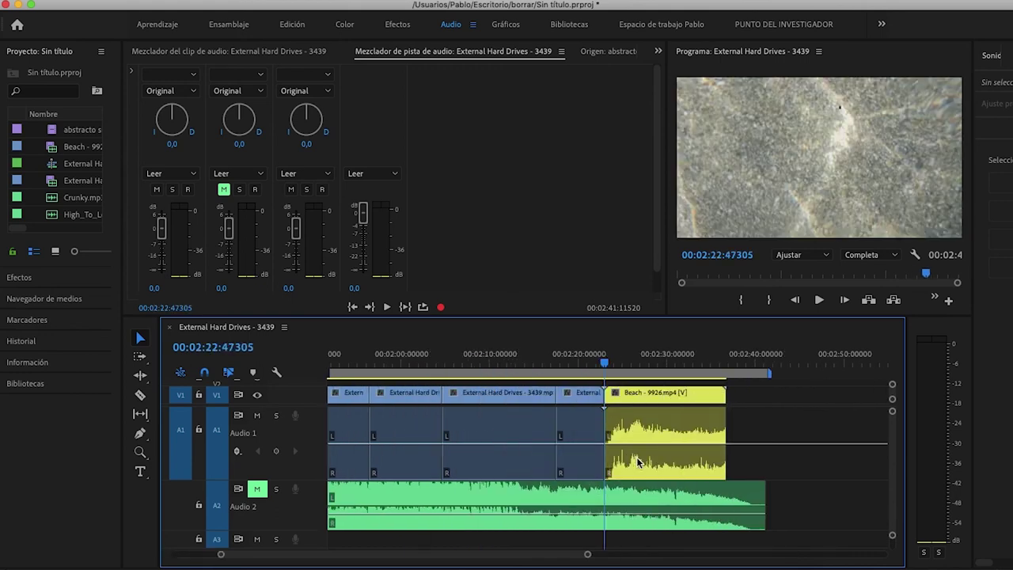
{"action": "key", "text": "space"}
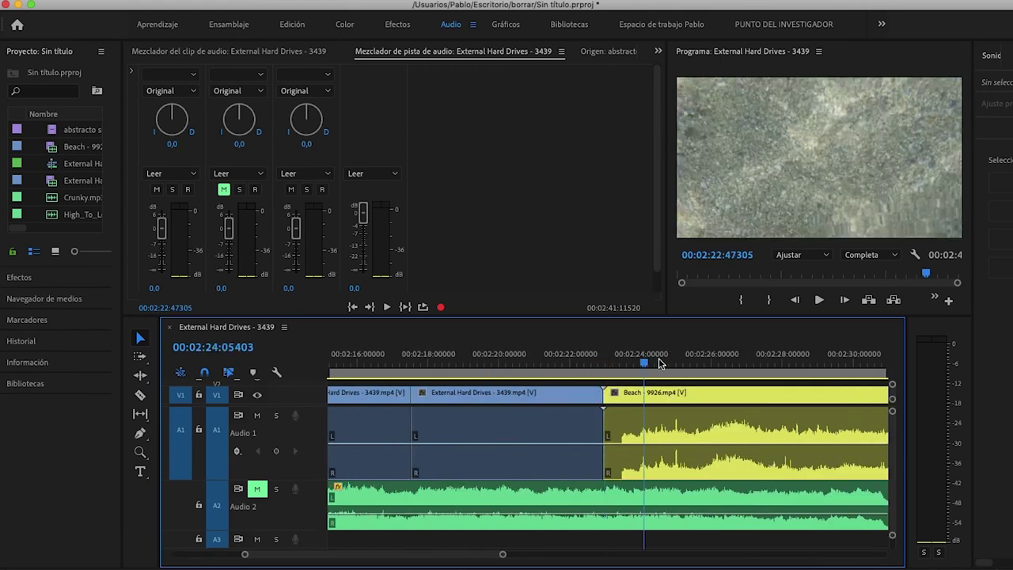
{"action": "key", "text": "space"}
{"action": "key", "text": "minus"}
{"action": "key", "text": "minus"}
{"action": "key", "text": "space"}
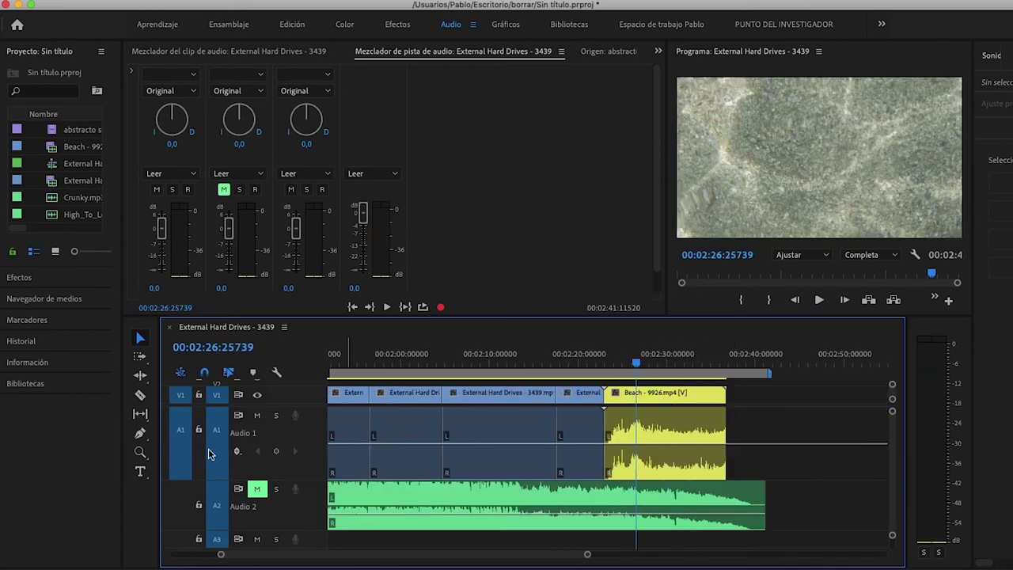
Add Audio 1 track keyframes from 02:24 to 02:32, pull the middle segment down, and play it back.
{"action": "left_click", "coordinate": [618, 358]}
{"action": "left_click", "coordinate": [295, 452]}
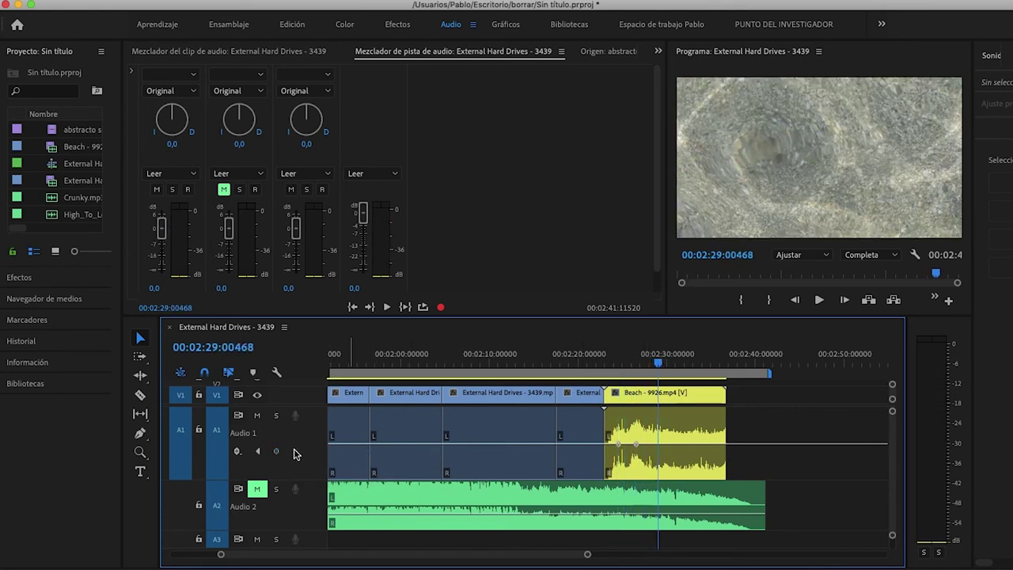
{"action": "left_click", "coordinate": [685, 360]}
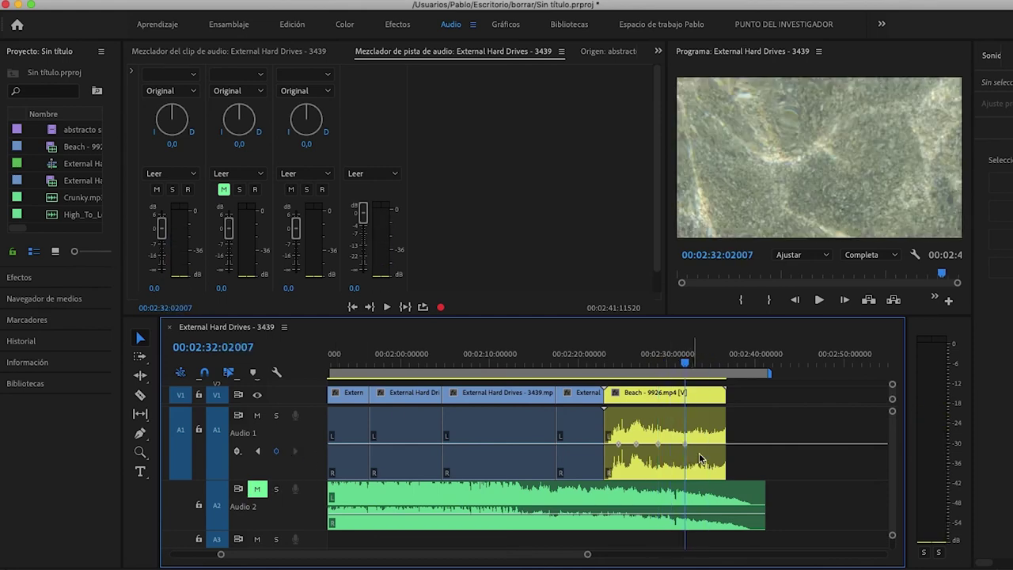
{"action": "mouse_move", "coordinate": [651, 448]}
{"action": "left_mouse_down"}
{"action": "mouse_move", "coordinate": [650, 465]}
{"action": "mouse_move", "coordinate": [667, 464]}
{"action": "left_mouse_up"}
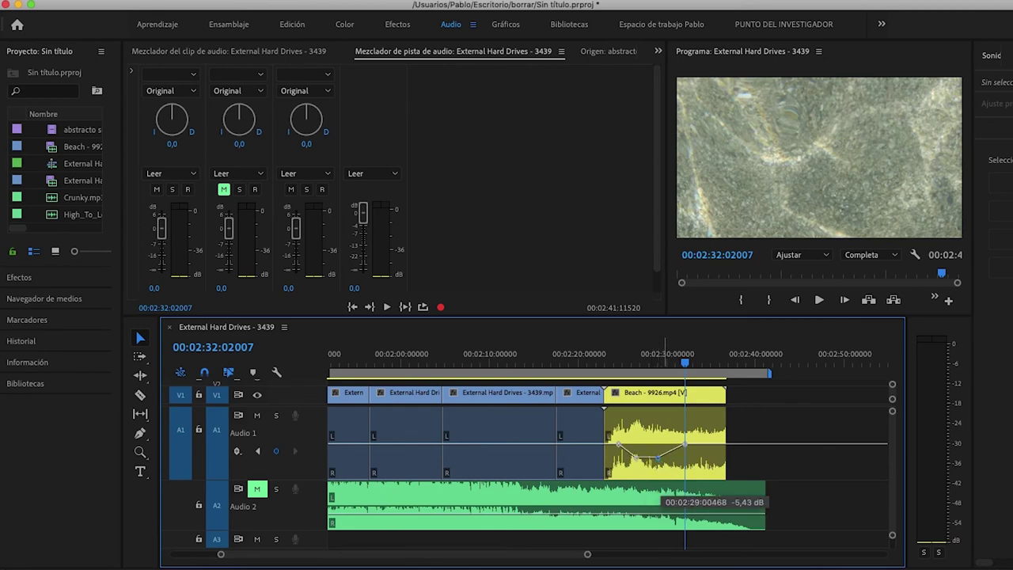
{"action": "left_click", "coordinate": [612, 364]}
{"action": "key", "text": "space"}
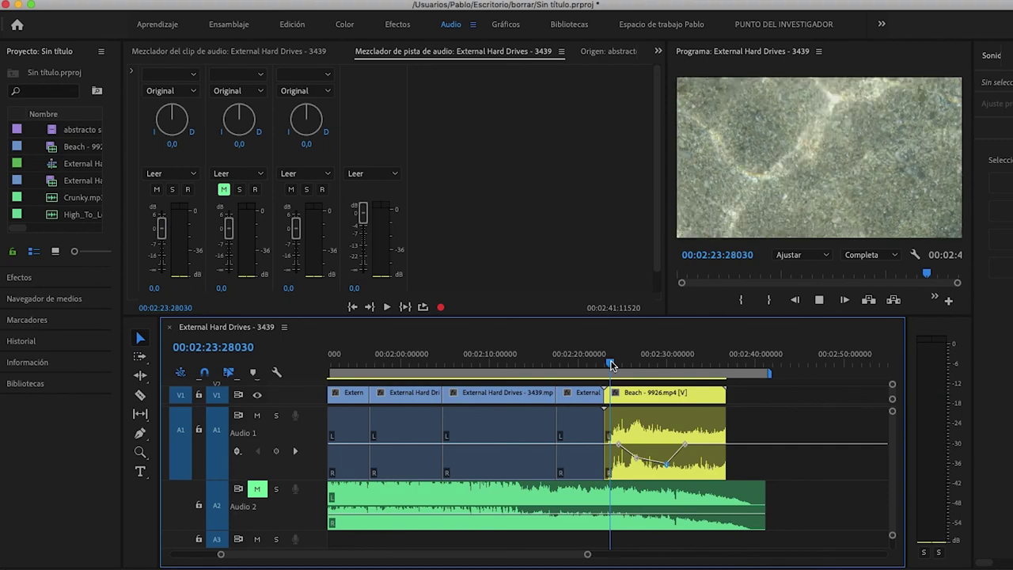
Lower Audio 1's track level during playback, then set Program monitor playback resolution to 1/4.
{"action": "left_click_drag", "start_coordinate": [162, 228], "coordinate": [169, 244]}
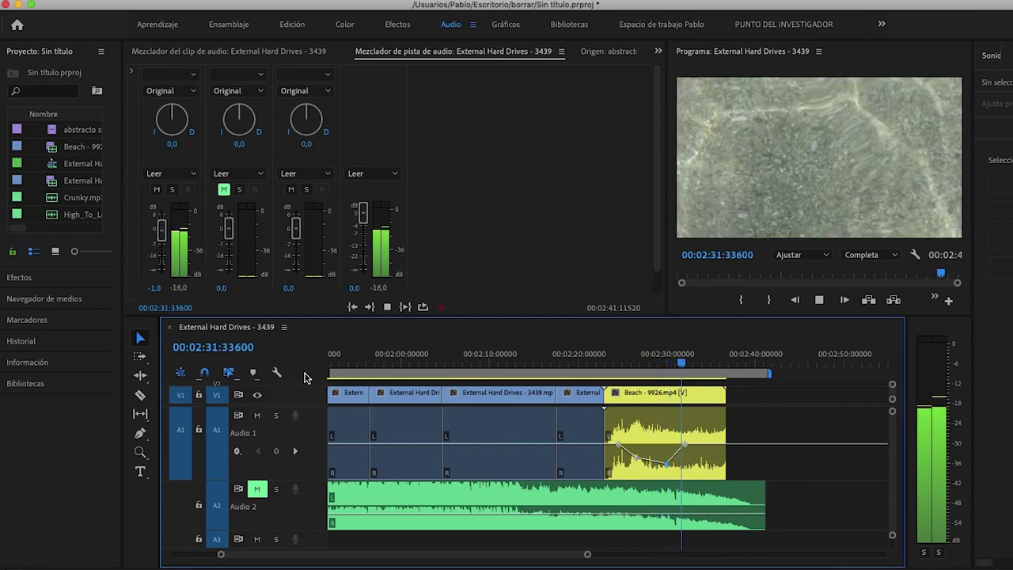
{"action": "left_click", "coordinate": [388, 305]}
{"action": "left_click", "coordinate": [870, 271]}
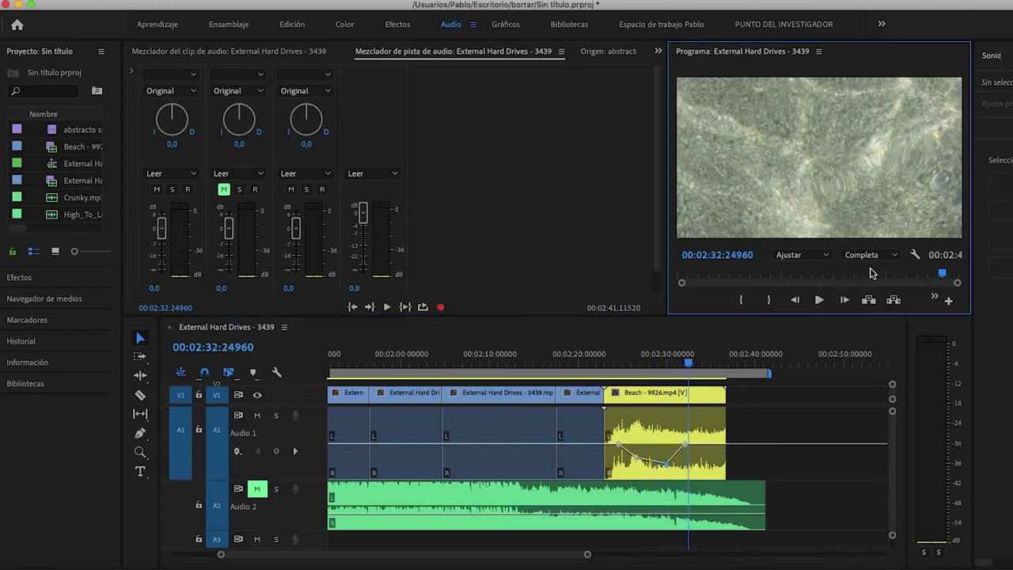
{"action": "left_click", "coordinate": [877, 258]}
{"action": "left_click", "coordinate": [868, 299]}
{"action": "left_click", "coordinate": [699, 422]}
Turn off V1 video output, replay the dip from 02:28, and drag the Beach clip later.
{"action": "left_click_drag", "start_coordinate": [683, 362], "coordinate": [677, 363]}
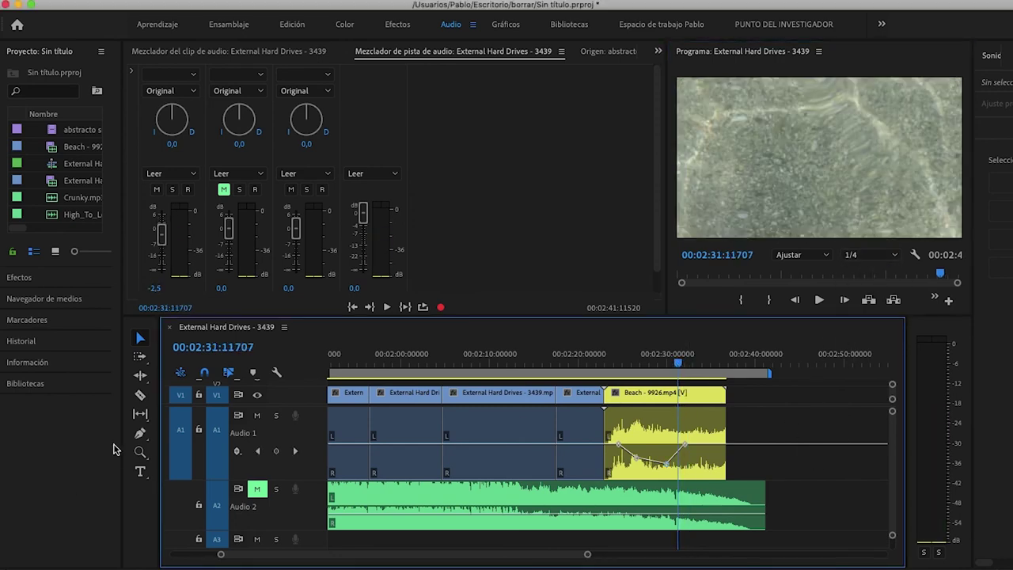
{"action": "left_click", "coordinate": [257, 395]}
{"action": "left_click_drag", "start_coordinate": [700, 364], "coordinate": [637, 366]}
{"action": "key", "text": "space"}
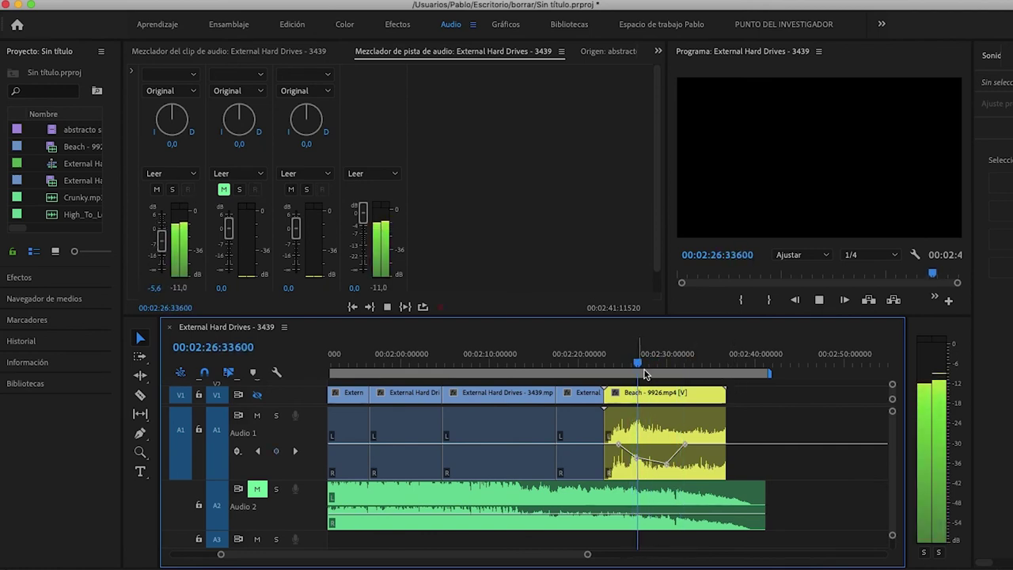
{"action": "key", "text": "space"}
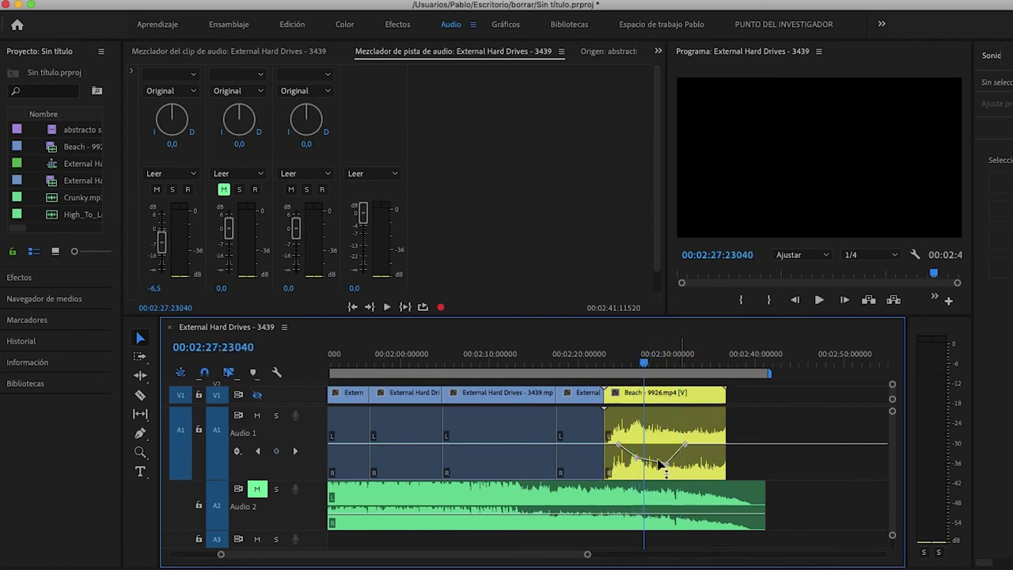
{"action": "left_click", "coordinate": [695, 398]}
{"action": "left_click_drag", "start_coordinate": [684, 396], "coordinate": [829, 397]}
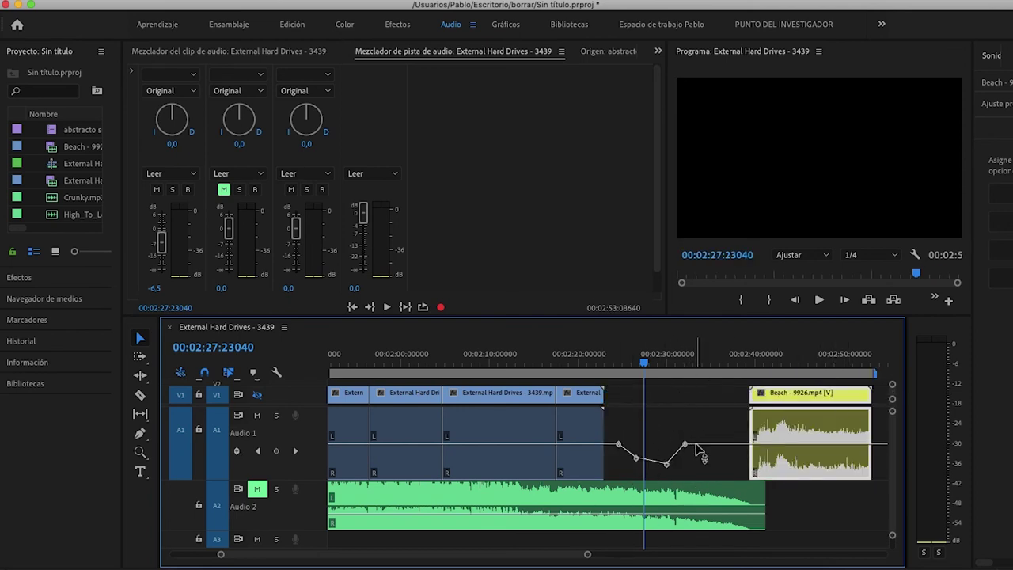
Switch Audio 1 back to clip keyframes and return the Beach clip against the External clip.
{"action": "left_click_drag", "start_coordinate": [776, 364], "coordinate": [814, 364]}
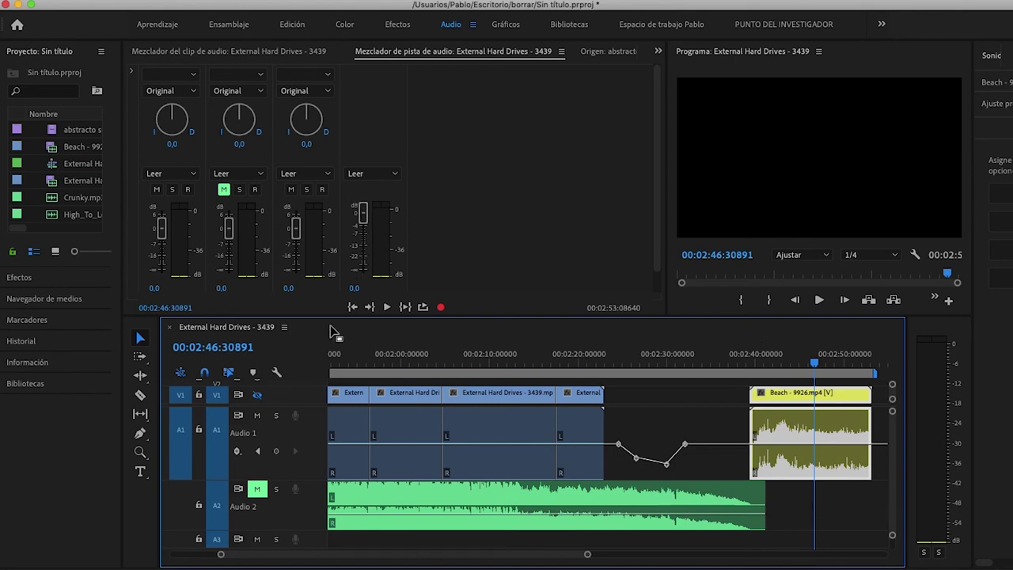
{"action": "left_click", "coordinate": [239, 454]}
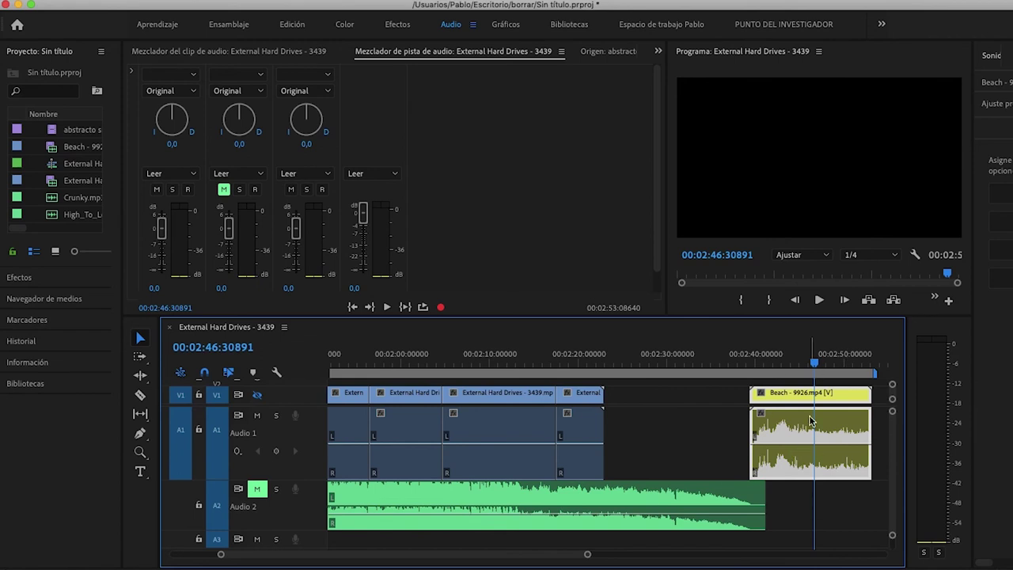
{"action": "left_click_drag", "start_coordinate": [815, 429], "coordinate": [677, 426]}
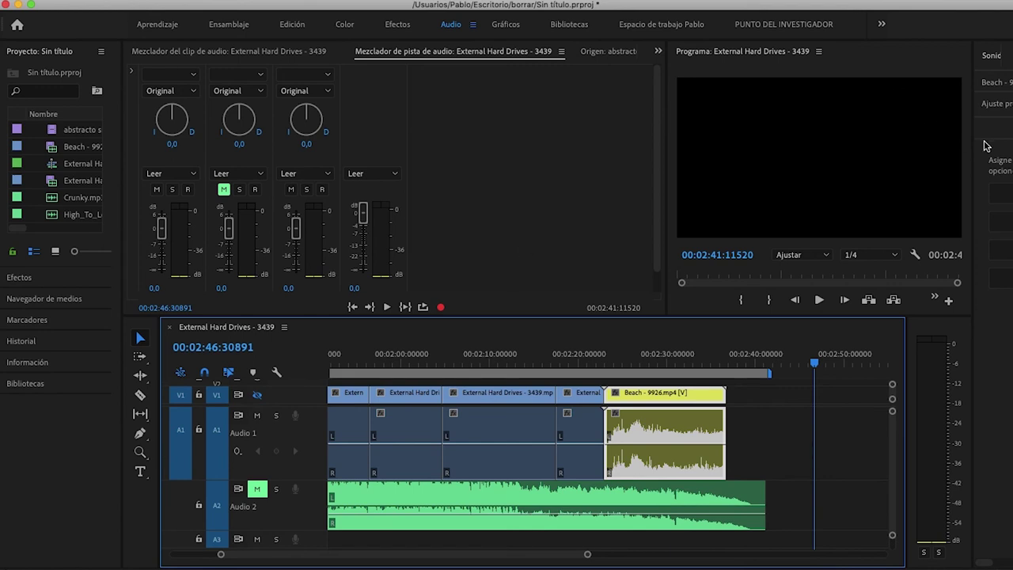
Widen the Essential Sound panel, show the clip mixer, then try Espacio de trabajo Pablo before the Edición workspace.
{"action": "left_click_drag", "start_coordinate": [972, 140], "coordinate": [827, 147]}
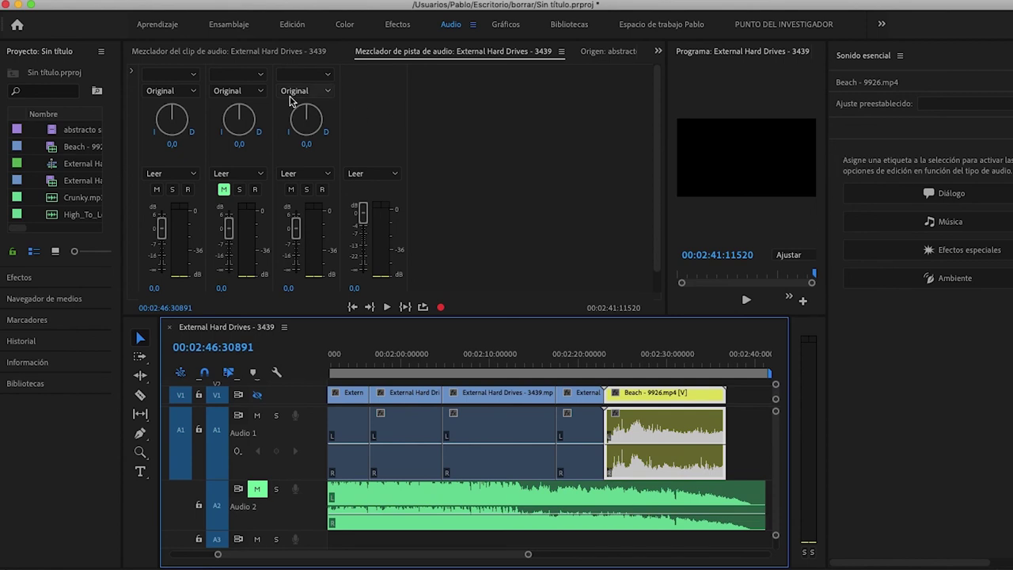
{"action": "left_click", "coordinate": [228, 50]}
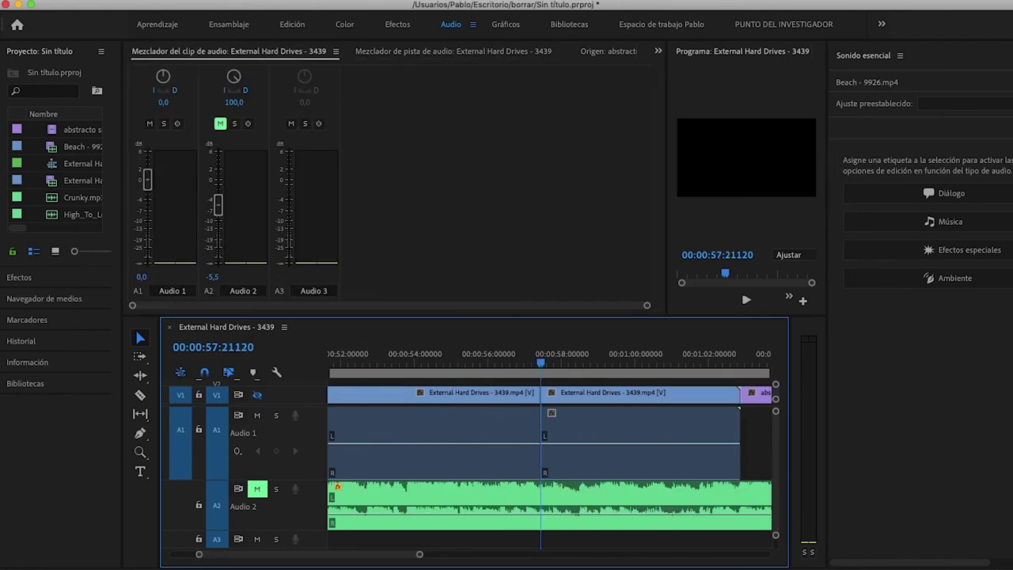
{"action": "left_click", "coordinate": [669, 27]}
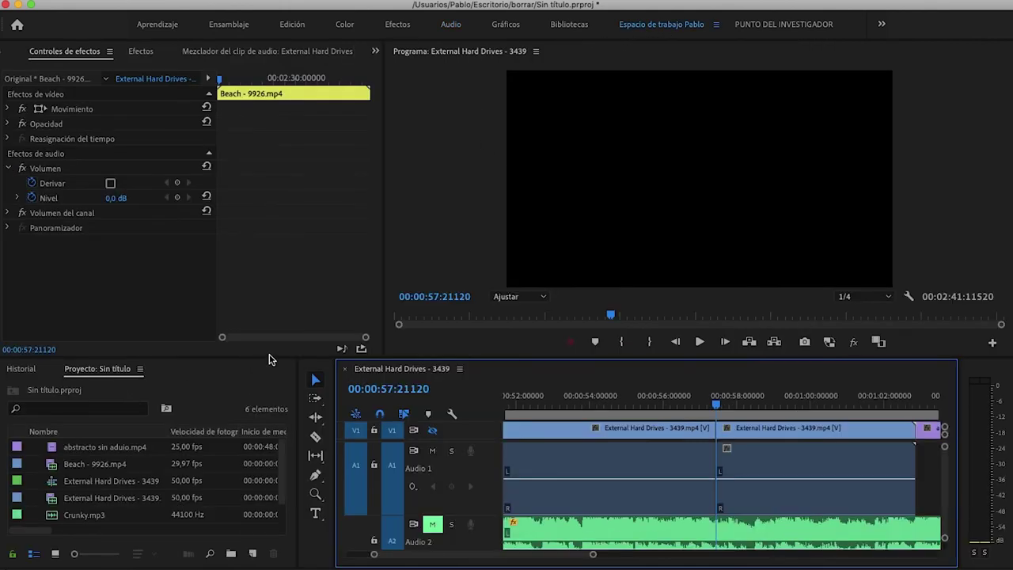
{"action": "left_click_drag", "start_coordinate": [270, 356], "coordinate": [275, 331]}
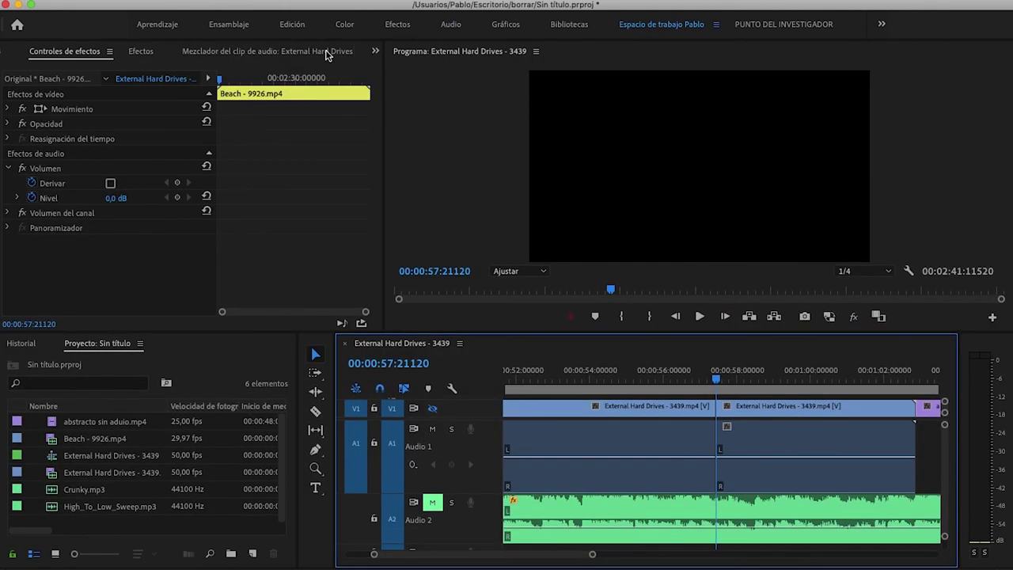
{"action": "left_click", "coordinate": [293, 25]}
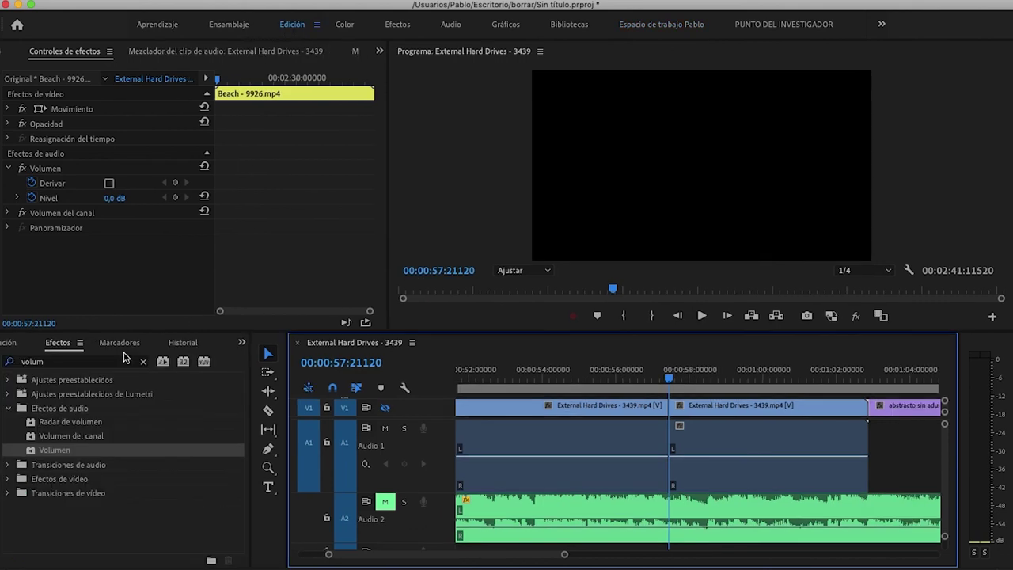
Clear the Effects search and browse the audio effects folder.
{"action": "left_click", "coordinate": [143, 361]}
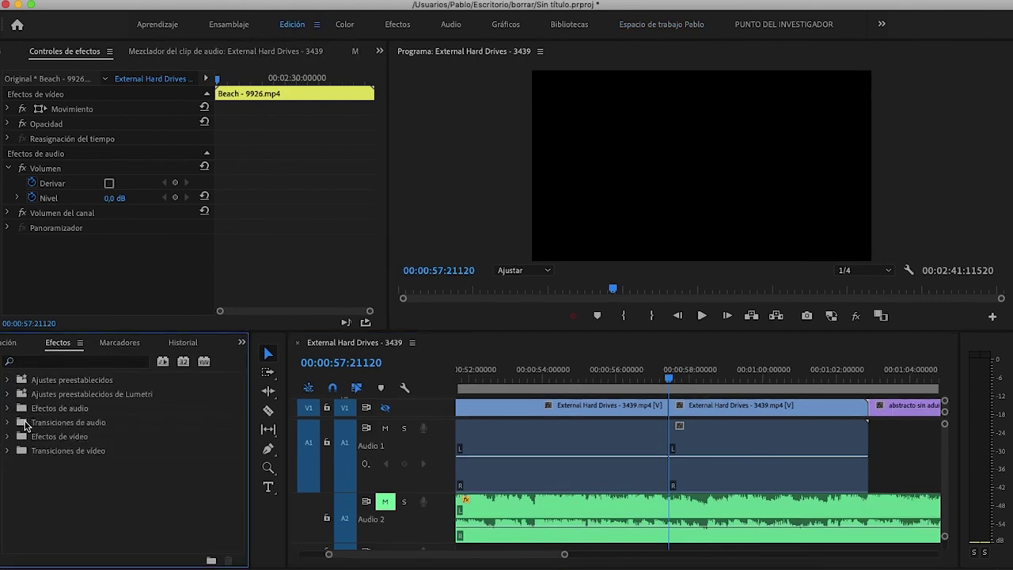
{"action": "left_click", "coordinate": [7, 409]}
{"action": "left_click_drag", "start_coordinate": [241, 404], "coordinate": [222, 543]}
{"action": "scroll", "coordinate": [222, 543], "scroll_direction": "up", "scroll_amount": 5}
{"action": "scroll", "coordinate": [228, 500], "scroll_direction": "up", "scroll_amount": 5}
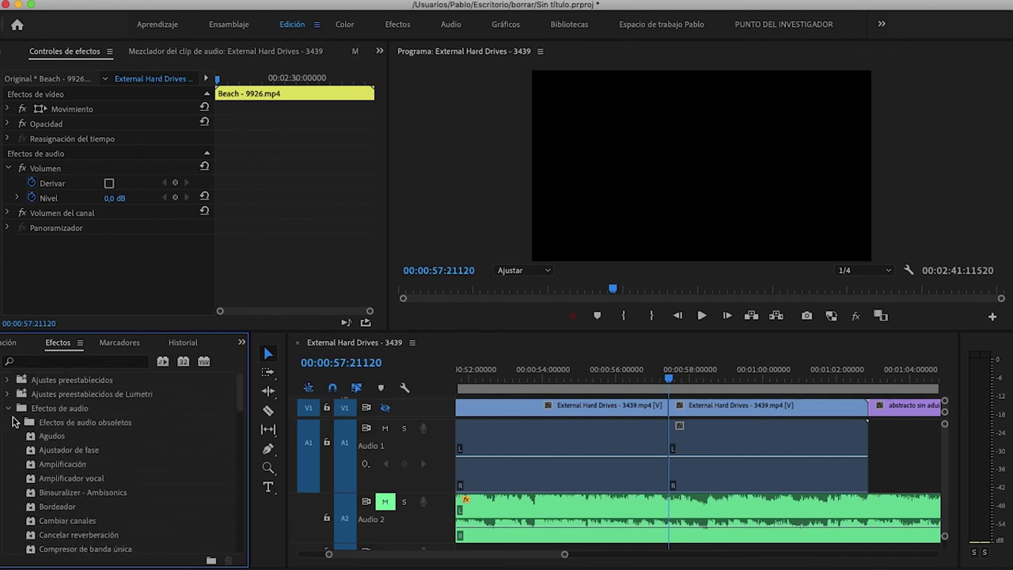
{"action": "left_click", "coordinate": [8, 409]}
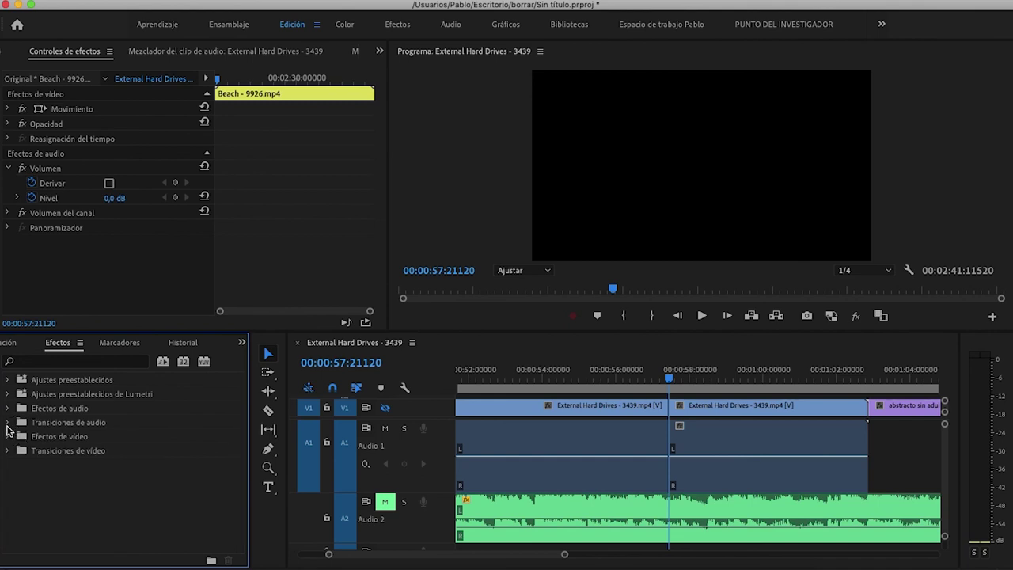
Drop the Potencia constante crossfade from Transiciones de audio > Fundido cruzado onto the Audio 1 cut.
{"action": "left_click", "coordinate": [8, 423]}
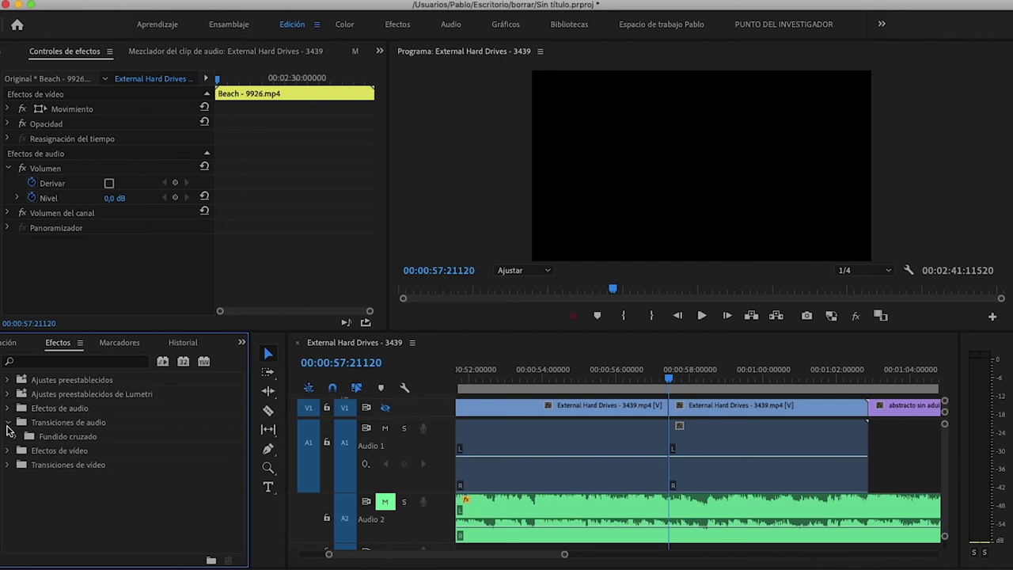
{"action": "left_click", "coordinate": [16, 437]}
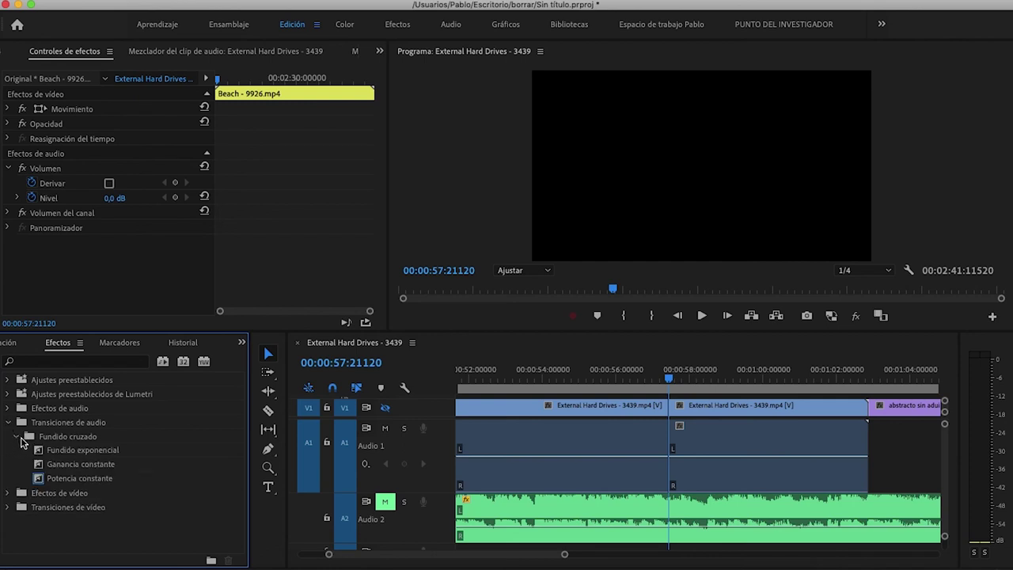
{"action": "left_click", "coordinate": [87, 464]}
{"action": "left_click", "coordinate": [97, 451]}
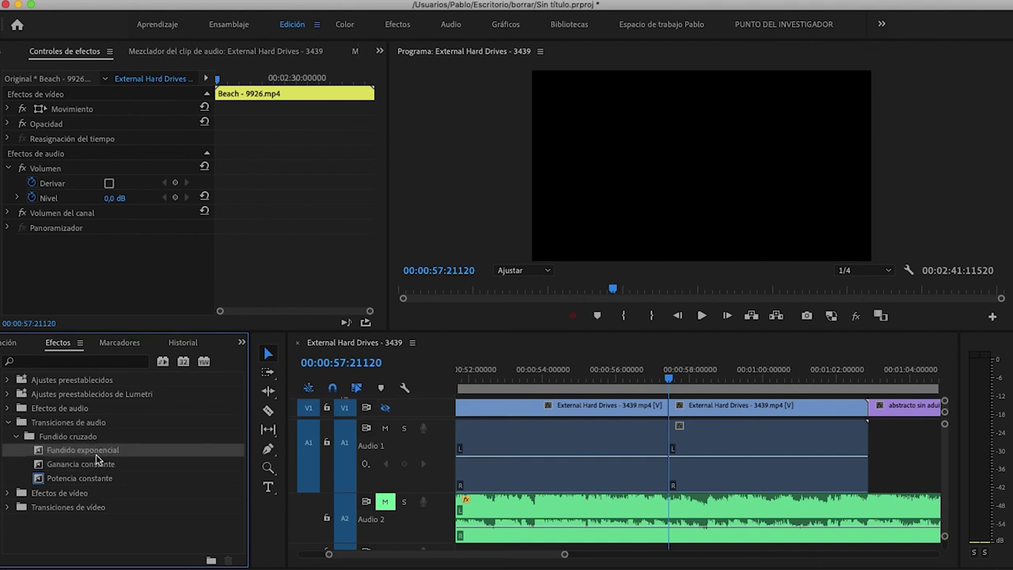
{"action": "left_click", "coordinate": [95, 478]}
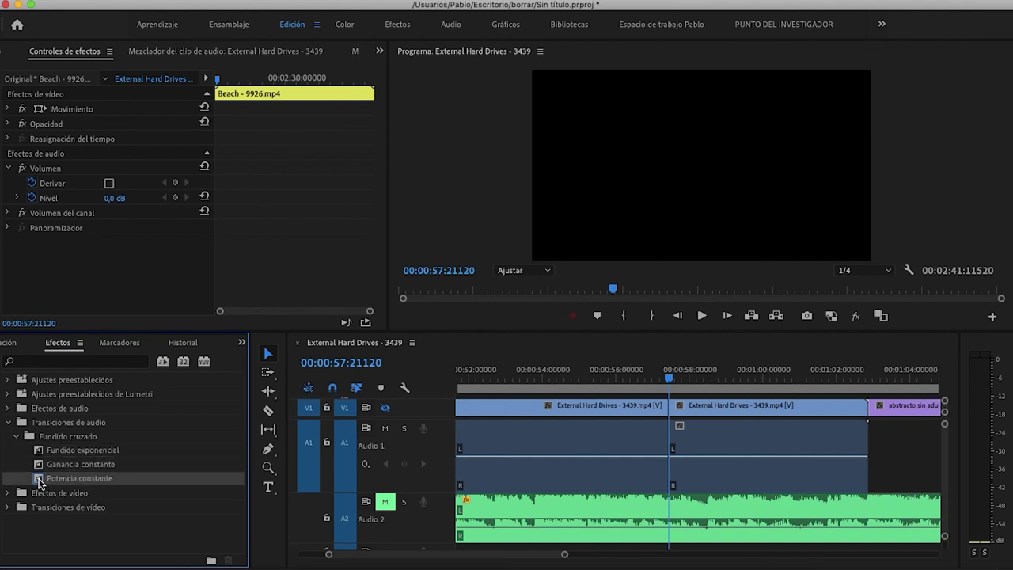
{"action": "left_click_drag", "start_coordinate": [39, 479], "coordinate": [669, 452]}
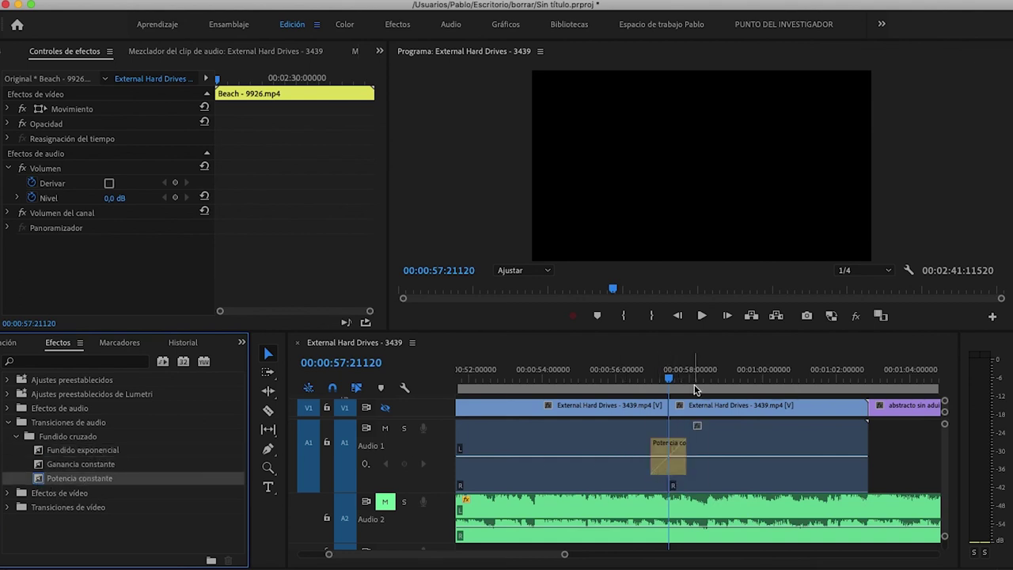
Turn off audio time units on the ruler and confirm the crossfade's 00:00:01:00 duration.
{"action": "mouse_move", "coordinate": [674, 379]}
{"action": "left_mouse_down"}
{"action": "mouse_move", "coordinate": [676, 362]}
{"action": "mouse_move", "coordinate": [661, 369]}
{"action": "left_mouse_up"}
{"action": "right_click", "coordinate": [694, 369]}
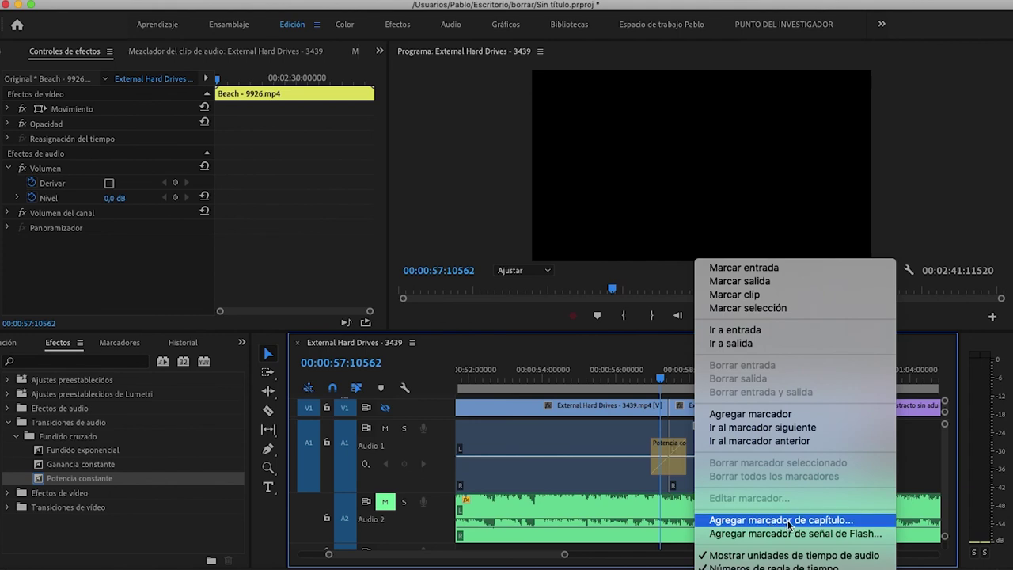
{"action": "left_click", "coordinate": [801, 555]}
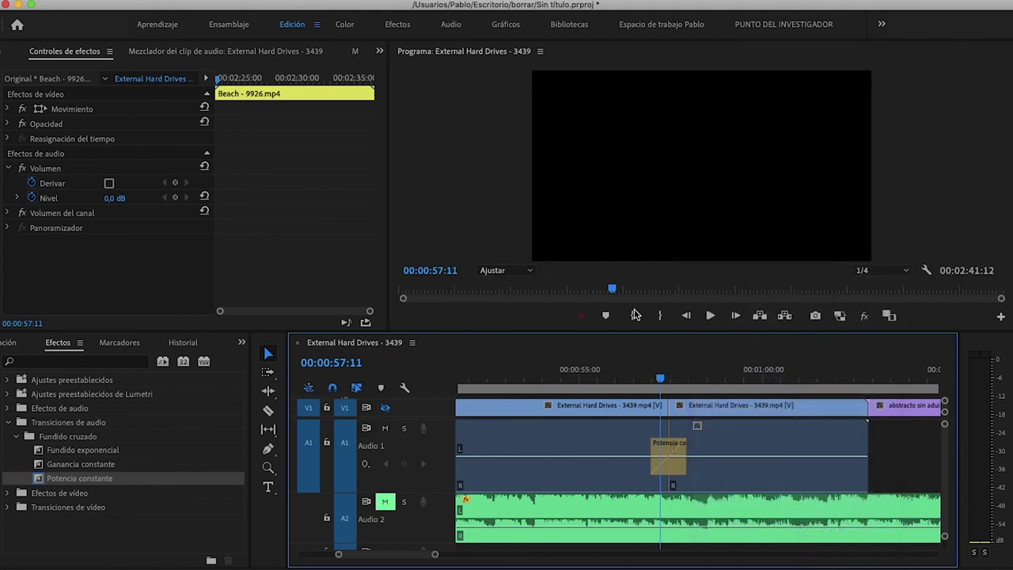
{"action": "left_click_drag", "start_coordinate": [663, 372], "coordinate": [670, 372]}
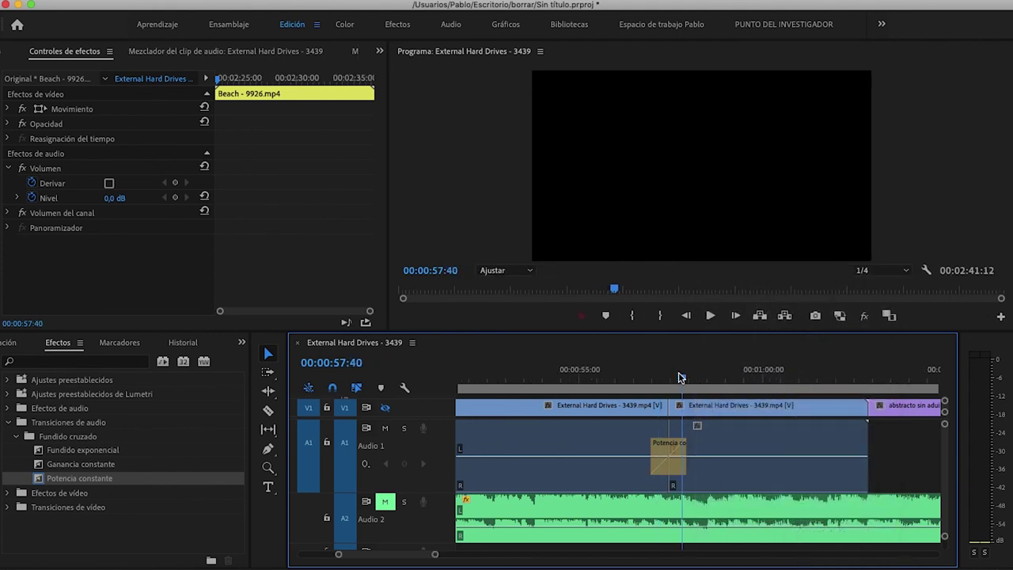
{"action": "left_click", "coordinate": [666, 460]}
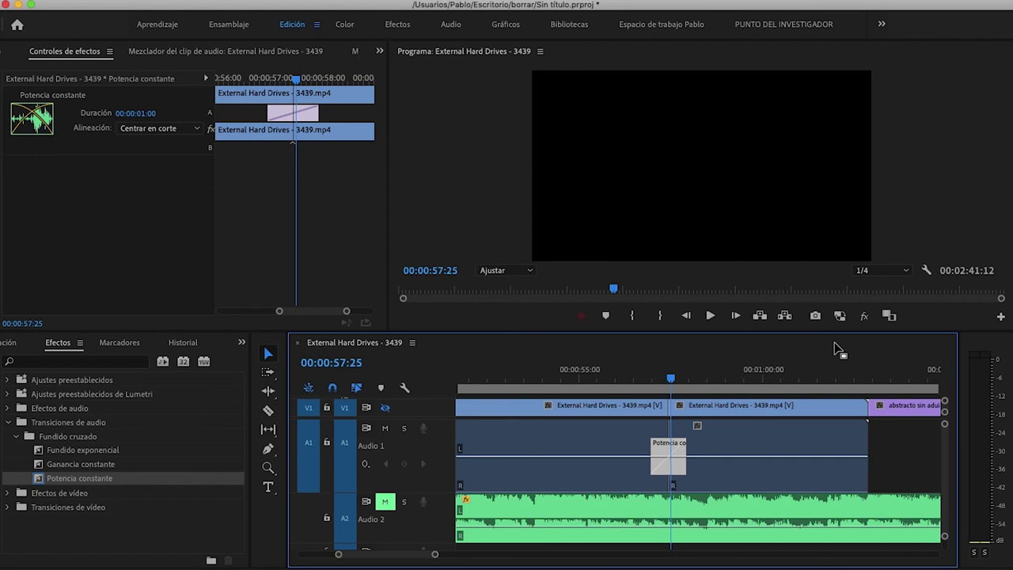
Replace the Audio 1 crossfade with Ganancia constante.
{"action": "left_click", "coordinate": [627, 426]}
{"action": "left_click", "coordinate": [789, 455]}
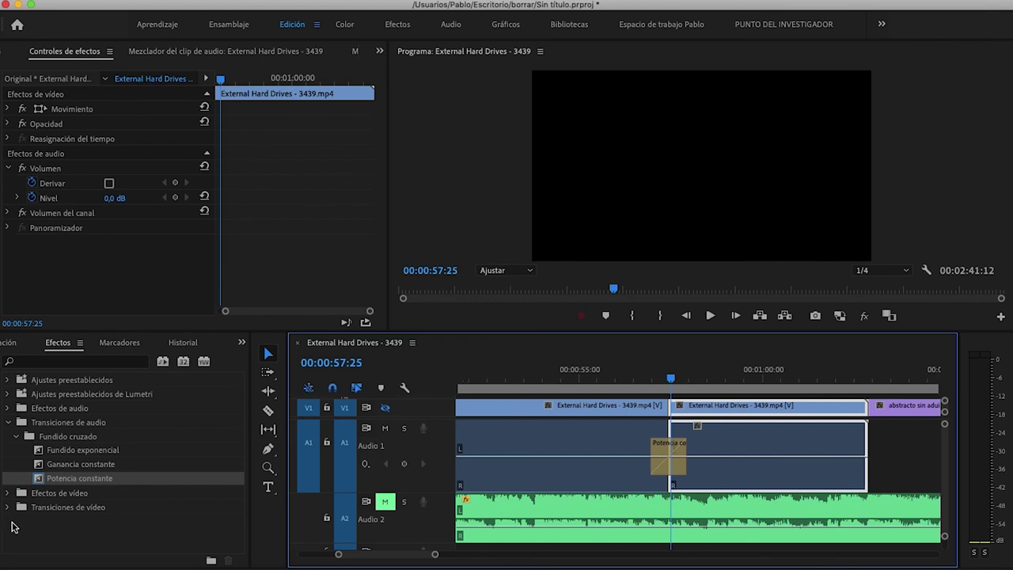
{"action": "left_click", "coordinate": [57, 466]}
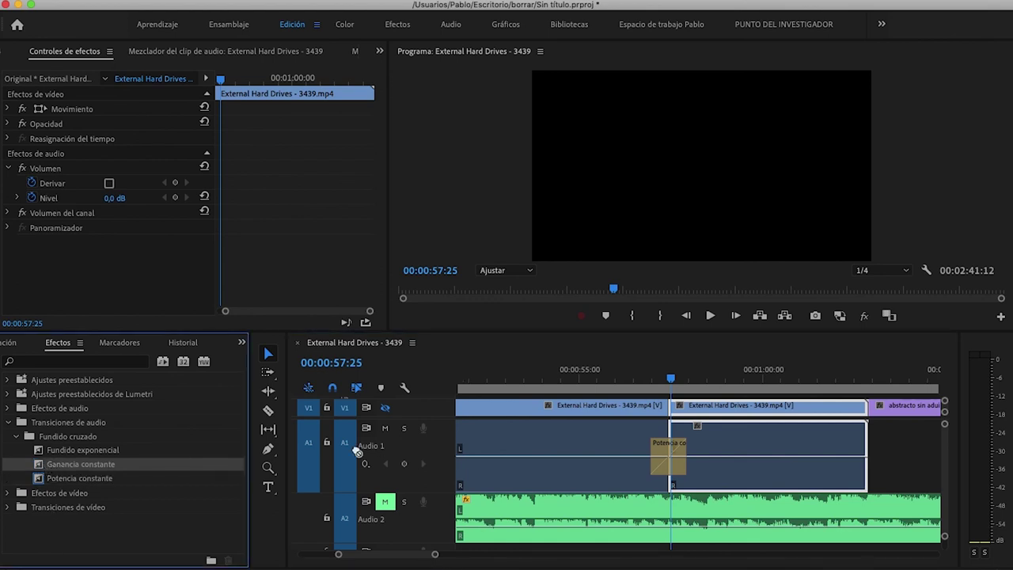
{"action": "left_click_drag", "start_coordinate": [263, 452], "coordinate": [669, 455]}
Compare the Ganancia constante crossfade by undo/redo, then delete it for a straight cut on Audio 1.
{"action": "key", "text": "ctrl+z"}
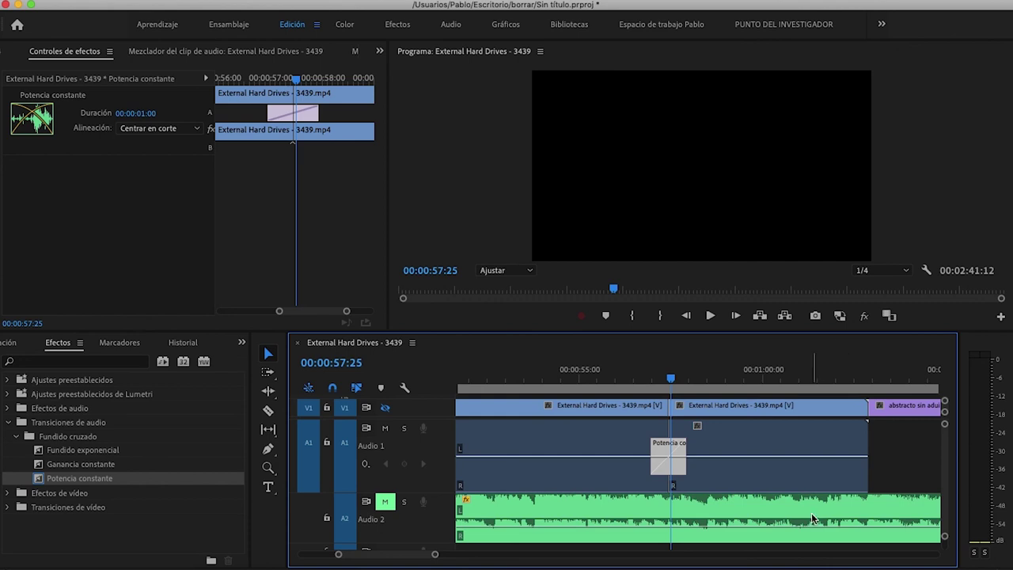
{"action": "key", "text": "ctrl+shift+z"}
{"action": "key", "text": "Delete"}
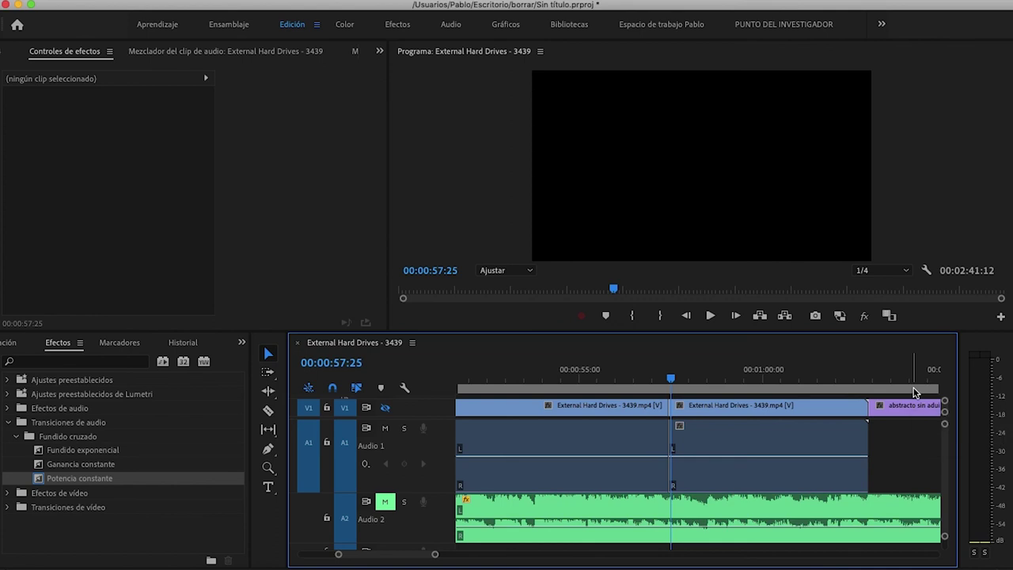
Add volume keyframes on the second A1 clip: full level at 58:02, -∞ dB at its start.
{"action": "left_click", "coordinate": [803, 438]}
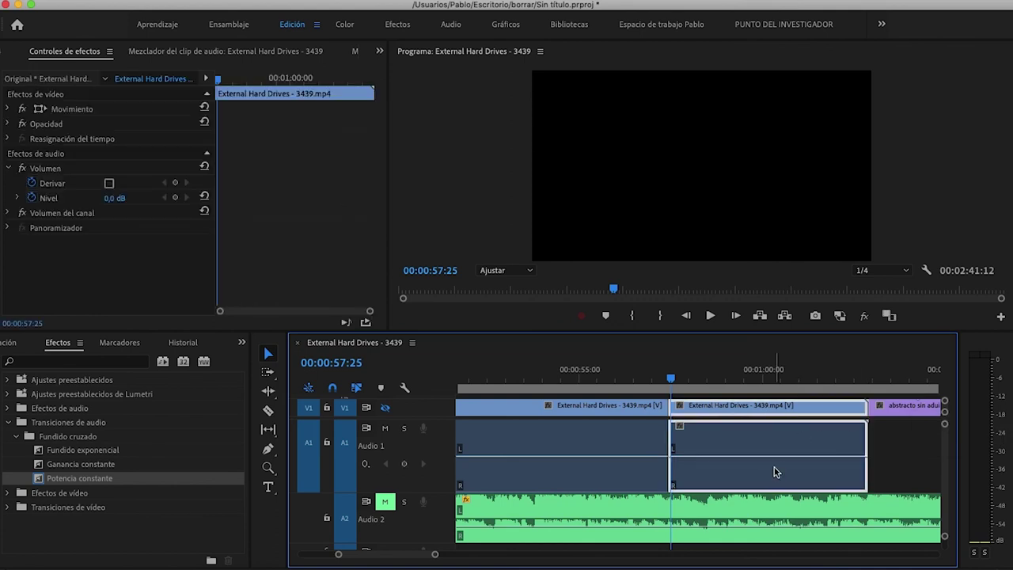
{"action": "left_click", "coordinate": [687, 388]}
{"action": "left_click_drag", "start_coordinate": [687, 392], "coordinate": [690, 390]}
{"action": "left_click", "coordinate": [403, 464]}
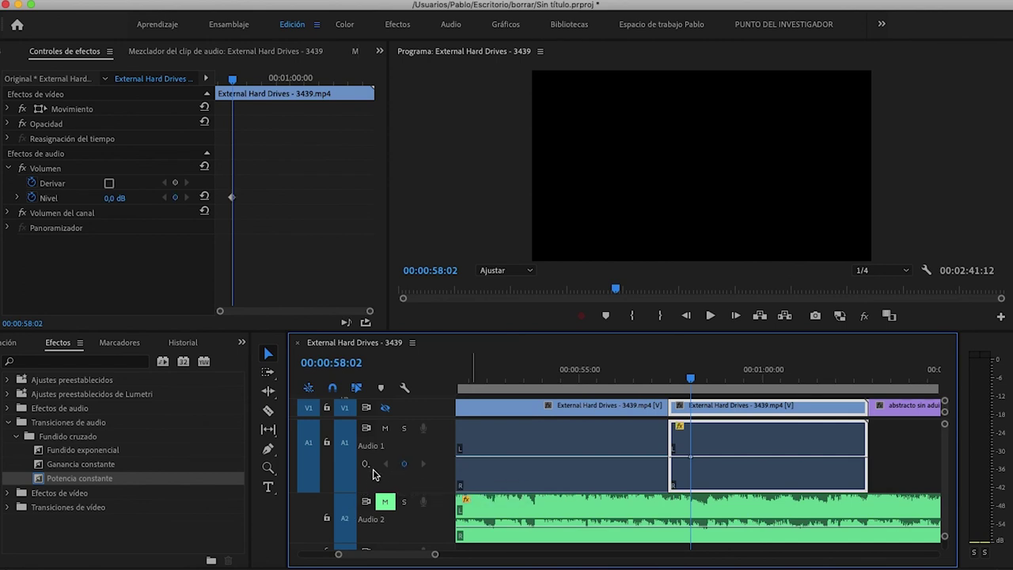
{"action": "key", "text": "Up"}
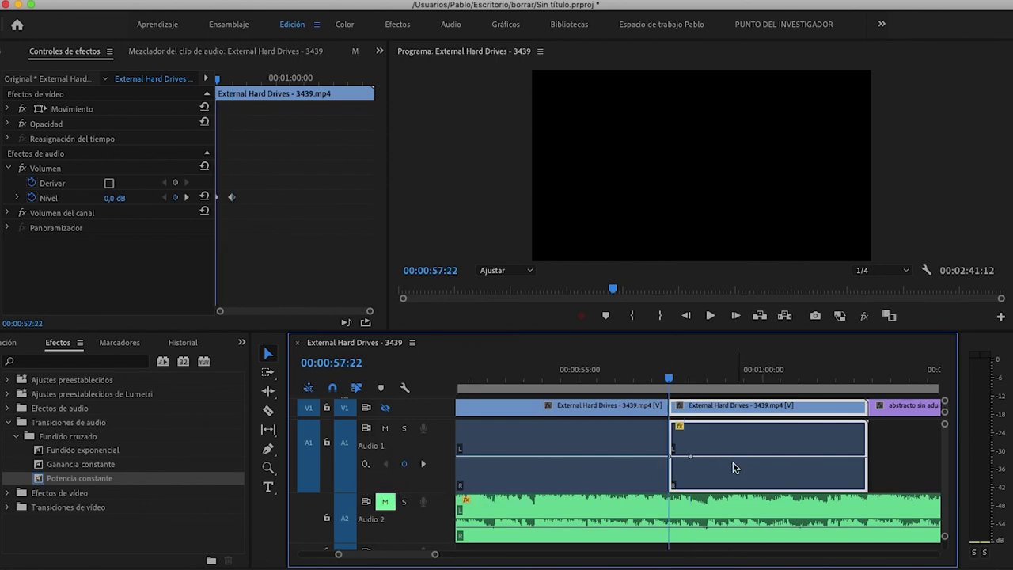
{"action": "left_click_drag", "start_coordinate": [672, 456], "coordinate": [671, 484]}
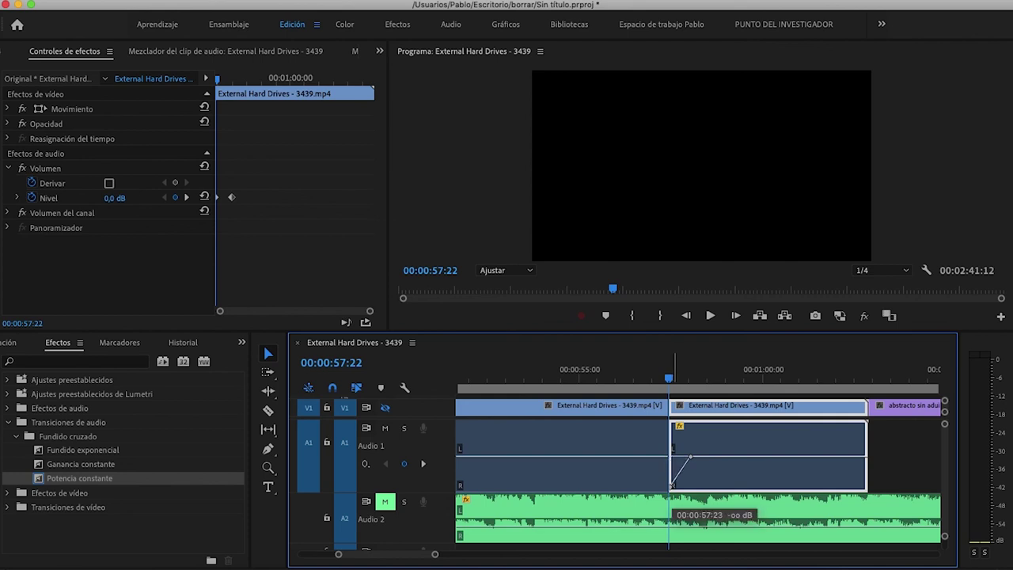
{"action": "right_click", "coordinate": [691, 457]}
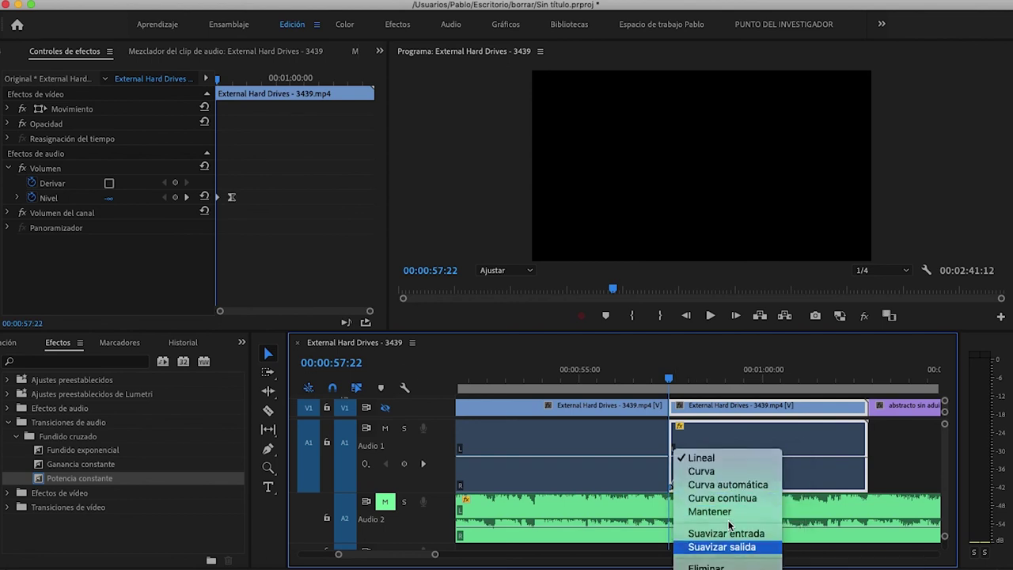
Apply Suavizar salida to the first volume keyframe and bend the fade-in into an S-shaped Bezier curve.
{"action": "left_click", "coordinate": [748, 547]}
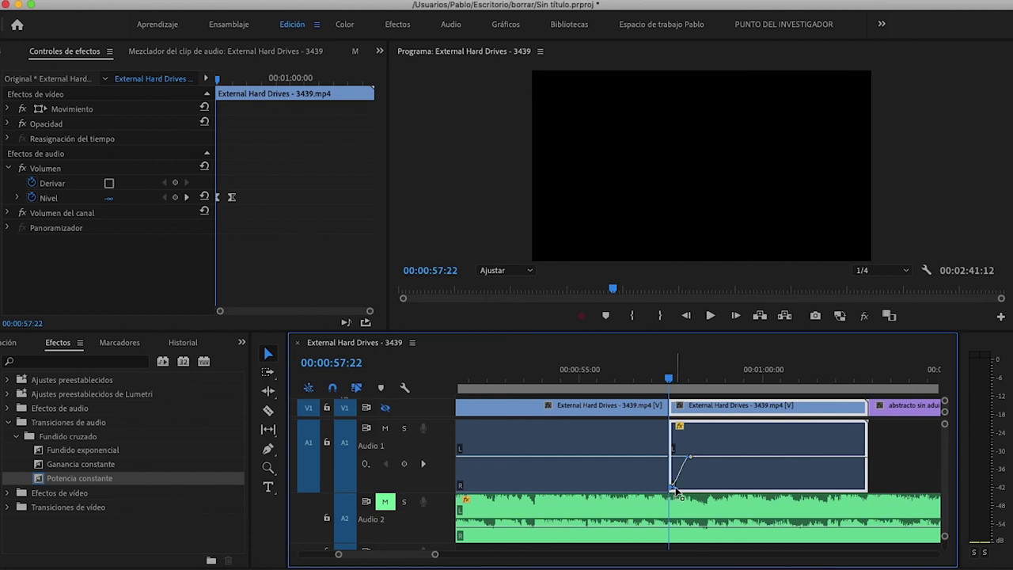
{"action": "key", "text": "equal"}
{"action": "key", "text": "equal"}
{"action": "key", "text": "equal"}
{"action": "mouse_move", "coordinate": [736, 485]}
{"action": "left_mouse_down"}
{"action": "mouse_move", "coordinate": [767, 438]}
{"action": "mouse_move", "coordinate": [765, 463]}
{"action": "left_mouse_up"}
{"action": "key", "text": "minus"}
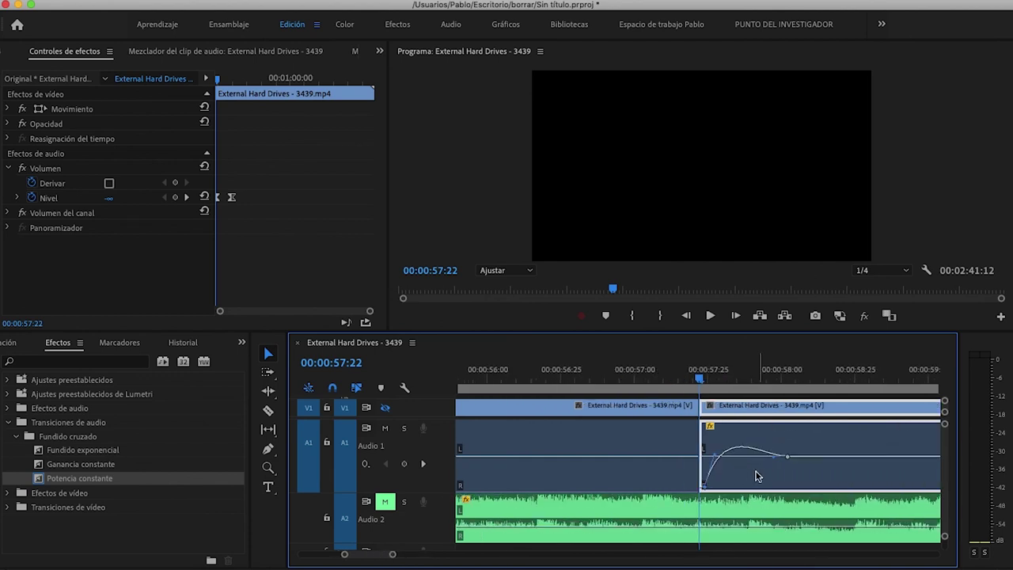
{"action": "mouse_move", "coordinate": [775, 468]}
{"action": "left_mouse_down"}
{"action": "mouse_move", "coordinate": [760, 473]}
{"action": "mouse_move", "coordinate": [771, 485]}
{"action": "left_mouse_up"}
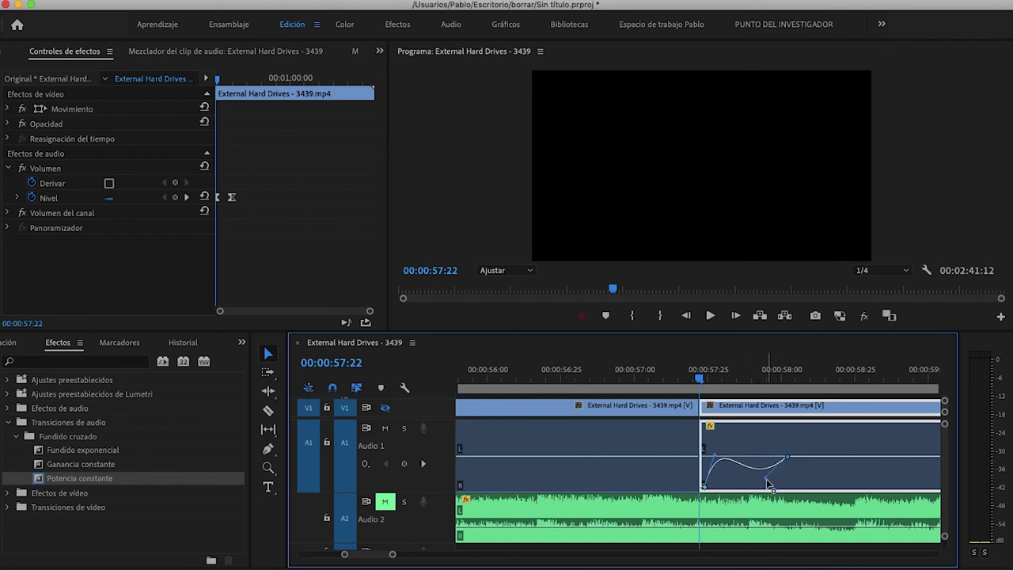